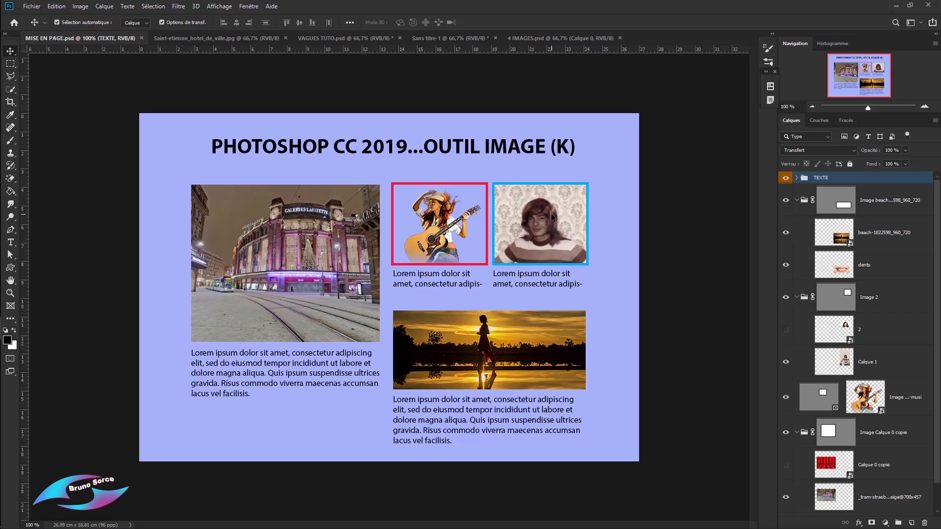
# Preview the alternate pictures in the "Image 2" and "Image Calque 0 copie" frames by switching the visibility of their content layers
pyautogui.click(553, 217)
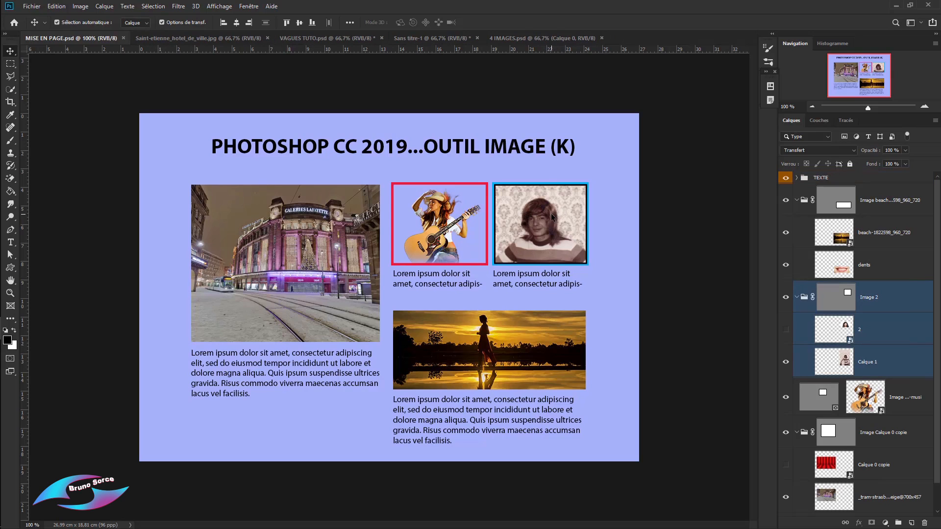
pyautogui.click(785, 332)
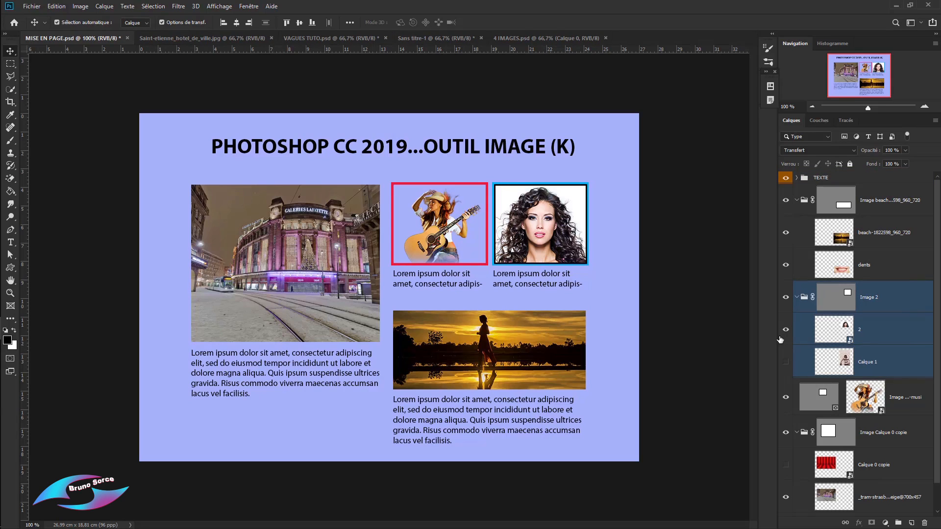
pyautogui.click(786, 333)
pyautogui.click(786, 363)
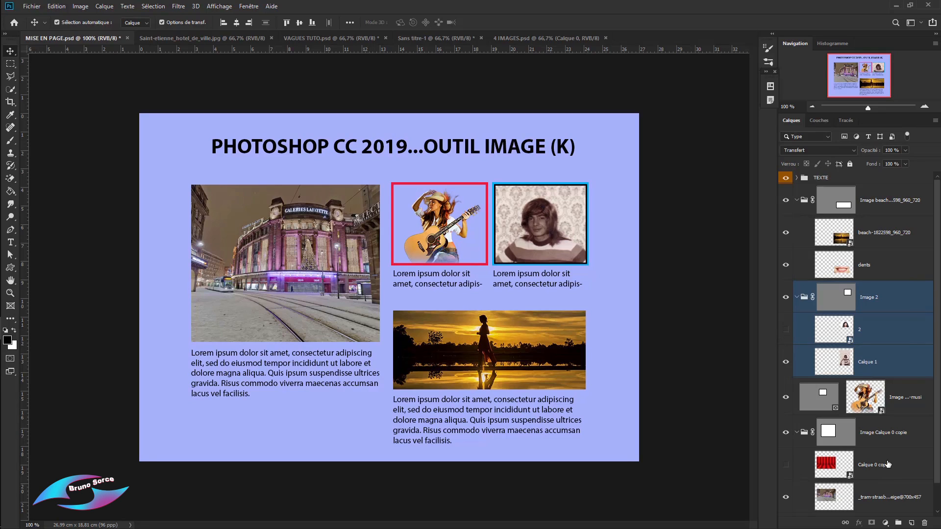
pyautogui.click(890, 441)
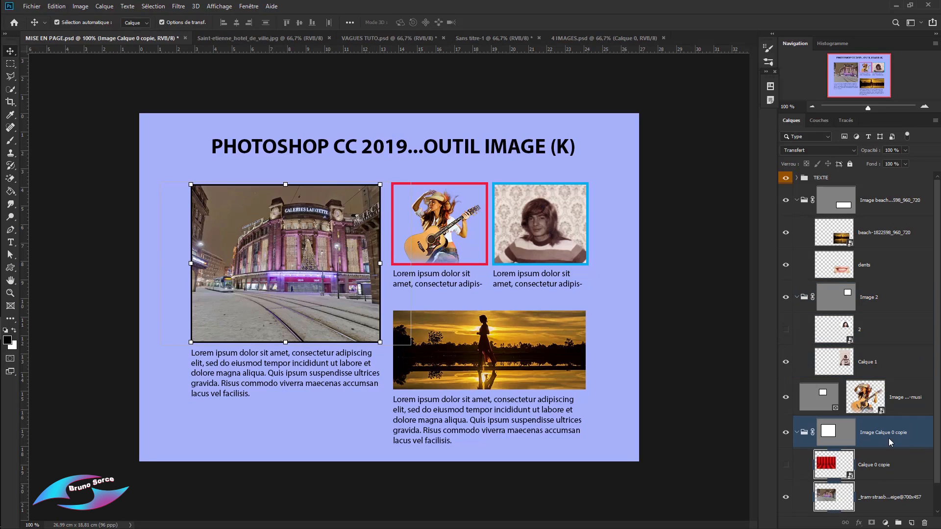
pyautogui.click(784, 466)
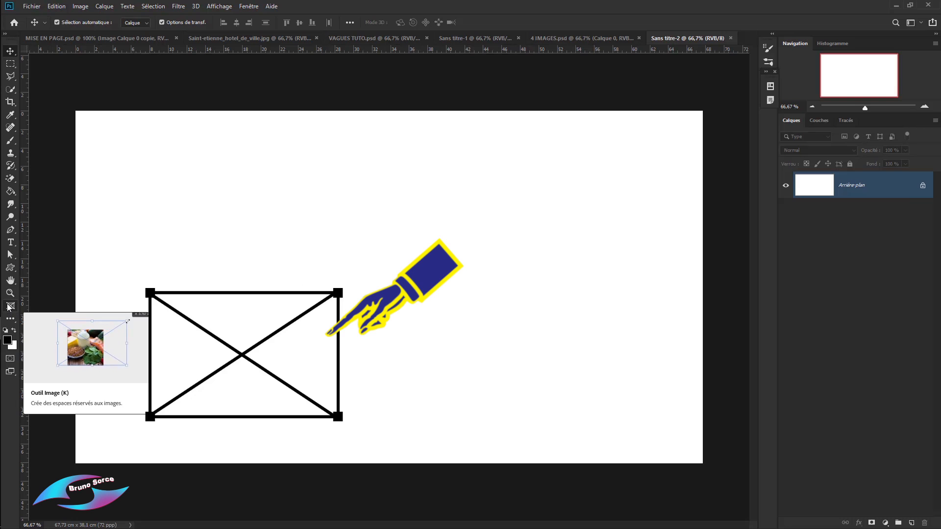
# Use the Frame tool to draw three rectangular frames on the blank canvas: one nearly square, one wide and one tall and narrow
pyautogui.click(10, 309)
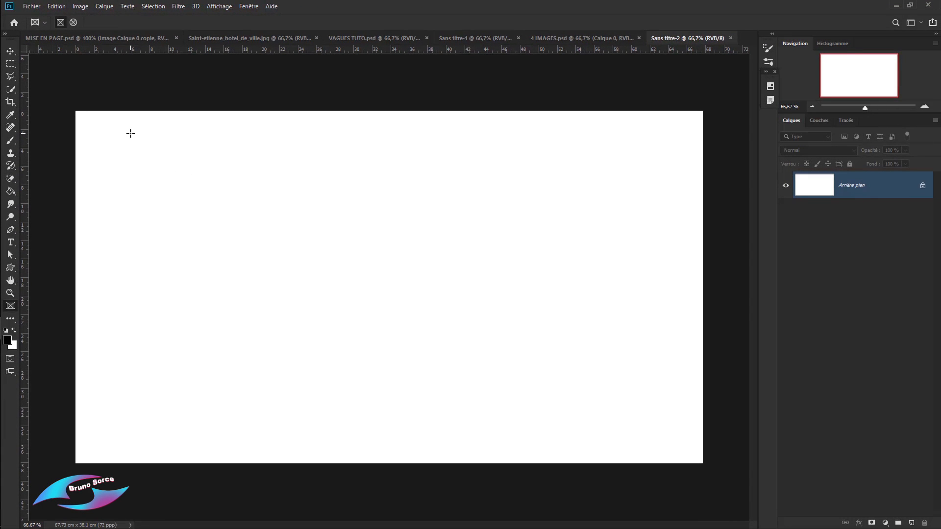
pyautogui.moveTo(130, 133); pyautogui.dragTo(293, 306)
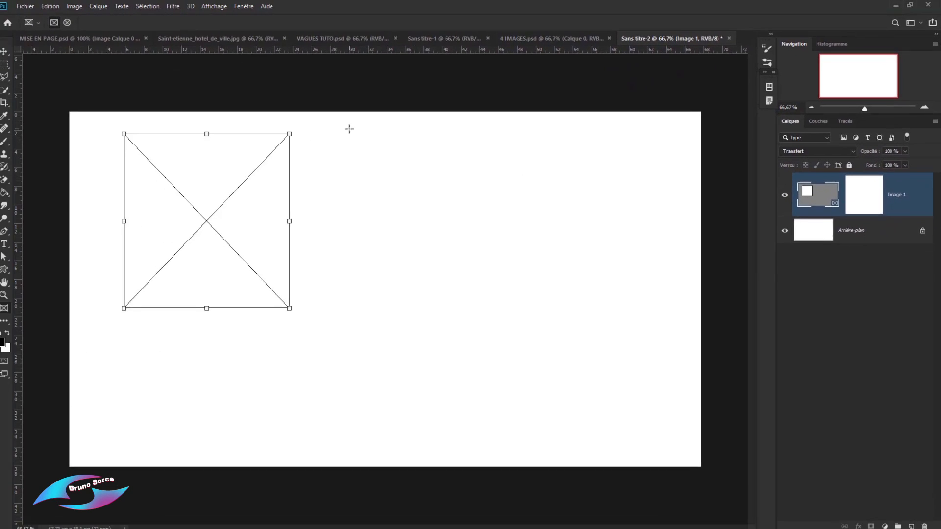
pyautogui.moveTo(353, 130); pyautogui.dragTo(649, 211)
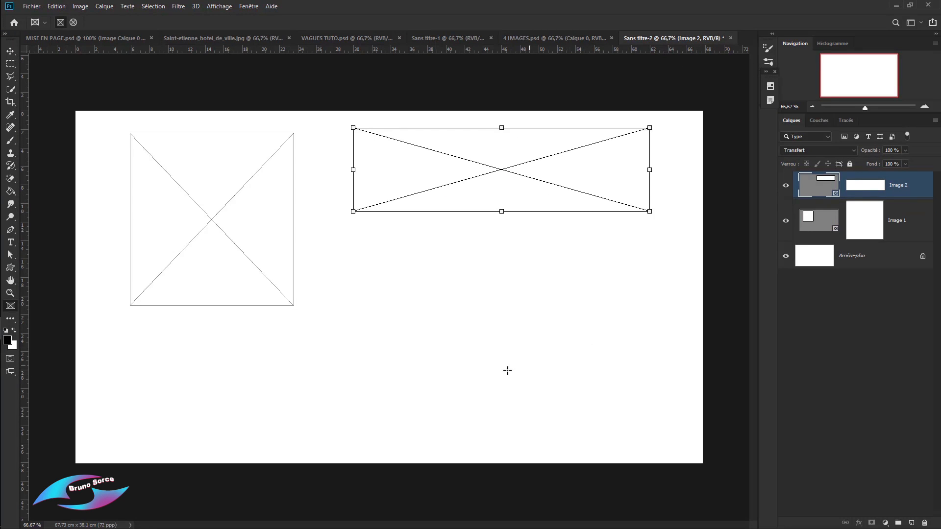
pyautogui.moveTo(434, 226); pyautogui.dragTo(508, 460)
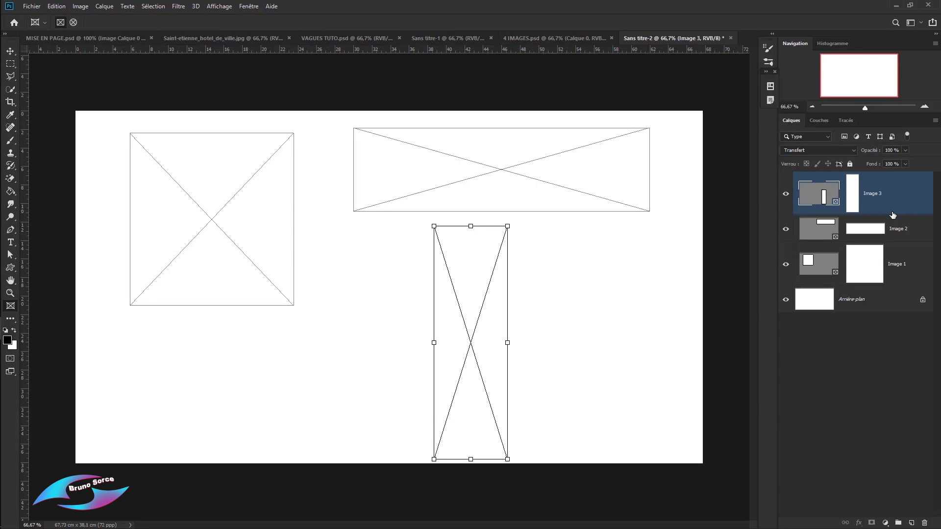
# Delete the three rectangular frames, leaving only the background layer
pyautogui.press('Delete')
pyautogui.press('Delete')
pyautogui.press('Delete')
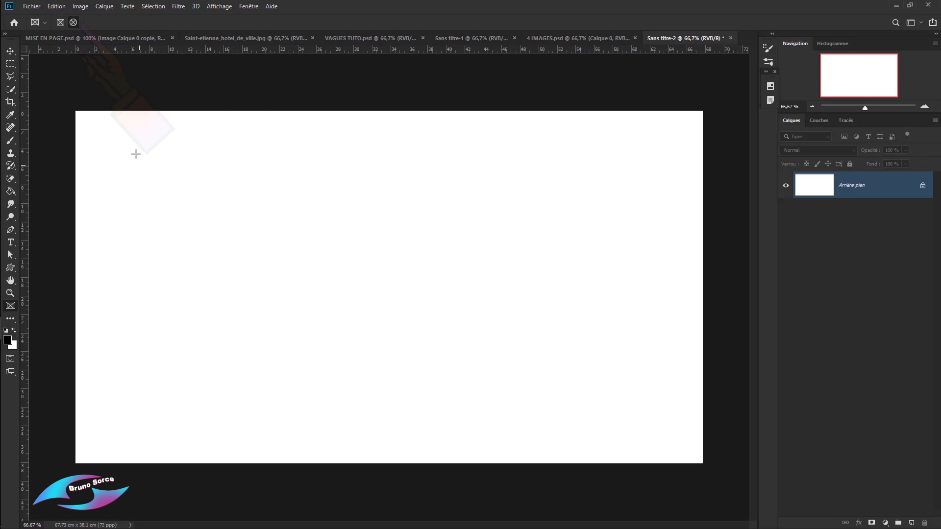
# Draw three elliptical frames, one nearly circular and stretched slightly taller, one wide and flat, and one tall and narrow
pyautogui.moveTo(126, 131); pyautogui.dragTo(330, 318)
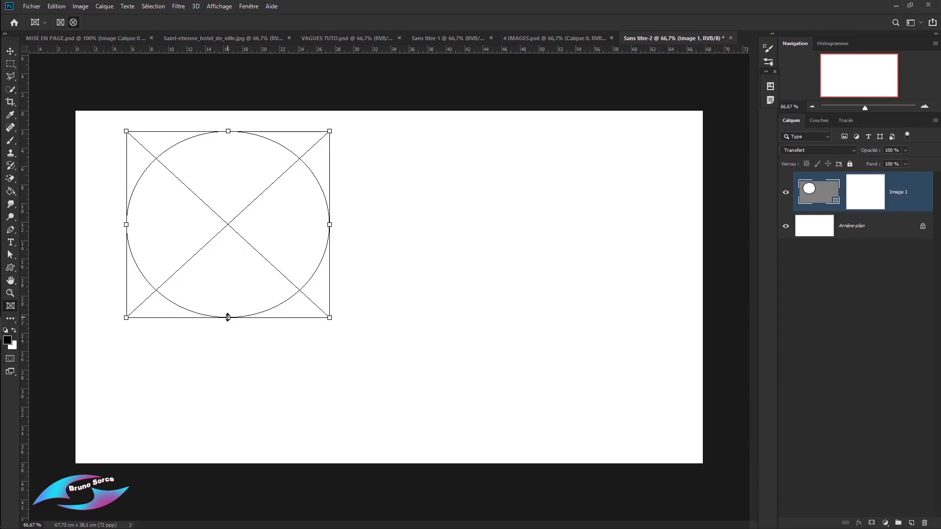
pyautogui.moveTo(228, 319); pyautogui.dragTo(228, 328)
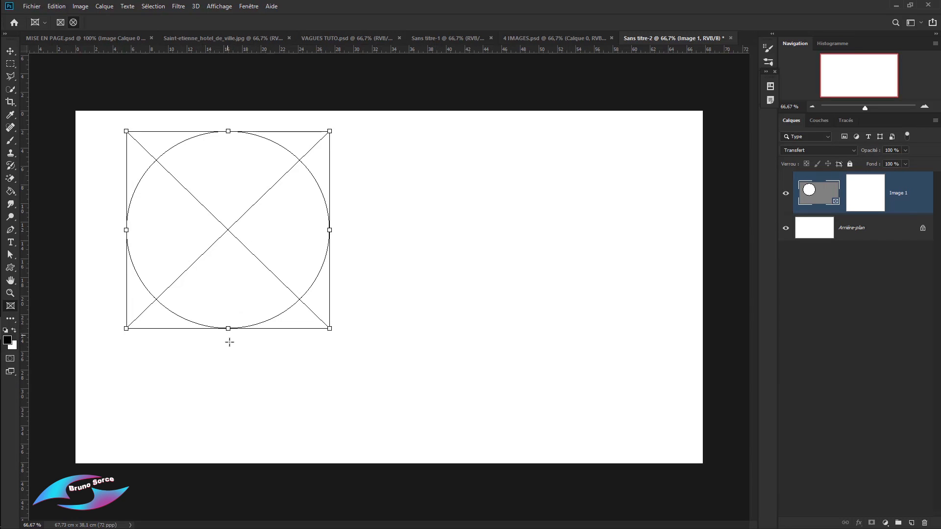
pyautogui.moveTo(366, 137); pyautogui.dragTo(681, 201)
pyautogui.moveTo(421, 230); pyautogui.dragTo(480, 435)
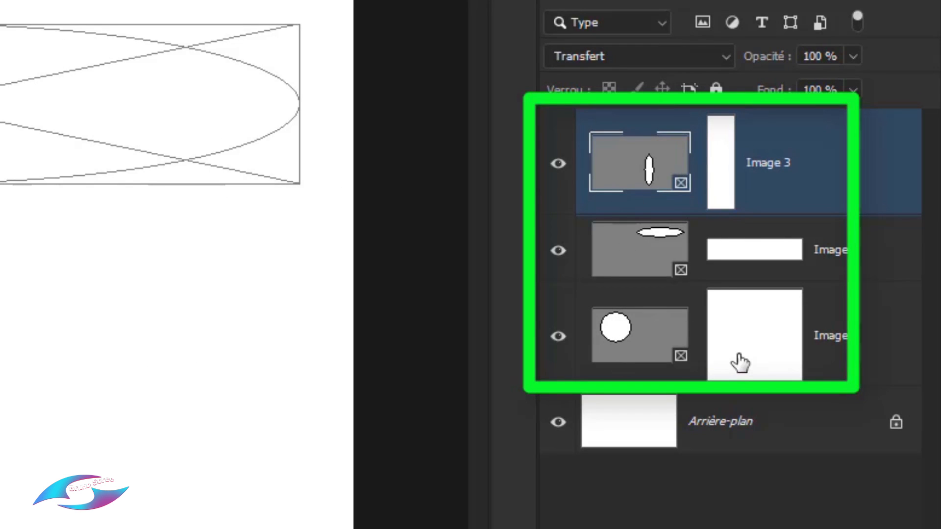
# Delete the three elliptical frames from the document
pyautogui.press('Delete')
pyautogui.press('Delete')
pyautogui.press('Delete')
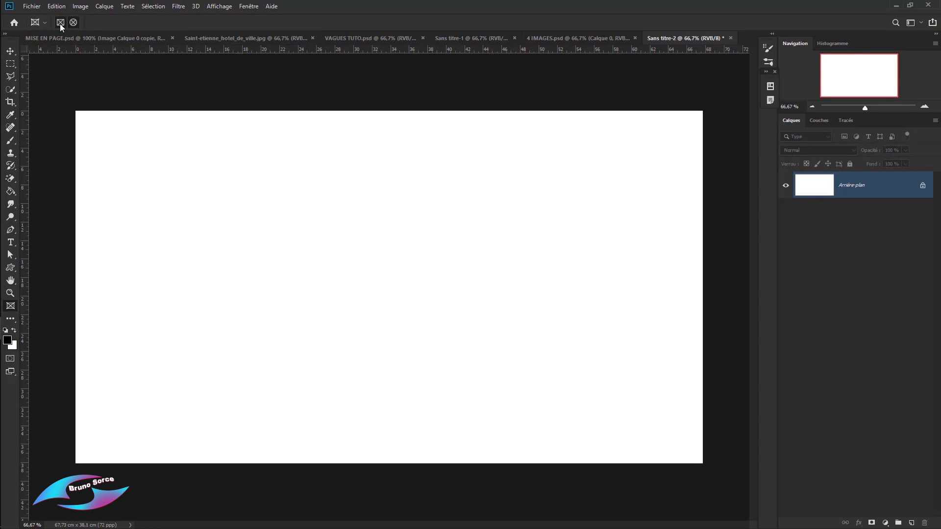
# Draw a large rectangular frame in the middle of the canvas and embed the 28-weeks-later-fanart-1 image in it
pyautogui.moveTo(224, 156); pyautogui.dragTo(562, 391)
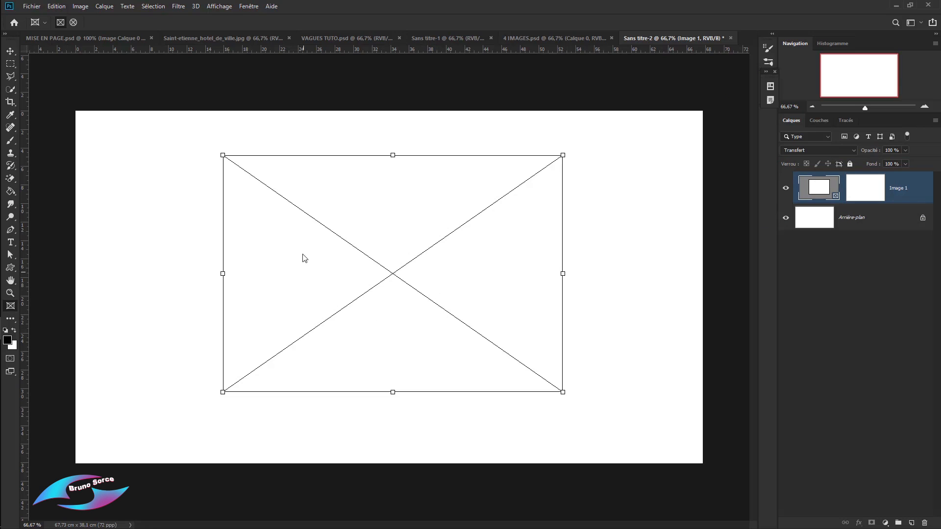
pyautogui.click(32, 6)
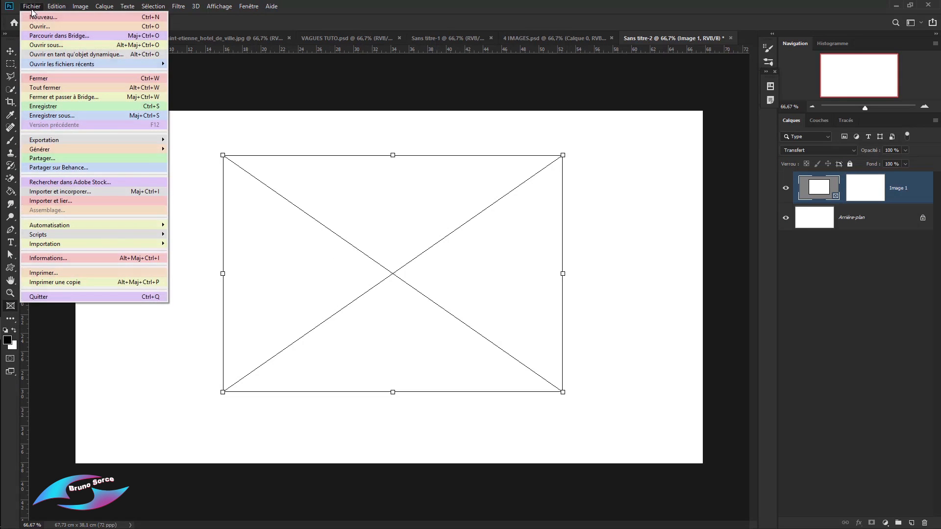
pyautogui.click(56, 194)
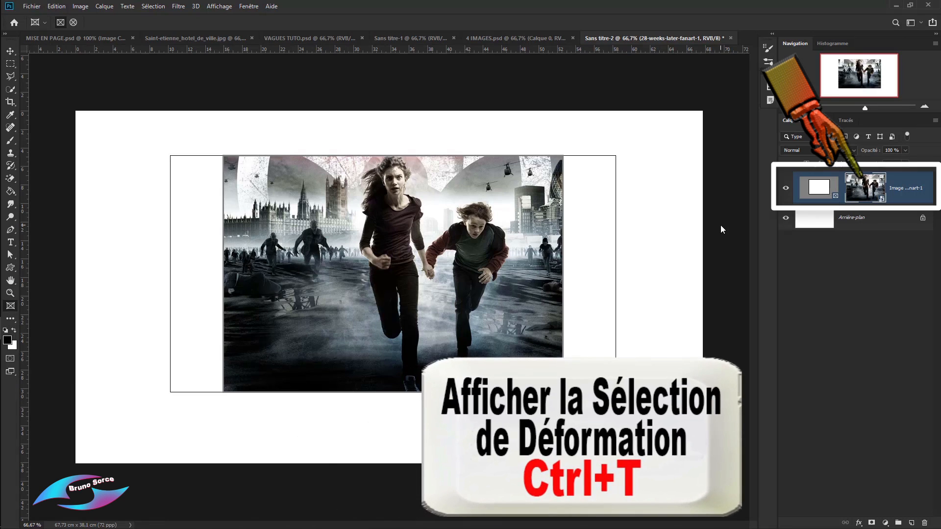
# Squeeze the embedded image horizontally to 54.11% width so its sides meet the frame's left and right edges
pyautogui.hotkey('ctrl', 't')
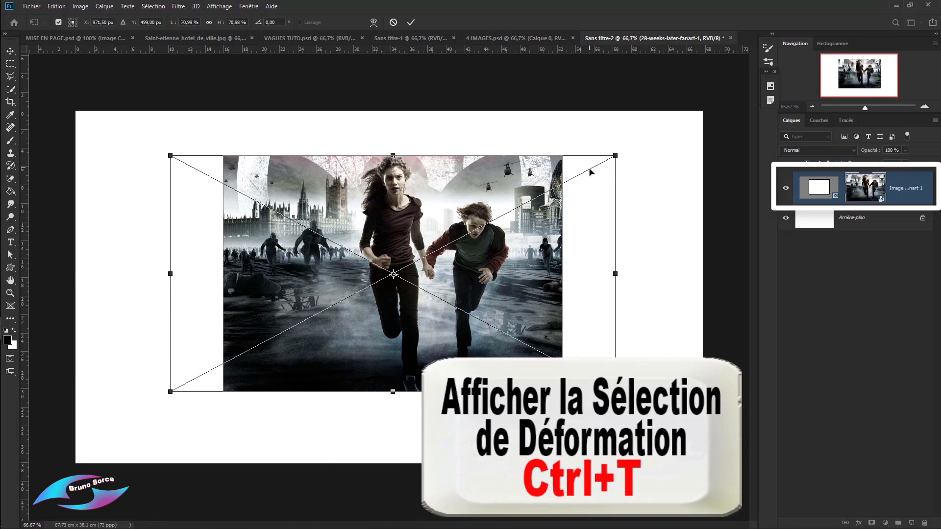
pyautogui.moveTo(616, 277); pyautogui.dragTo(562, 276)
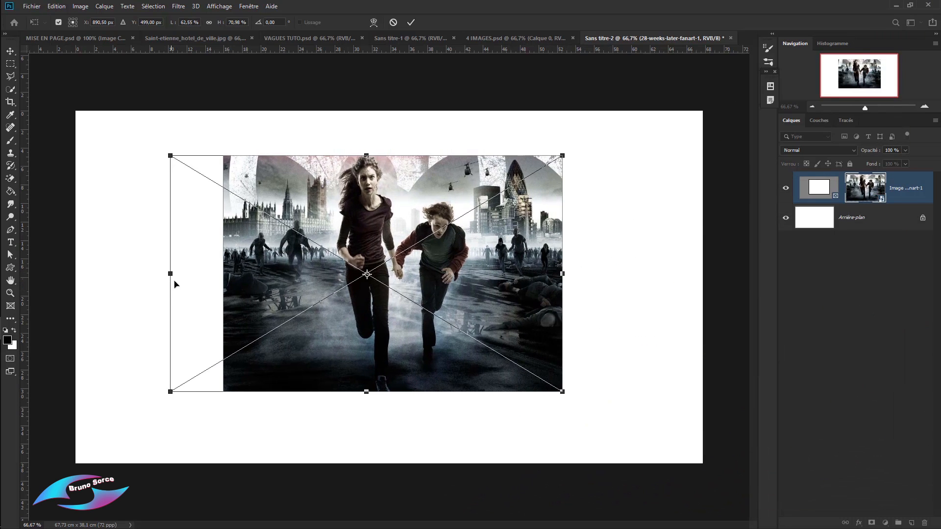
pyautogui.moveTo(169, 274); pyautogui.dragTo(223, 274)
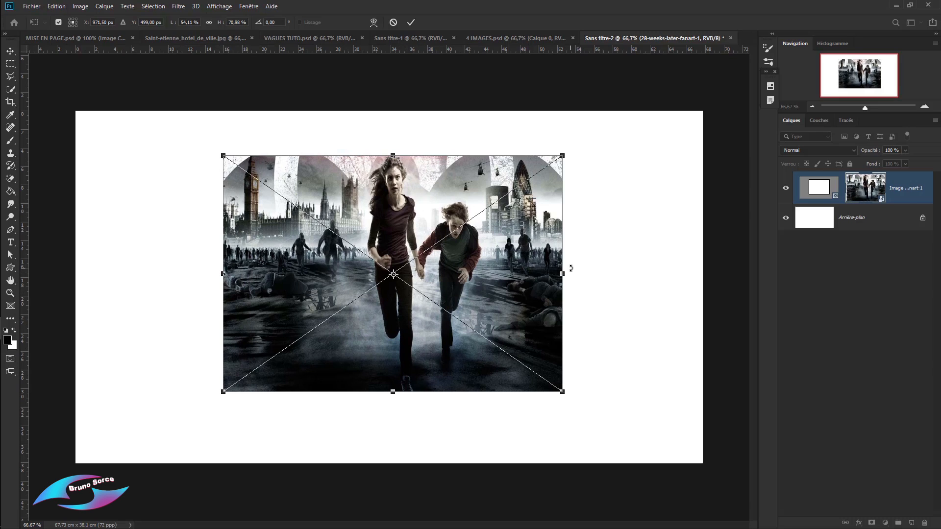
pyautogui.click(411, 22)
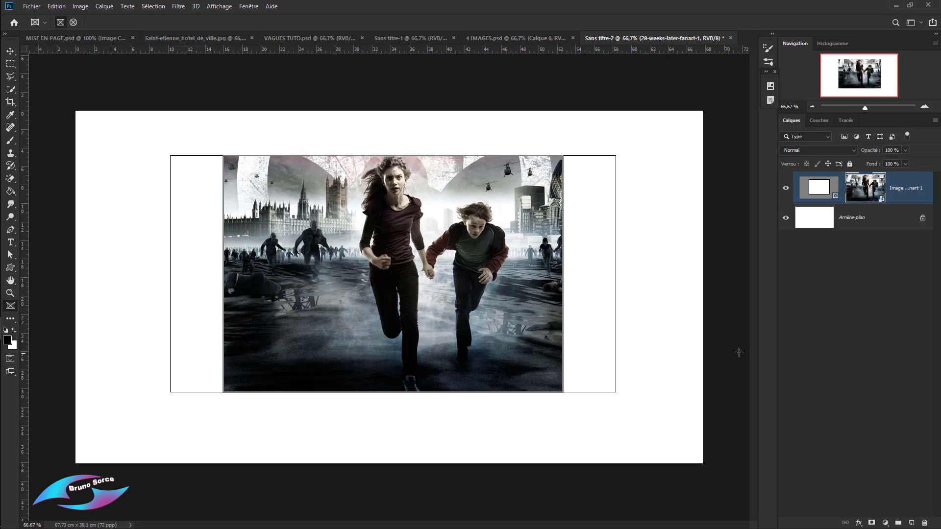
# Scale the embedded image proportionally to about 103.8% and reposition it so both runners are framed from the head down
pyautogui.hotkey('ctrl', 't')
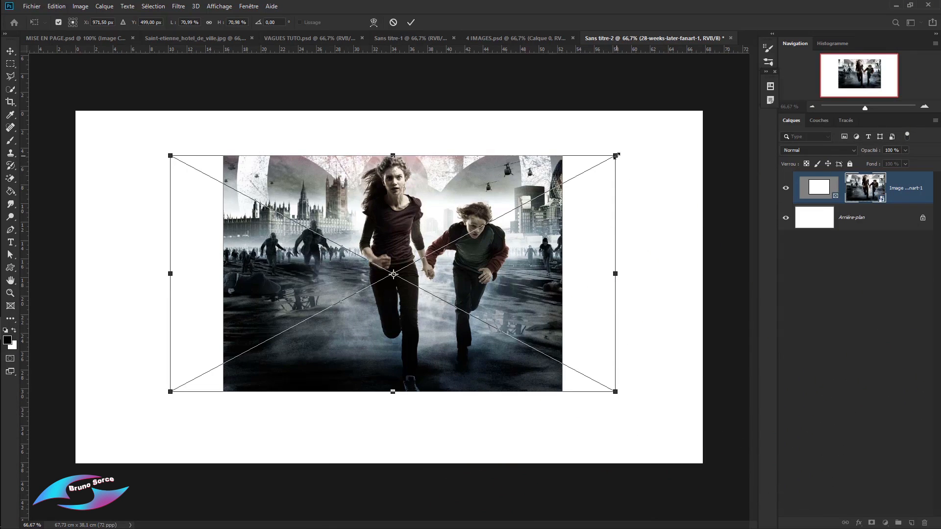
pyautogui.moveTo(617, 155)
pyautogui.mouseDown()
pyautogui.moveTo(310, 155)
pyautogui.moveTo(428, 143)
pyautogui.moveTo(496, 284)
pyautogui.moveTo(564, 154)
pyautogui.moveTo(615, 155)
pyautogui.mouseUp()
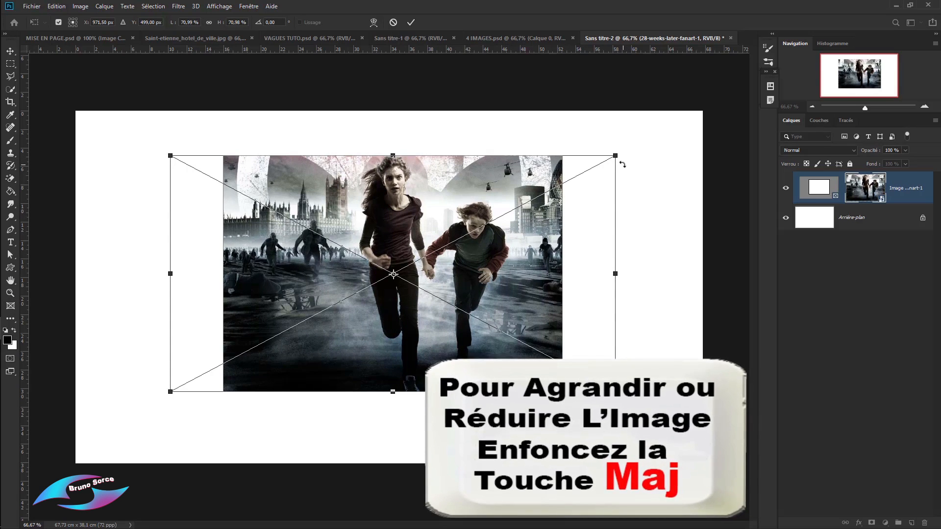
pyautogui.moveTo(616, 155); pyautogui.dragTo(833, 65)
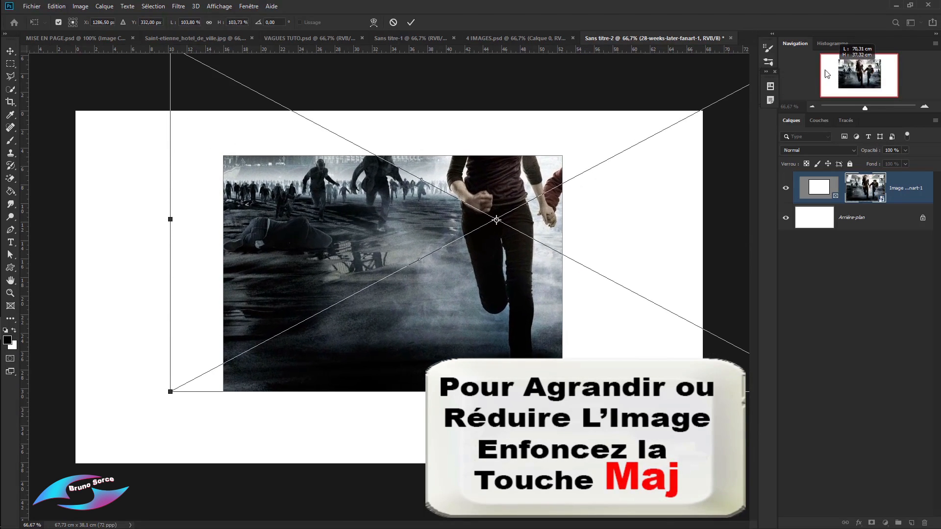
pyautogui.moveTo(487, 195); pyautogui.dragTo(358, 291)
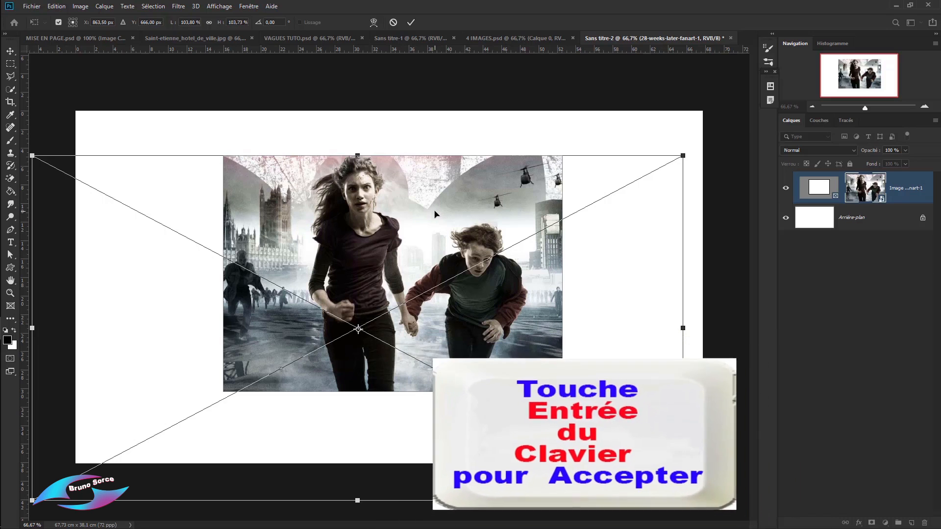
pyautogui.press('Return')
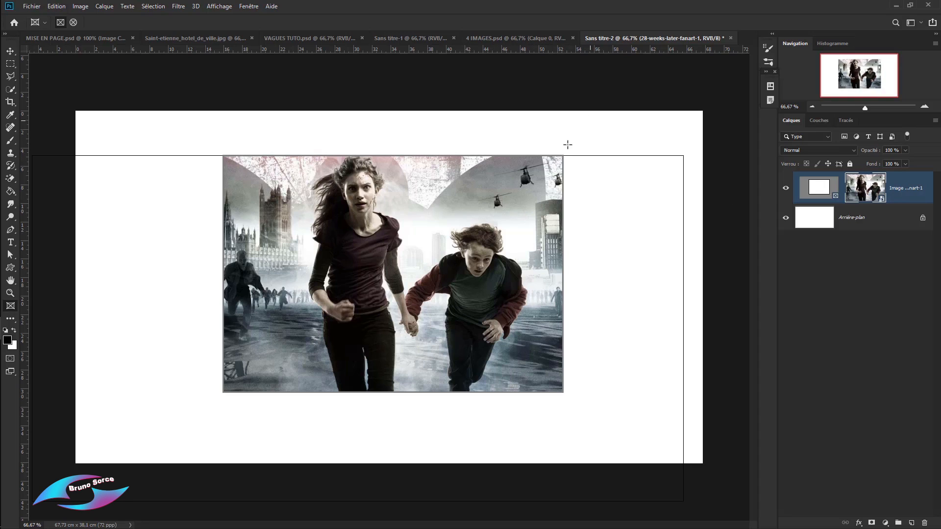
# Enlarge only the frame toward its upper right, and move the image up to fill the added space
pyautogui.click(820, 190)
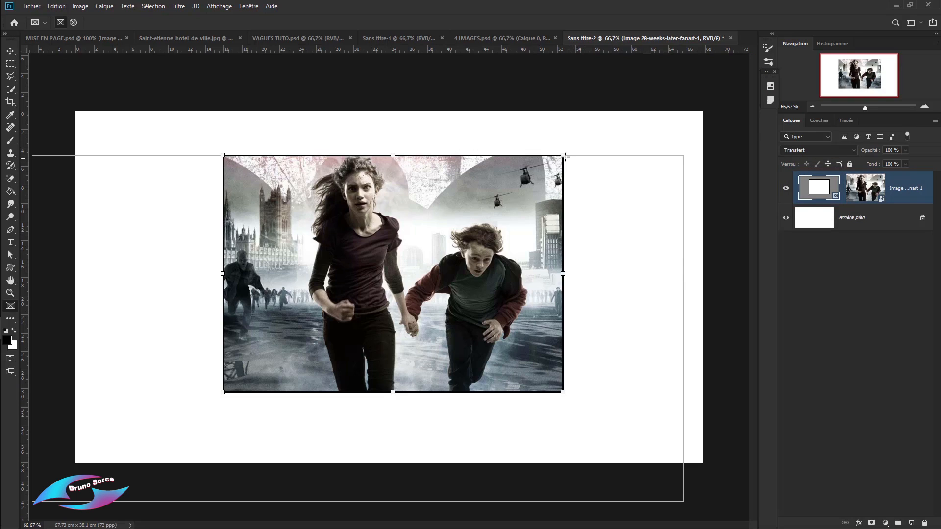
pyautogui.moveTo(563, 150); pyautogui.dragTo(621, 121)
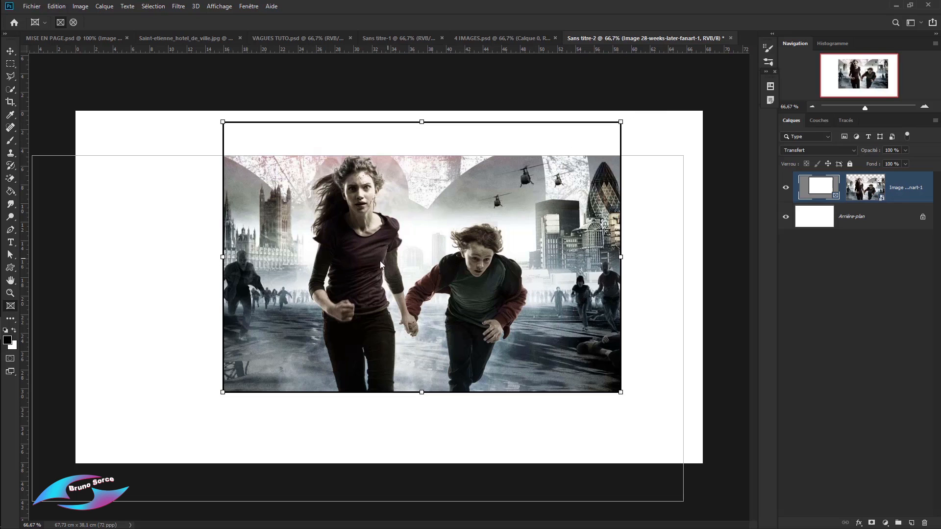
pyautogui.moveTo(443, 266); pyautogui.dragTo(454, 228)
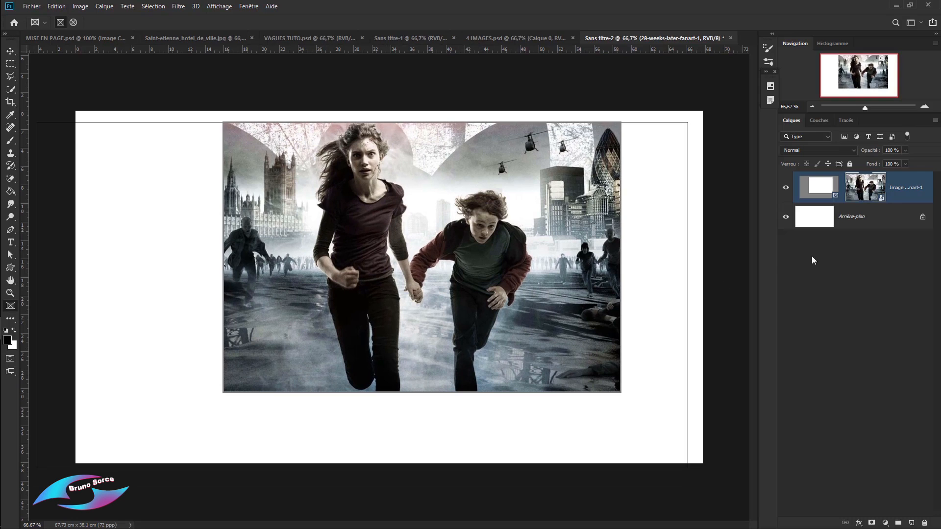
# Shrink only the frame from its upper-right corner, and shift the image down and left to show both runners' faces
pyautogui.click(822, 191)
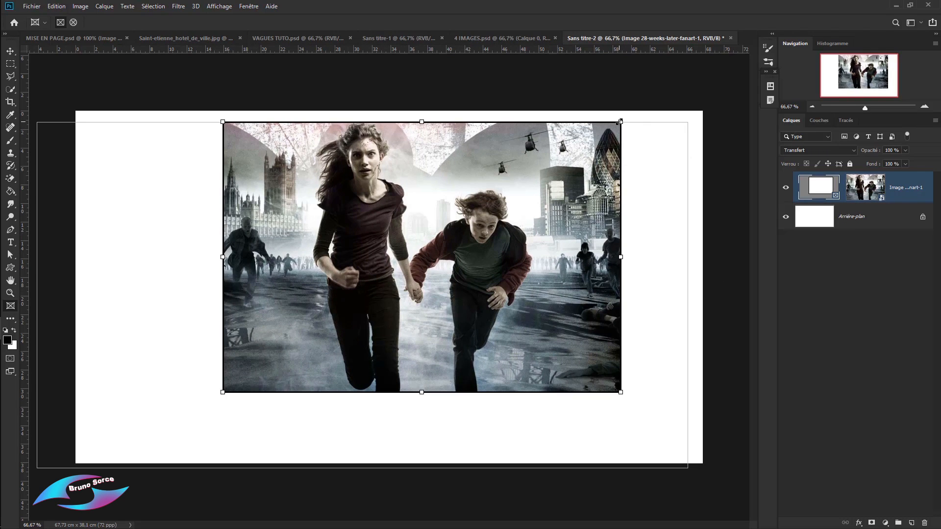
pyautogui.moveTo(621, 122); pyautogui.dragTo(486, 193)
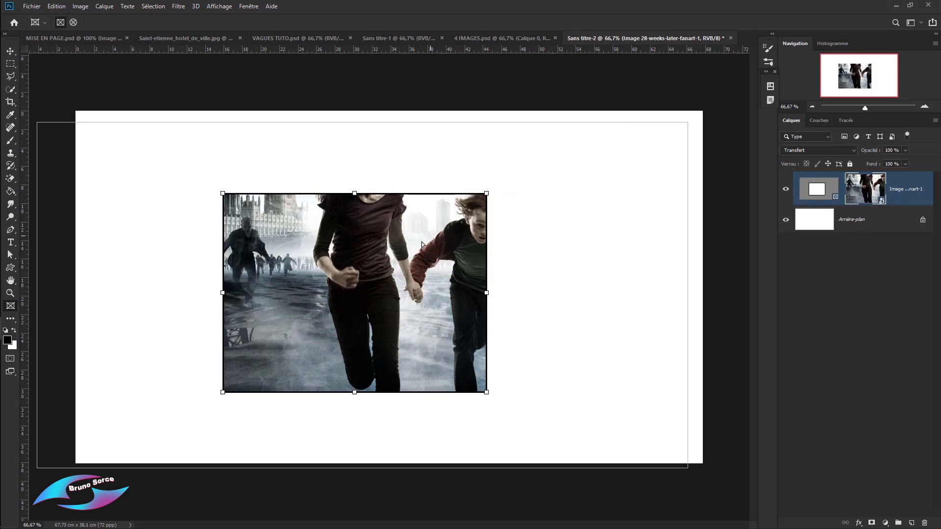
pyautogui.moveTo(430, 238); pyautogui.dragTo(360, 312)
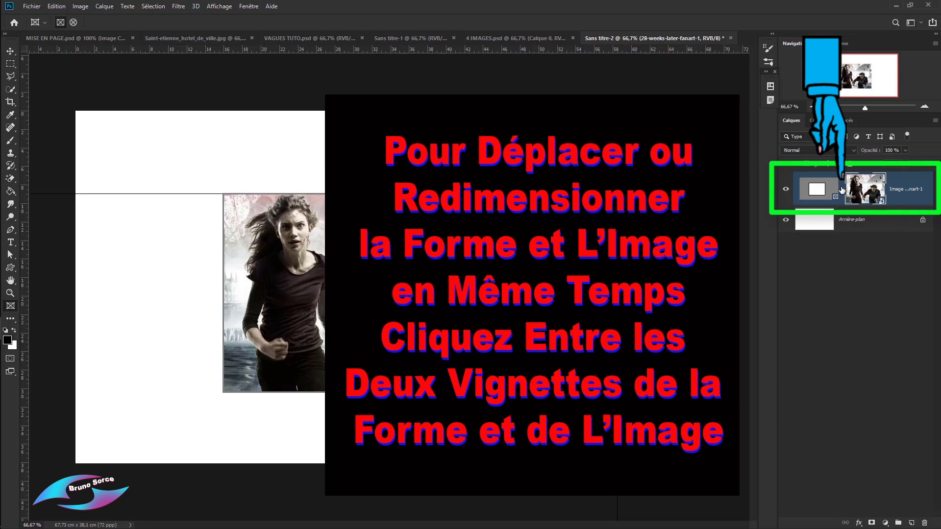
# Scale the frame and its embedded image together to 130.94%, and move both slightly right and down on the canvas
pyautogui.click(842, 191)
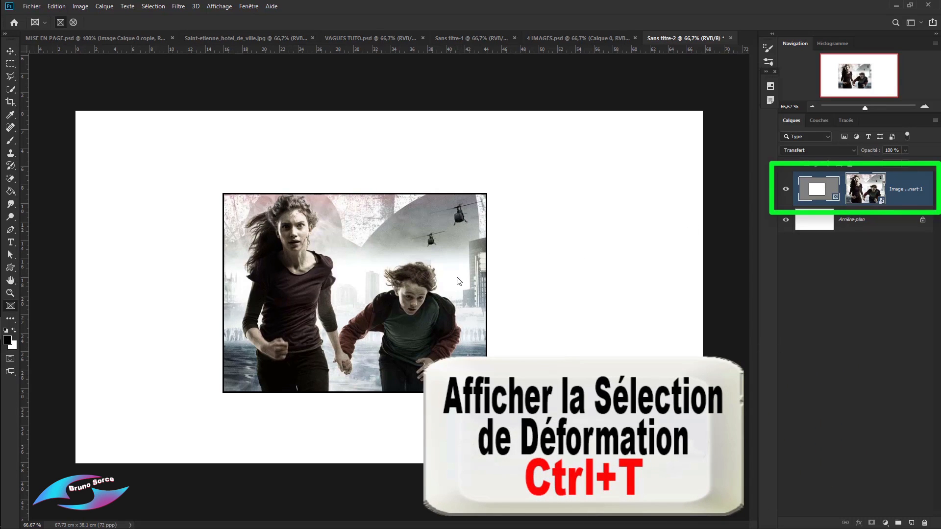
pyautogui.hotkey('ctrl', 't')
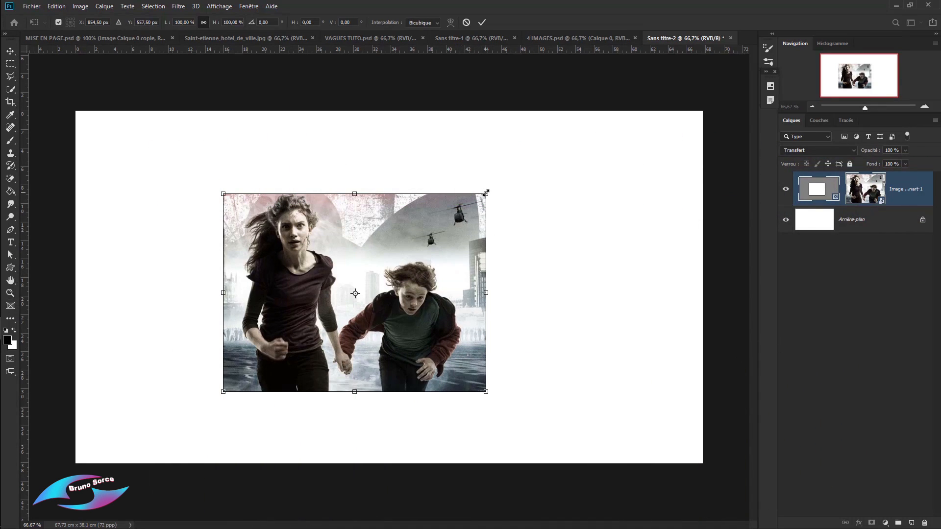
pyautogui.moveTo(487, 192); pyautogui.dragTo(596, 122)
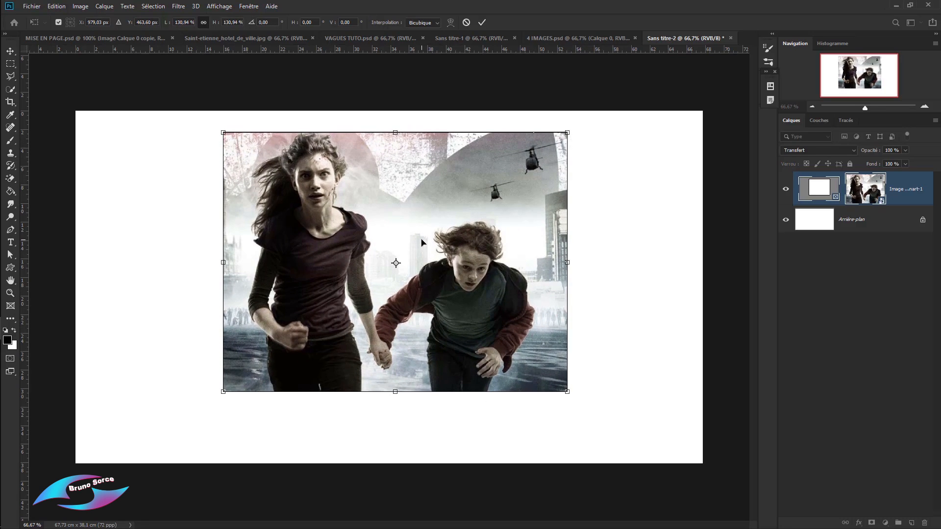
pyautogui.moveTo(421, 241); pyautogui.dragTo(456, 237)
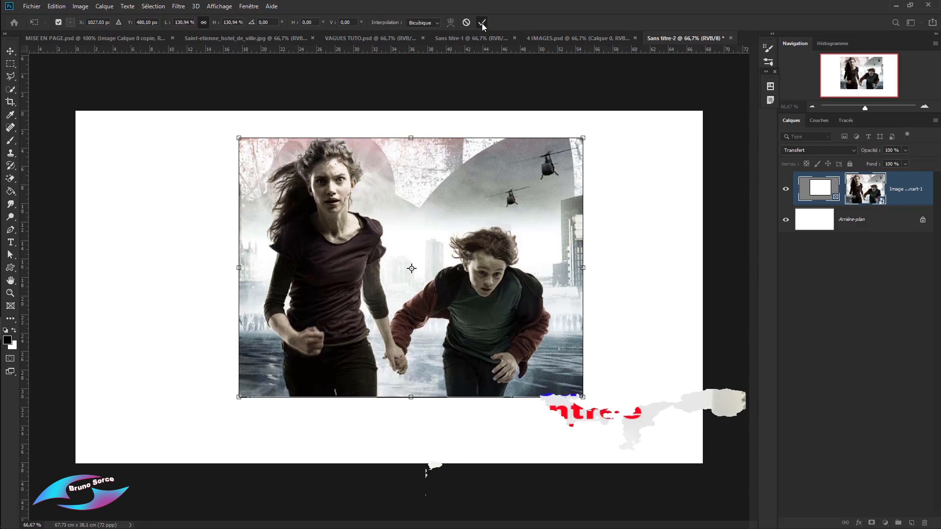
pyautogui.press('Return')
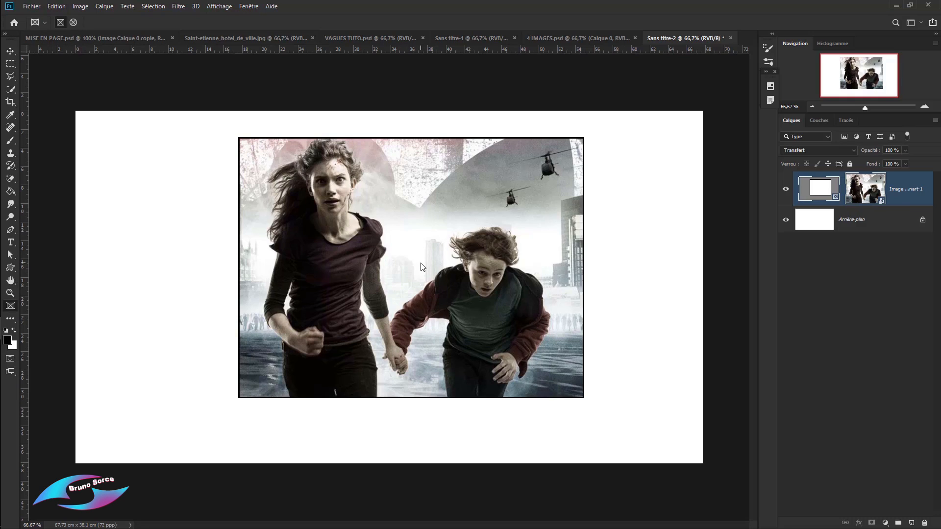
# Replace the frame's content by embedding the dragon and warriors artwork, and position it vertically so it fills the frame
pyautogui.click(32, 7)
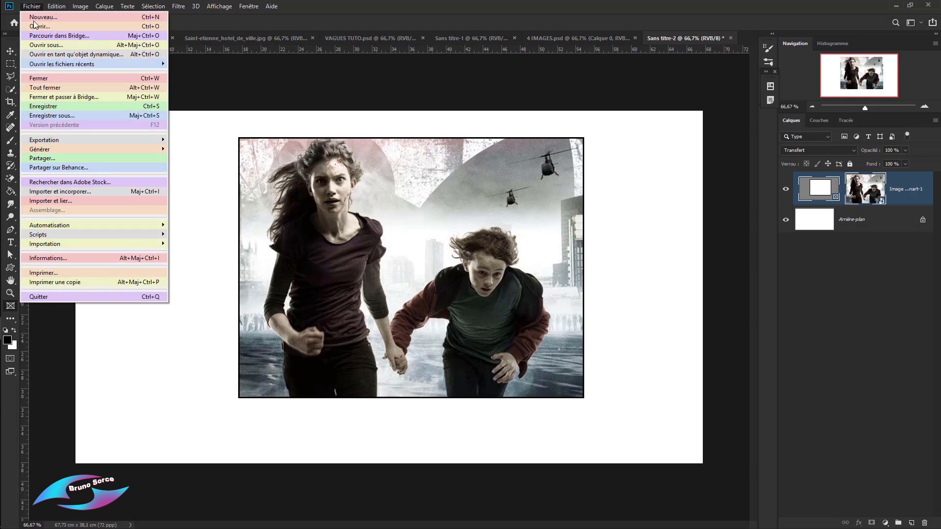
pyautogui.click(43, 194)
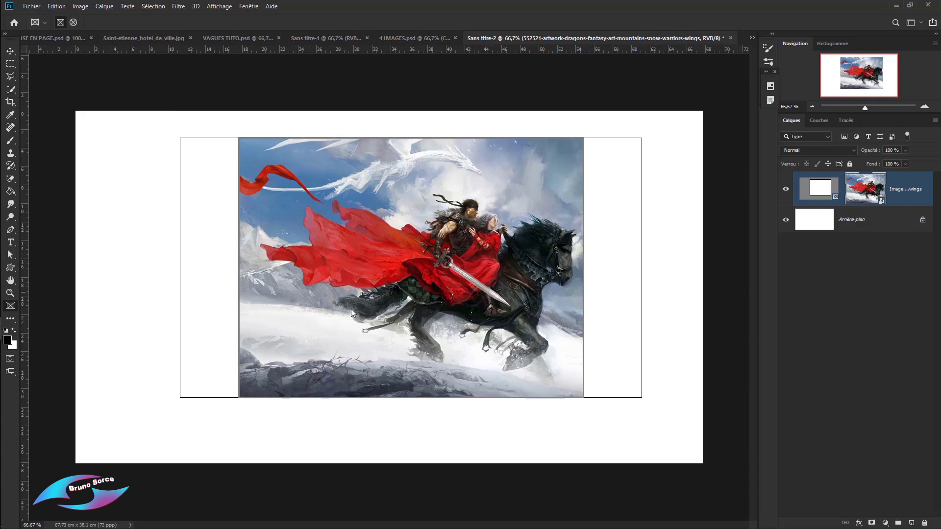
pyautogui.moveTo(456, 202); pyautogui.dragTo(491, 263)
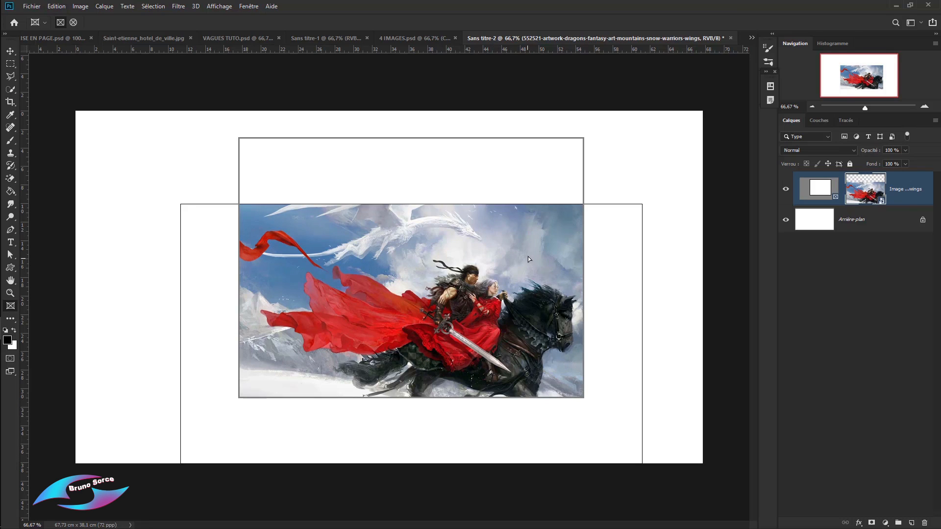
pyautogui.moveTo(528, 257); pyautogui.dragTo(525, 196)
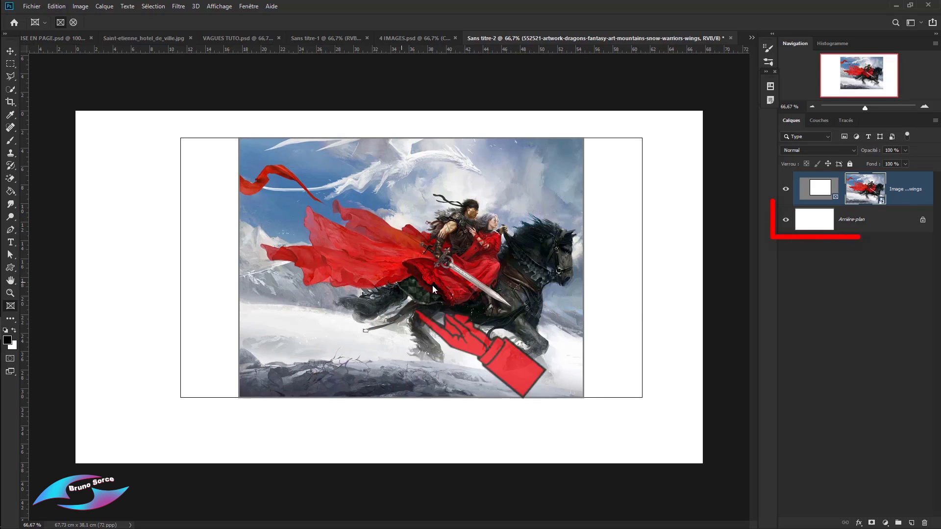
# Embed the mountain-forest-lake-cloud-sky-tree image at full canvas size as its own layer directly above the background, outside the frame
pyautogui.click(886, 226)
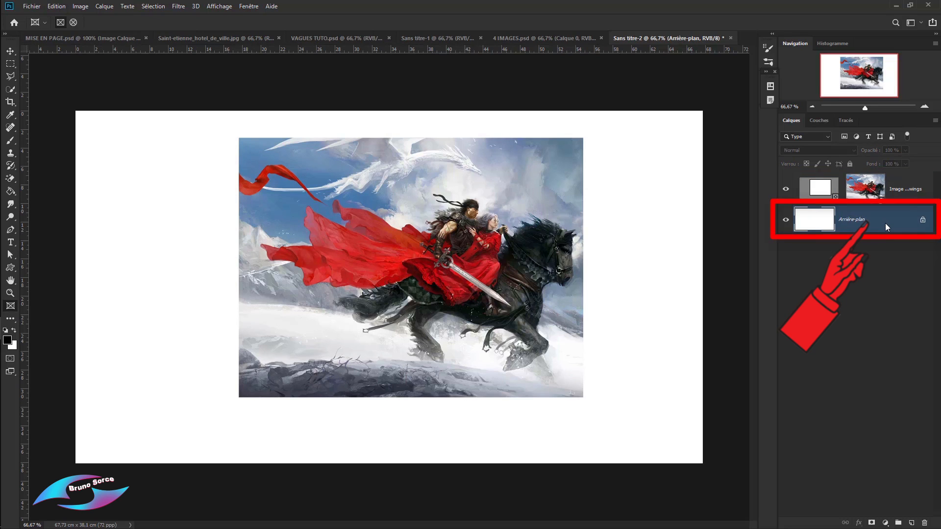
pyautogui.click(35, 7)
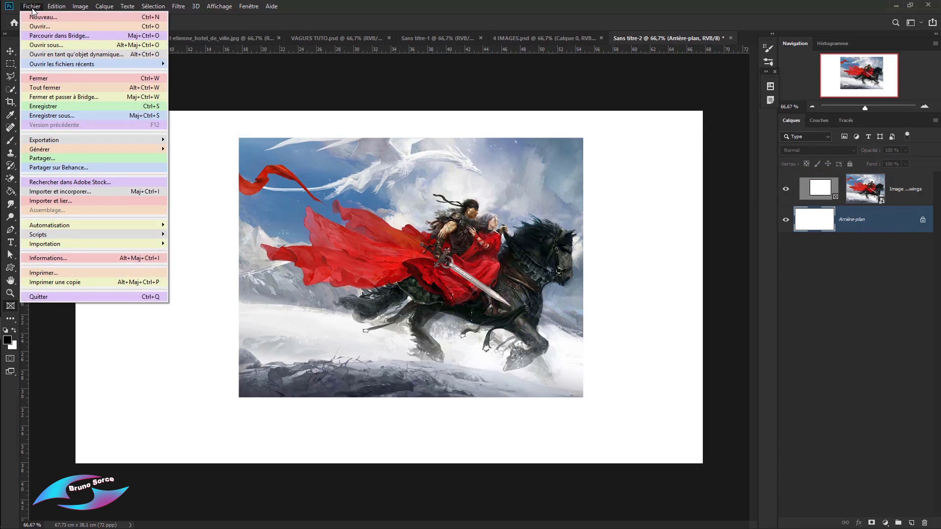
pyautogui.click(54, 193)
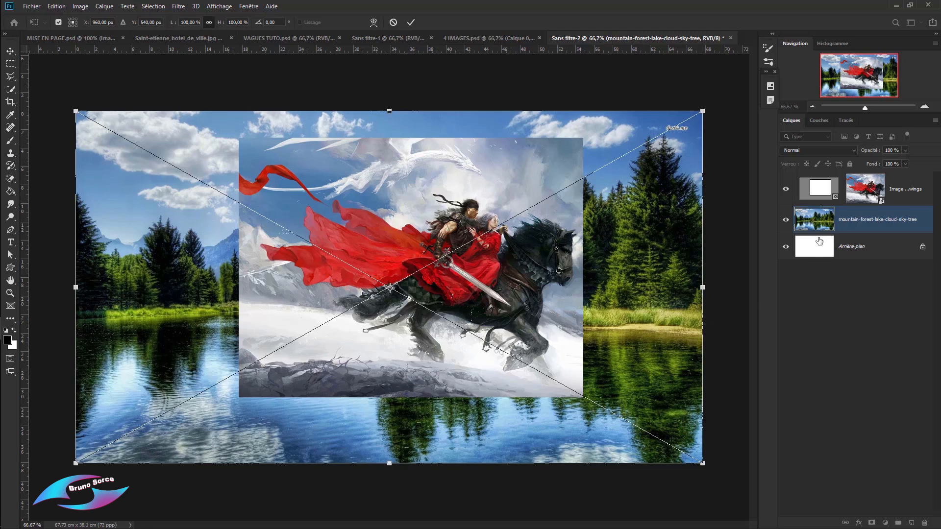
pyautogui.click(411, 23)
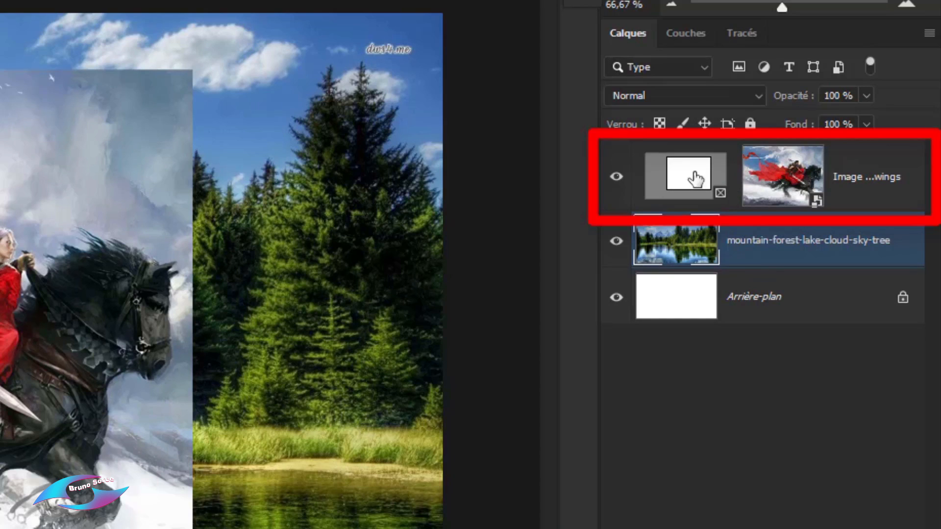
# Add the mountain-forest-lake layer to the existing frame so it holds both images, and check the resulting group's contents
pyautogui.click(877, 180)
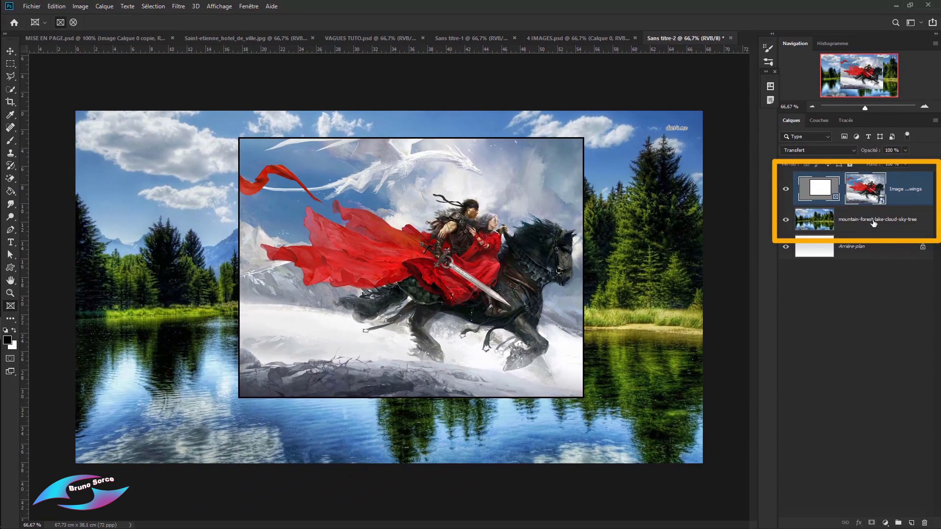
pyautogui.click(874, 220)
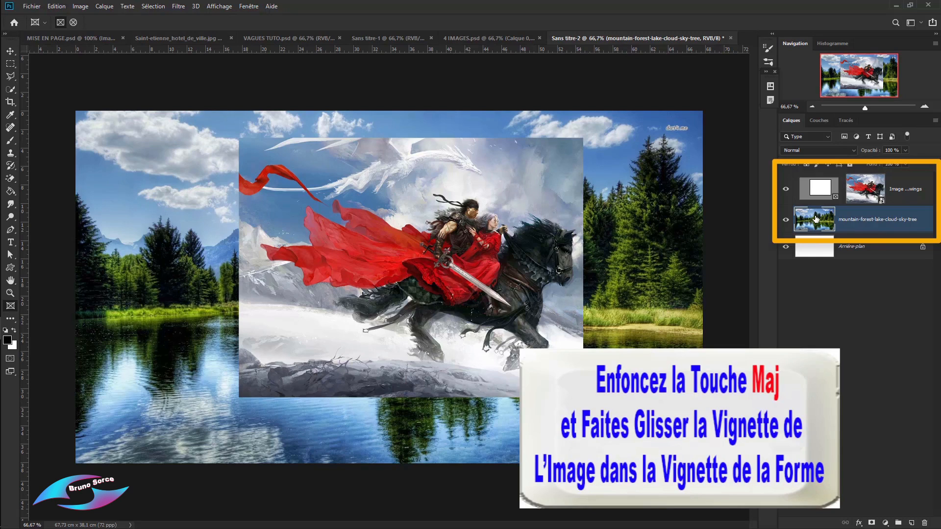
pyautogui.moveTo(815, 218); pyautogui.dragTo(814, 189)
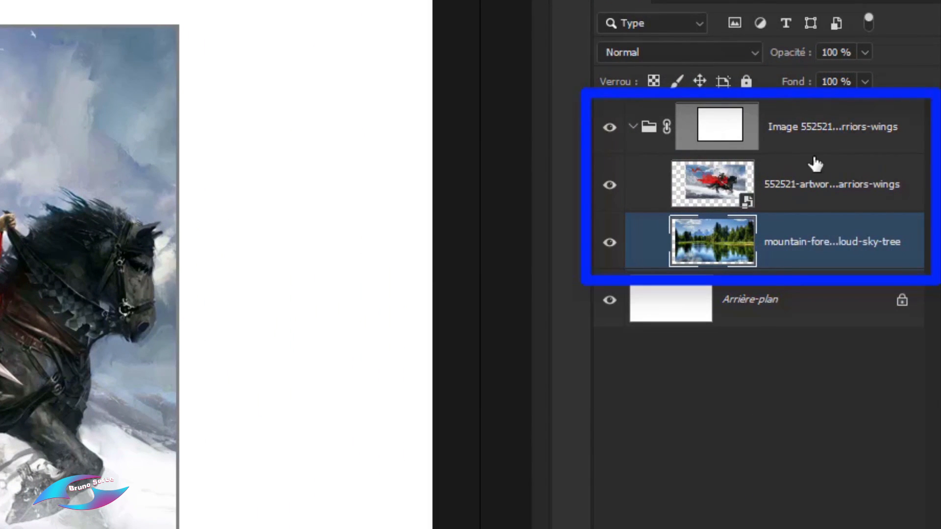
pyautogui.click(632, 127)
pyautogui.click(632, 127)
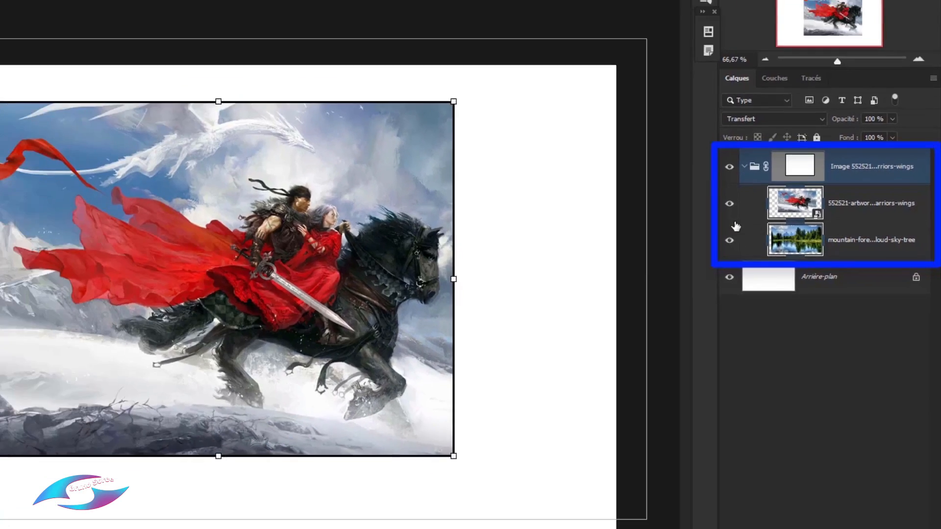
# Hide the warriors image inside the frame and shift the mountain landscape left and slightly down within it
pyautogui.click(729, 203)
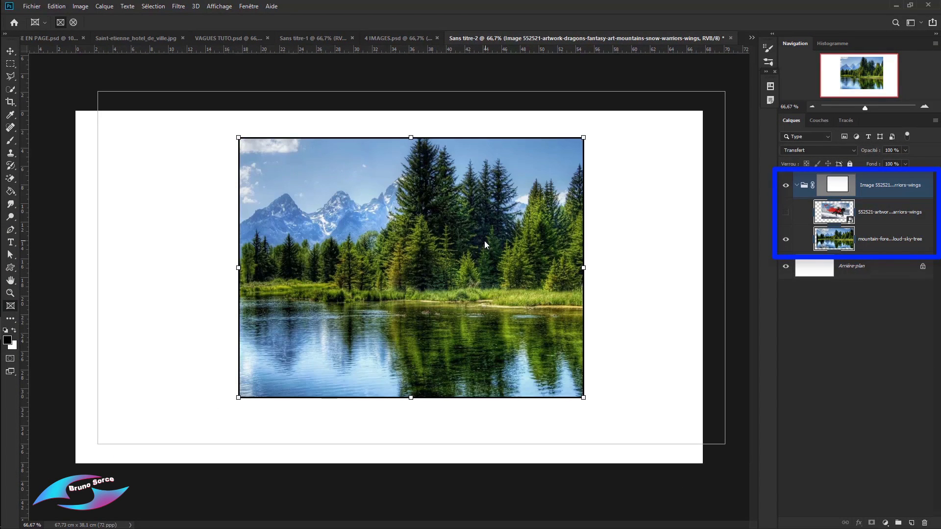
pyautogui.moveTo(484, 243); pyautogui.dragTo(436, 254)
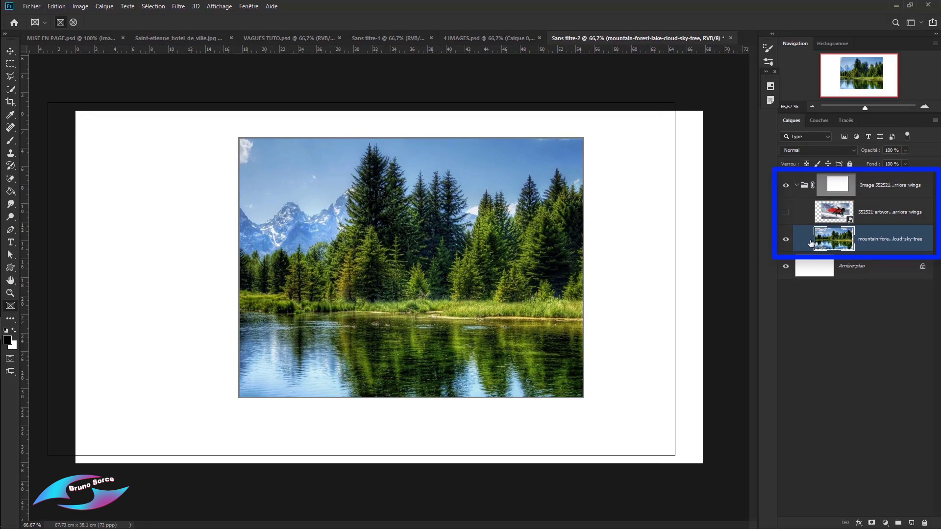
pyautogui.click(785, 214)
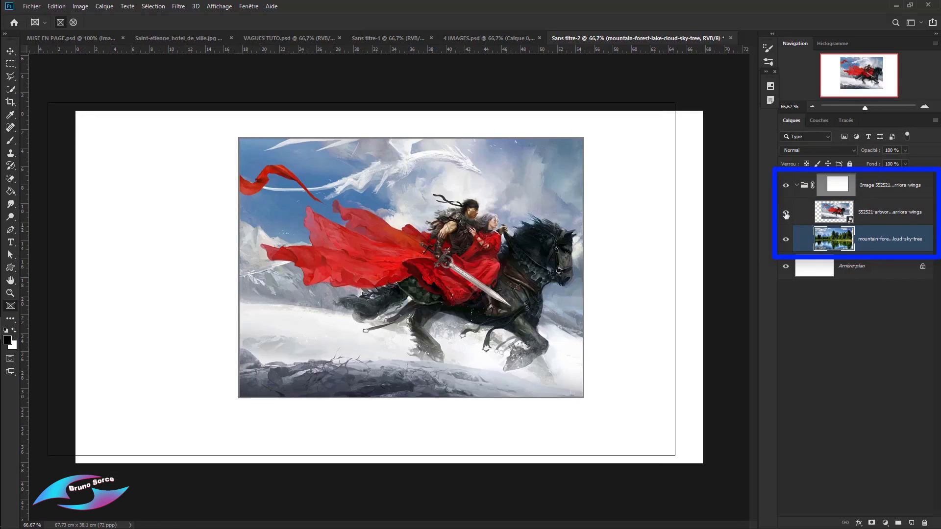
pyautogui.click(786, 214)
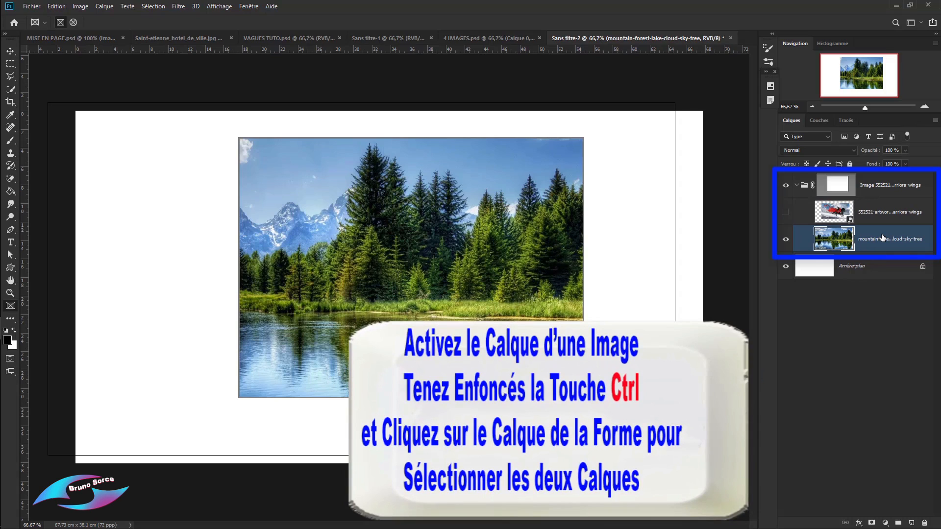
# Scale the frame and the landscape layer together to 121.19% toward the canvas's right side, and compare it with the warriors image
pyautogui.keyDown('ctrl'); pyautogui.click(881, 187); pyautogui.keyUp('ctrl')
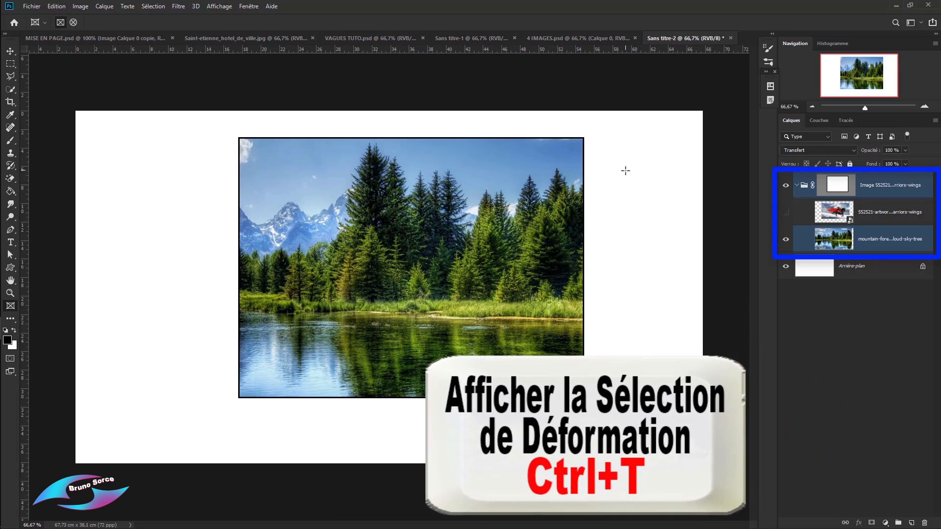
pyautogui.hotkey('ctrl', 't')
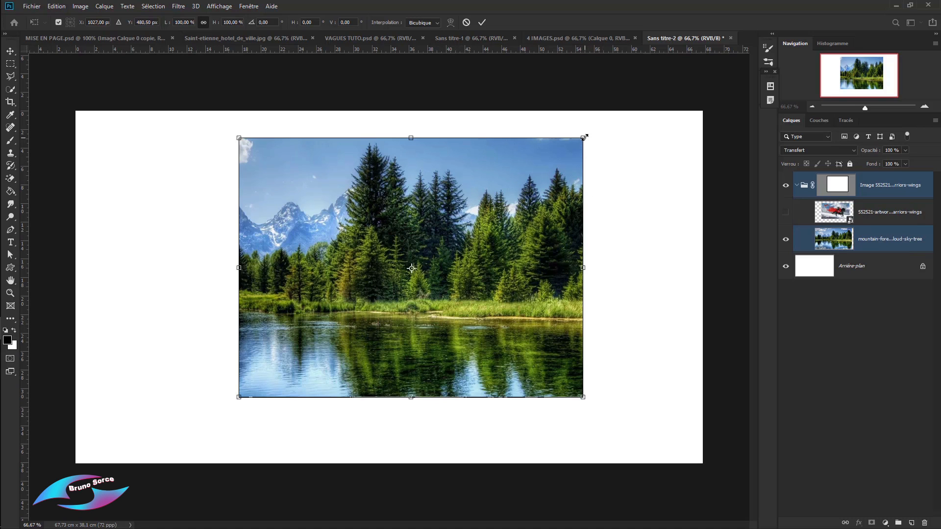
pyautogui.moveTo(583, 137); pyautogui.dragTo(445, 208)
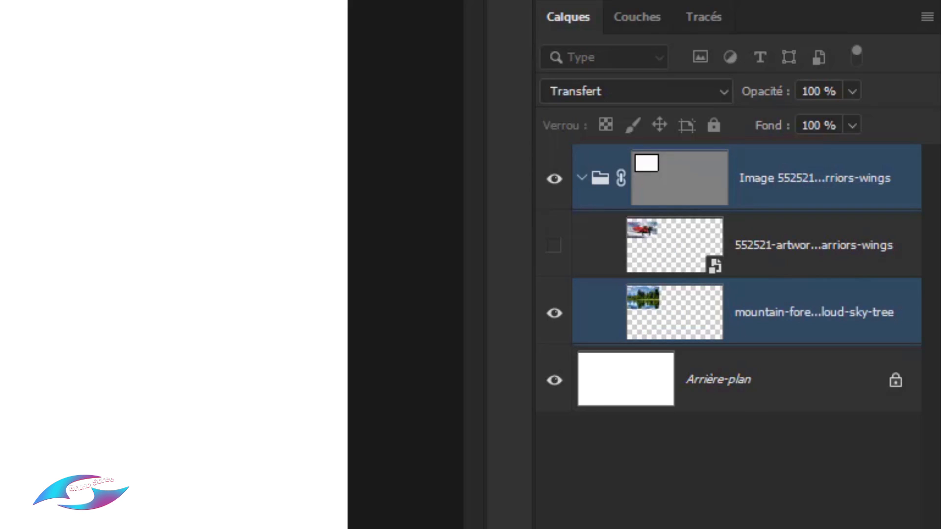
pyautogui.moveTo(0, 167); pyautogui.dragTo(194, 186)
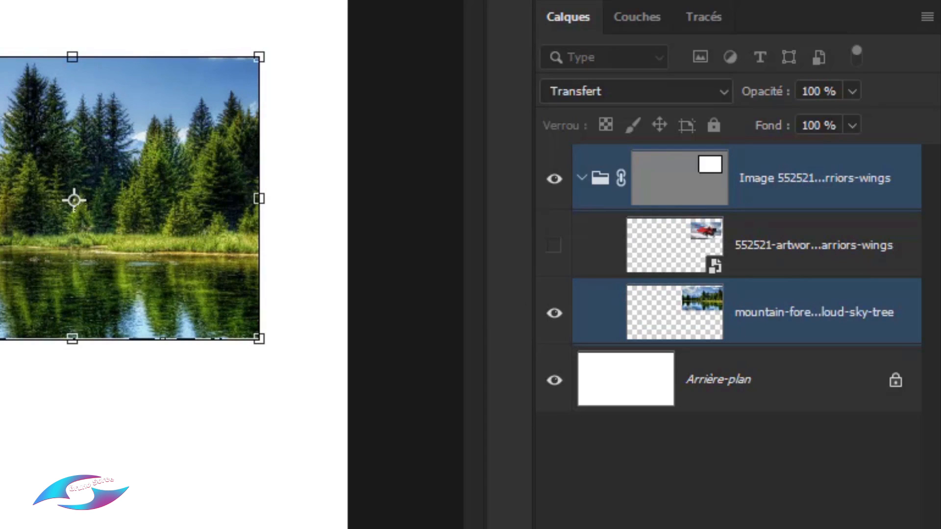
pyautogui.moveTo(0, 339); pyautogui.dragTo(0, 528)
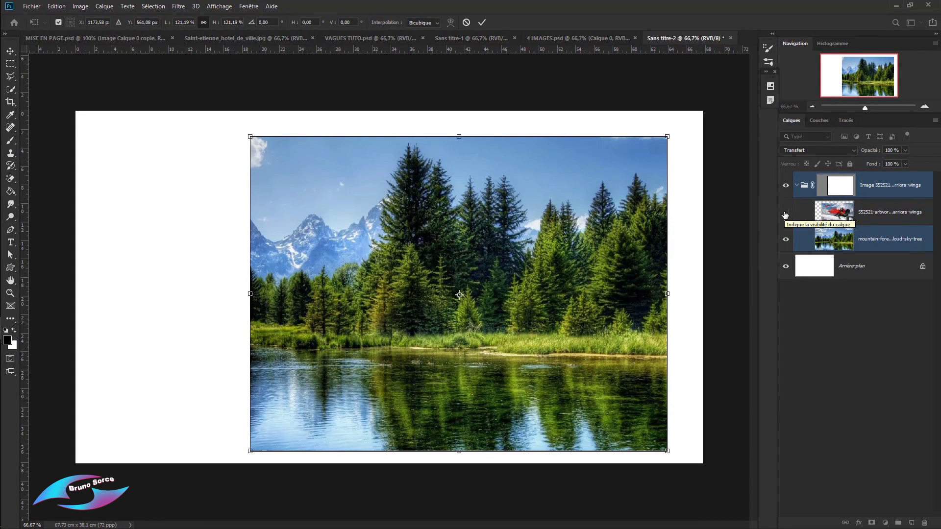
pyautogui.press('Return')
pyautogui.click(785, 212)
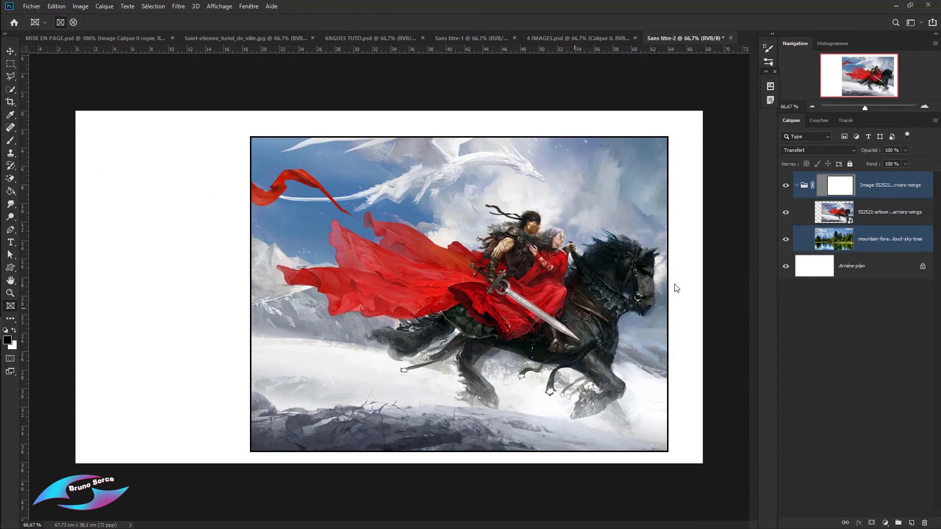
pyautogui.click(785, 215)
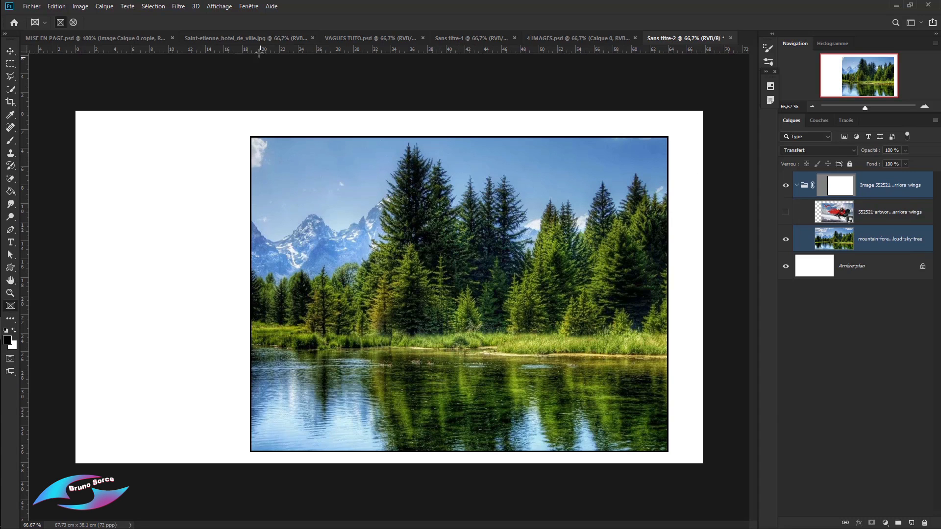
# Switch to Saint-etienne_hotel_de_ville.jpg and draw a circular frame about 22 cm wide over the right half of the building
pyautogui.moveTo(258, 40); pyautogui.dragTo(409, 425)
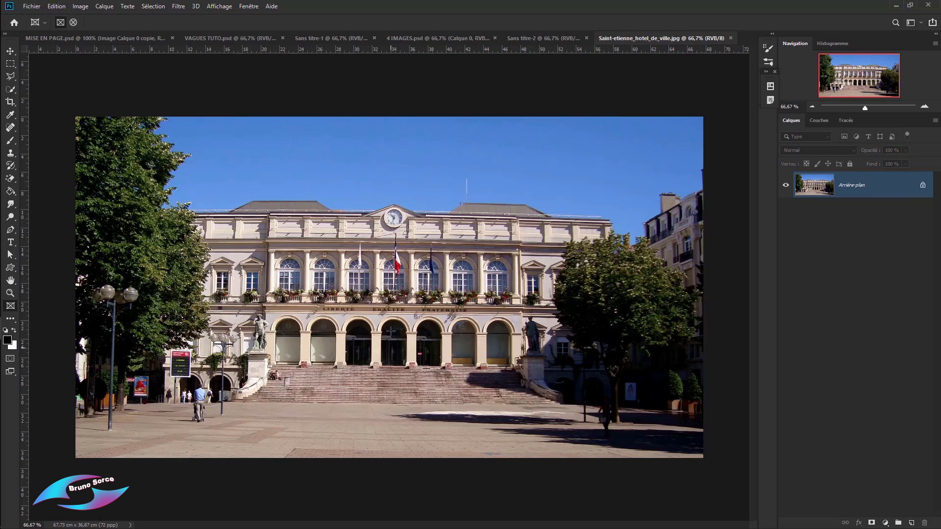
pyautogui.scroll(2, 308, 325)
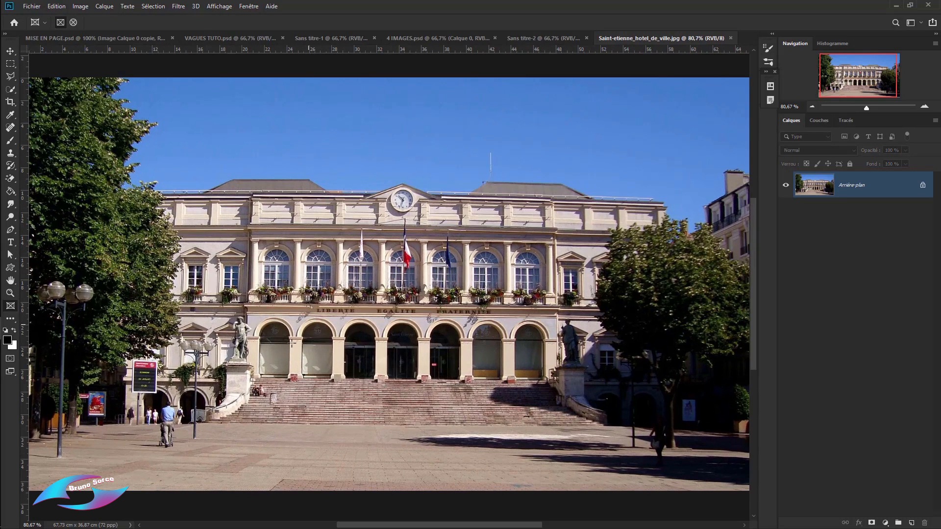
pyautogui.scroll(-1, 177, 366)
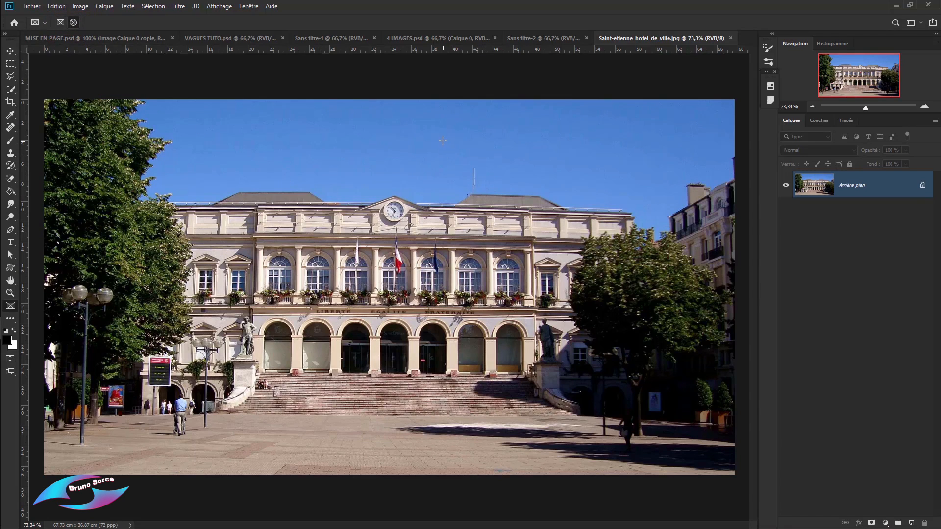
pyautogui.moveTo(440, 137); pyautogui.dragTo(663, 361)
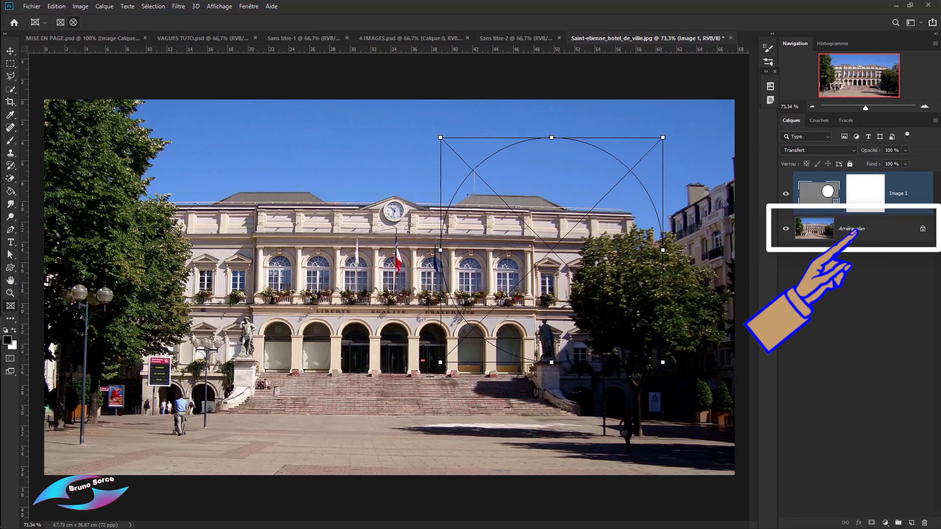
# Unlock the background layer and copy a rectangular selection of the building's left part, from roof to square, to a new layer
pyautogui.click(923, 234)
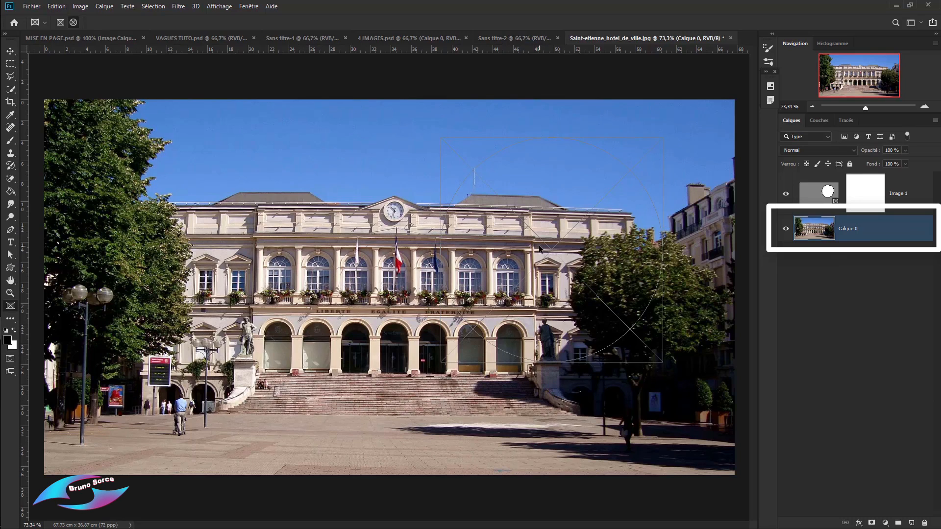
pyautogui.moveTo(10, 63); pyautogui.dragTo(71, 66)
pyautogui.moveTo(161, 200); pyautogui.dragTo(362, 464)
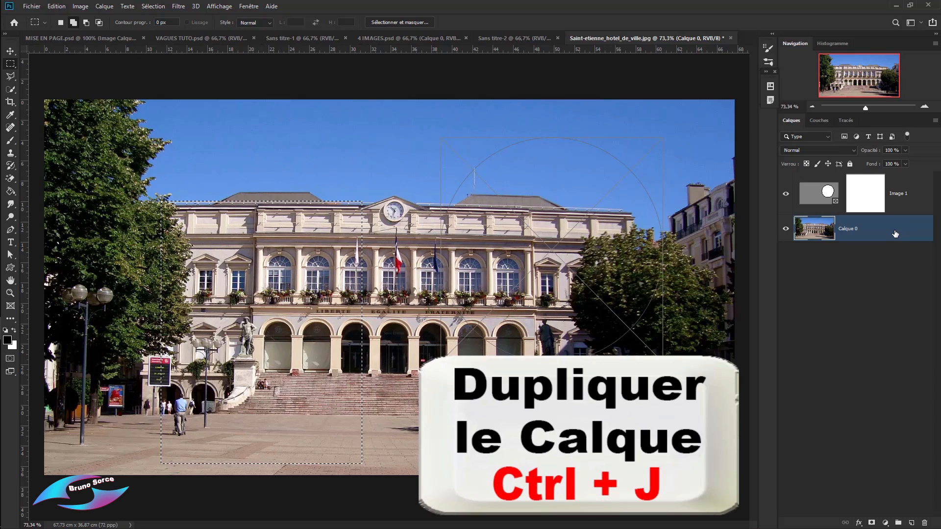
pyautogui.hotkey('ctrl', 'j')
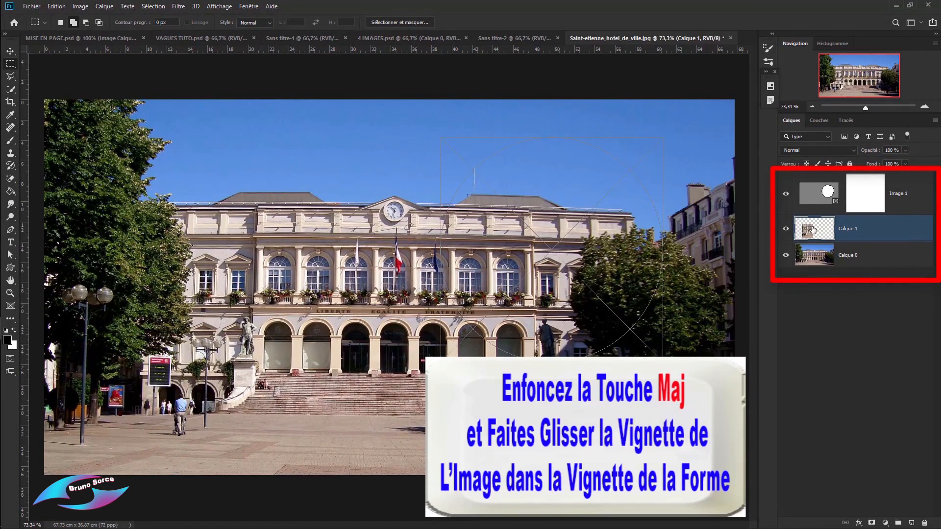
# Place the copied building layer inside the circular frame, centre it roughly, and shrink only the frame to about 16 cm wide
pyautogui.moveTo(814, 229); pyautogui.dragTo(822, 192)
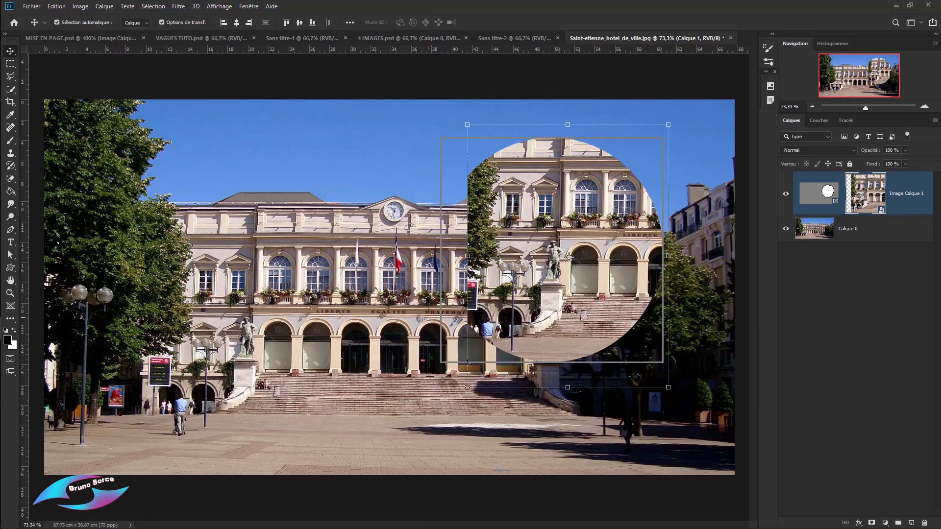
pyautogui.moveTo(567, 234); pyautogui.dragTo(553, 238)
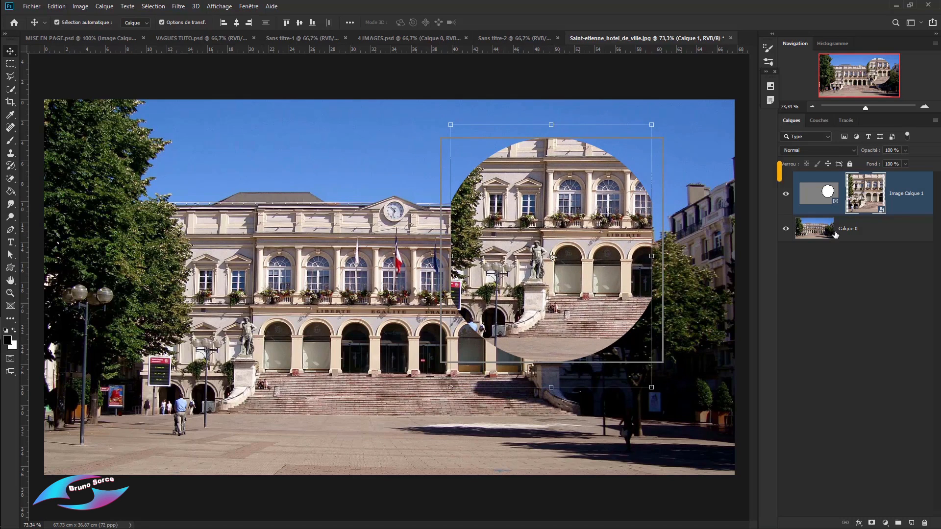
pyautogui.click(813, 200)
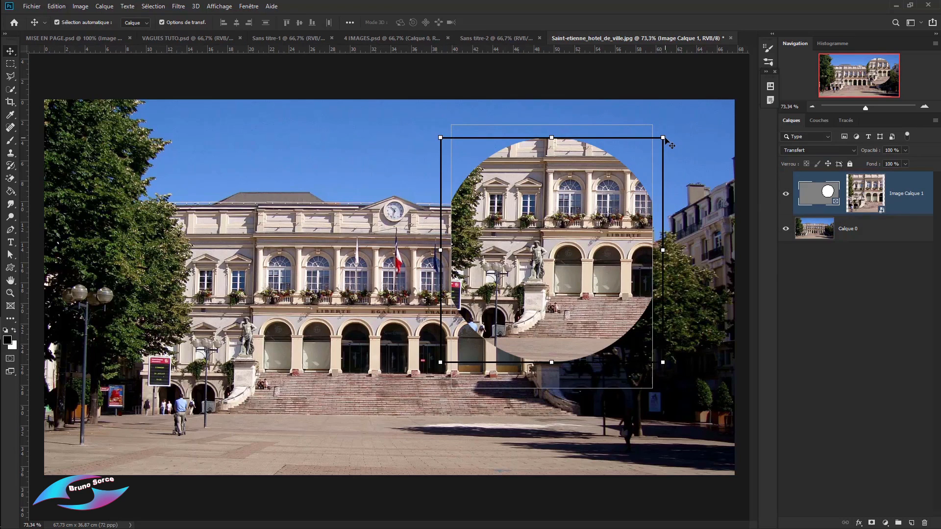
pyautogui.moveTo(660, 142); pyautogui.dragTo(603, 201)
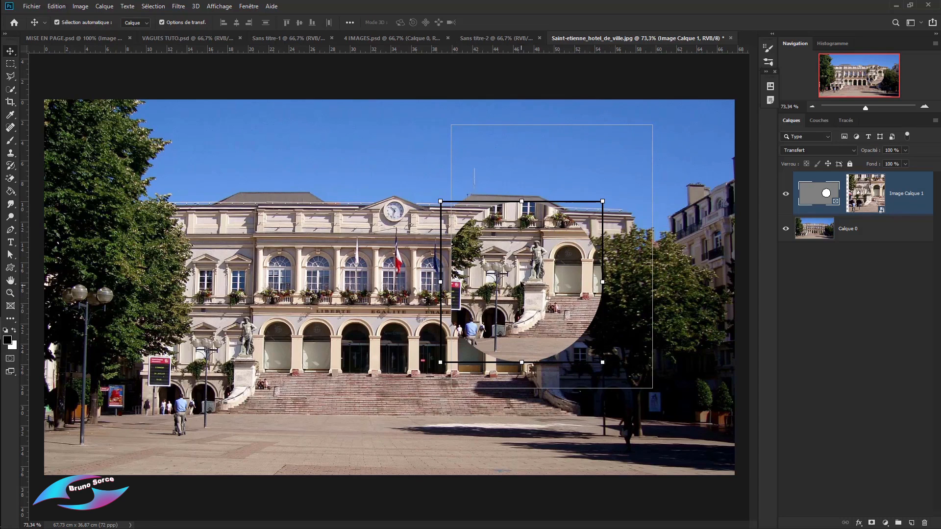
# Enlarge the image inside the frame to about 135% and position it so the statue and archway fill the circle
pyautogui.moveTo(523, 282); pyautogui.dragTo(498, 290)
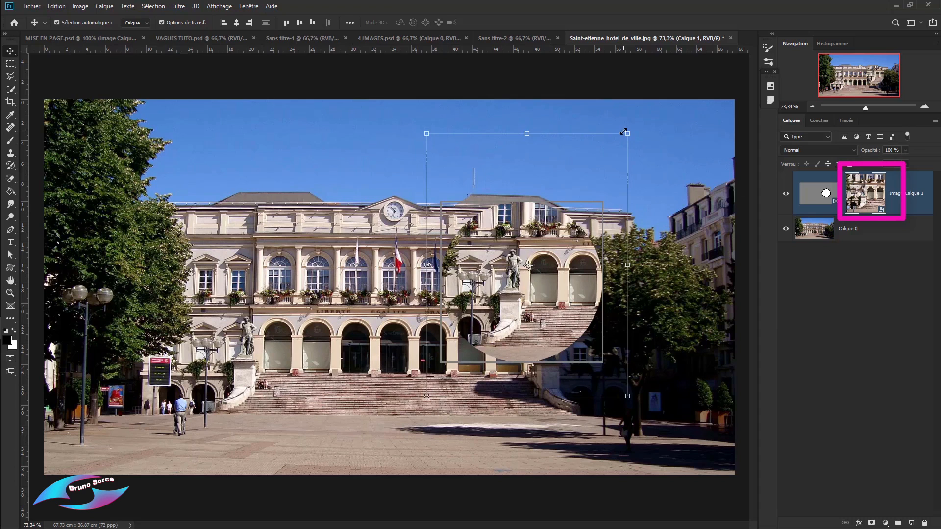
pyautogui.moveTo(629, 133); pyautogui.dragTo(698, 43)
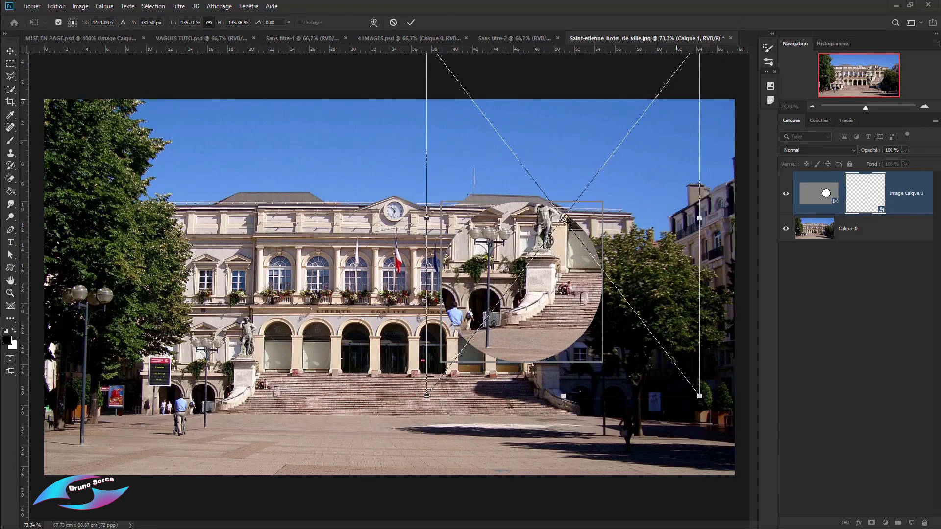
pyautogui.moveTo(532, 234); pyautogui.dragTo(503, 276)
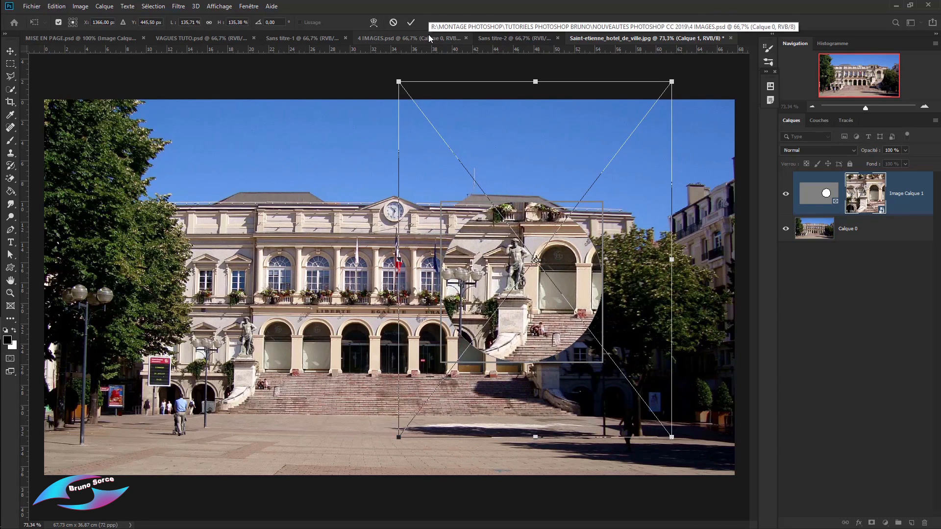
pyautogui.press('Return')
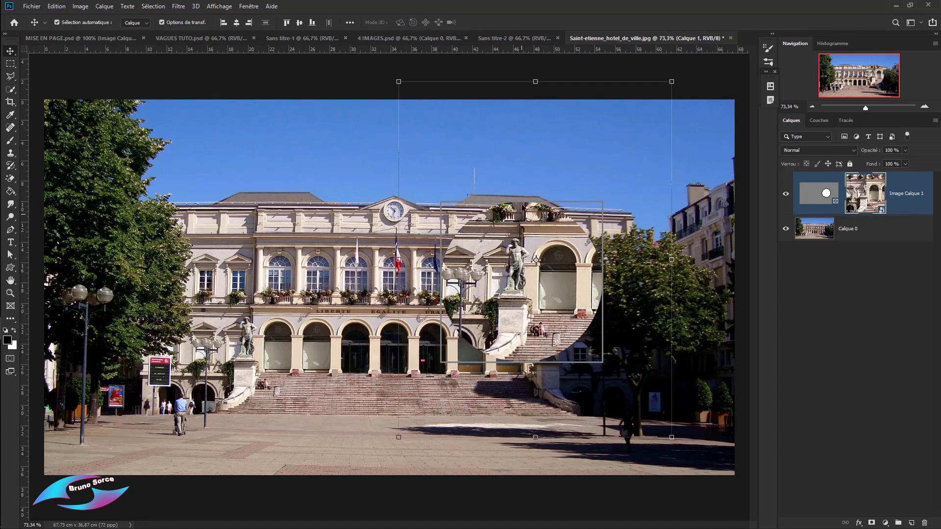
# Move the circular frame and its image together to the upper left part of the building, above the statue
pyautogui.click(839, 194)
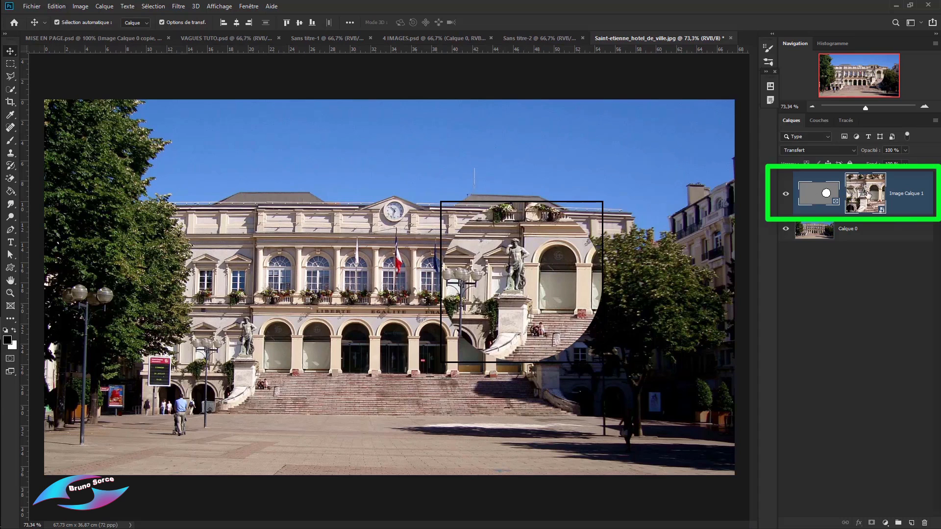
pyautogui.moveTo(543, 258); pyautogui.dragTo(295, 199)
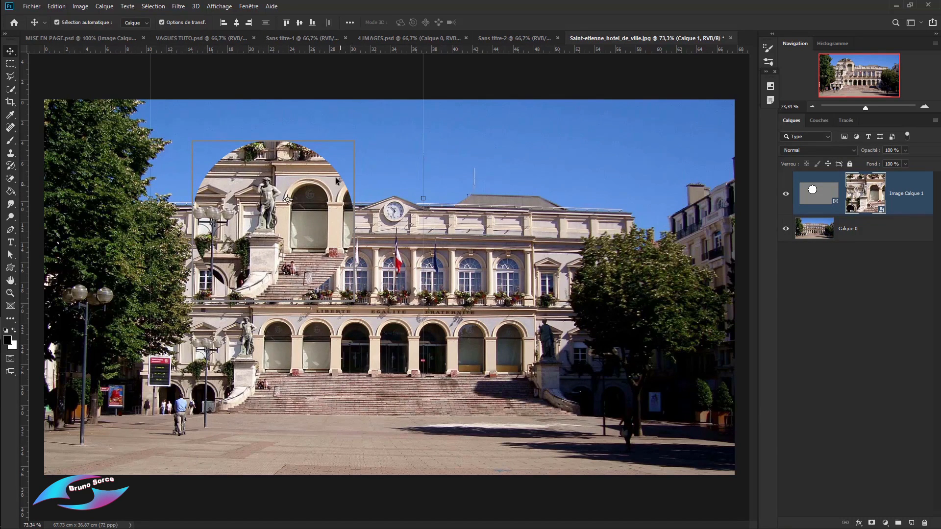
# Give the circular frame a green stroke 12 px wide in its frame properties
pyautogui.click(825, 199)
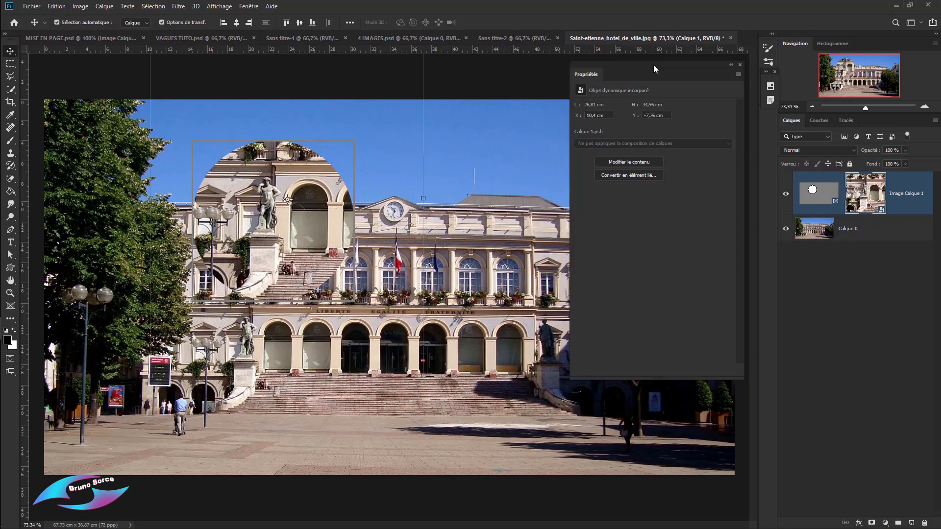
pyautogui.click(820, 200)
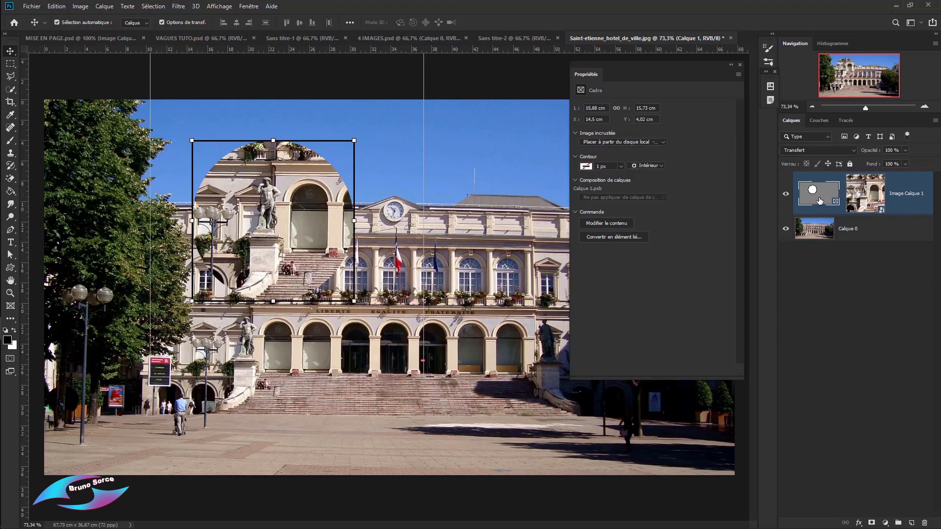
pyautogui.click(587, 167)
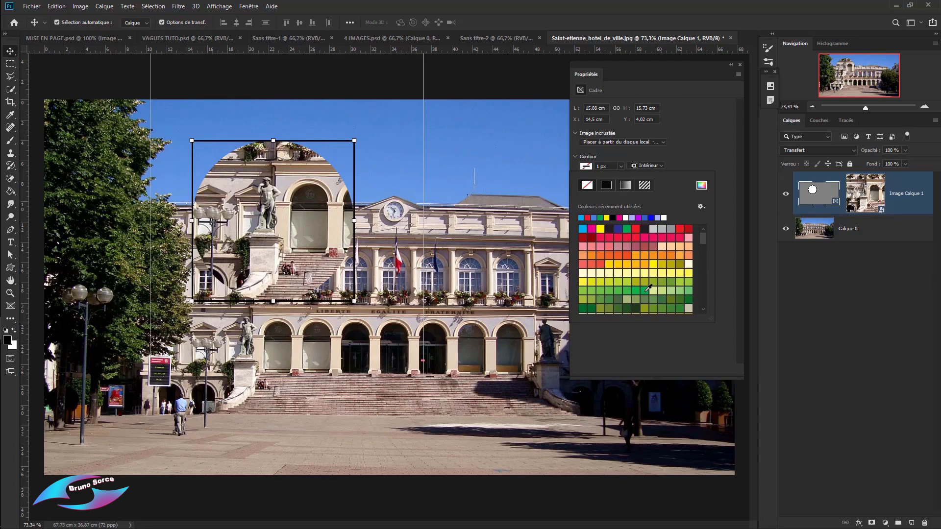
pyautogui.click(649, 290)
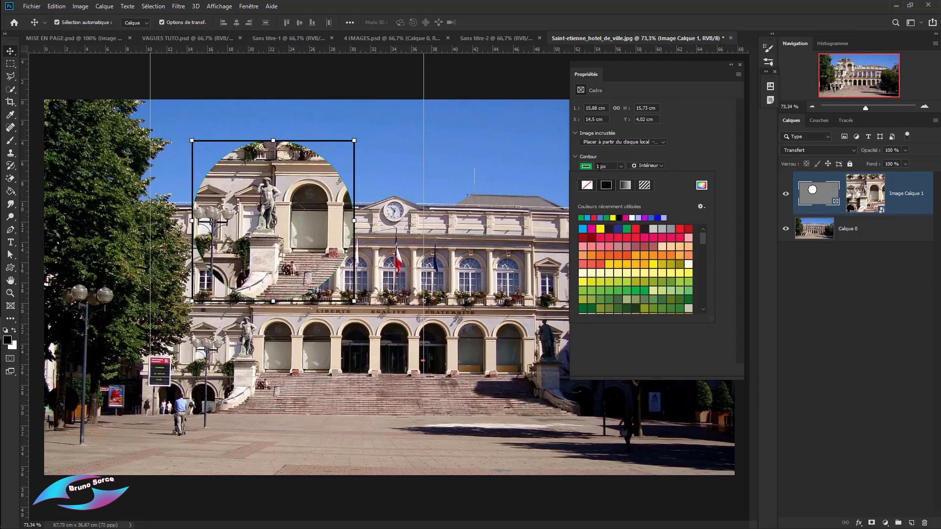
pyautogui.click(621, 167)
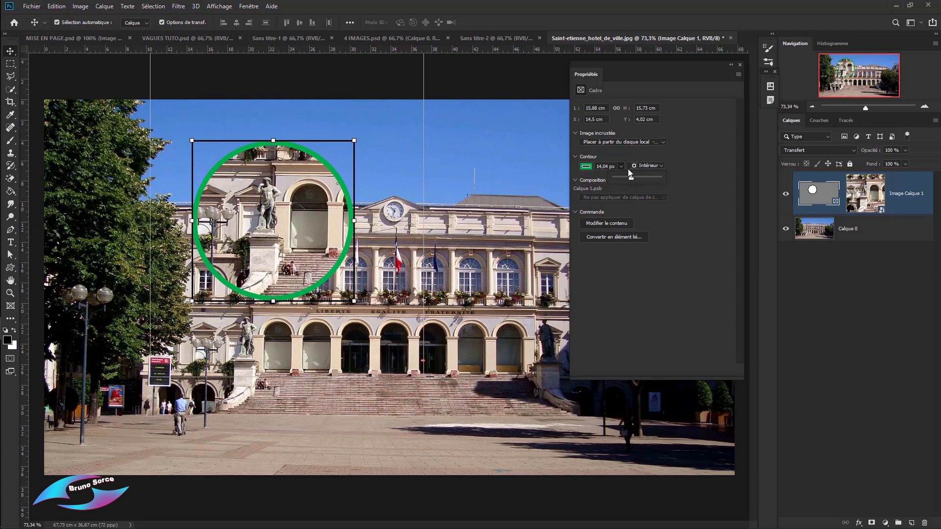
pyautogui.click(608, 165)
pyautogui.write('12')
pyautogui.press('Return')
# Try the centre alignment for the frame's stroke, set it to outside, and deselect the frame
pyautogui.click(662, 167)
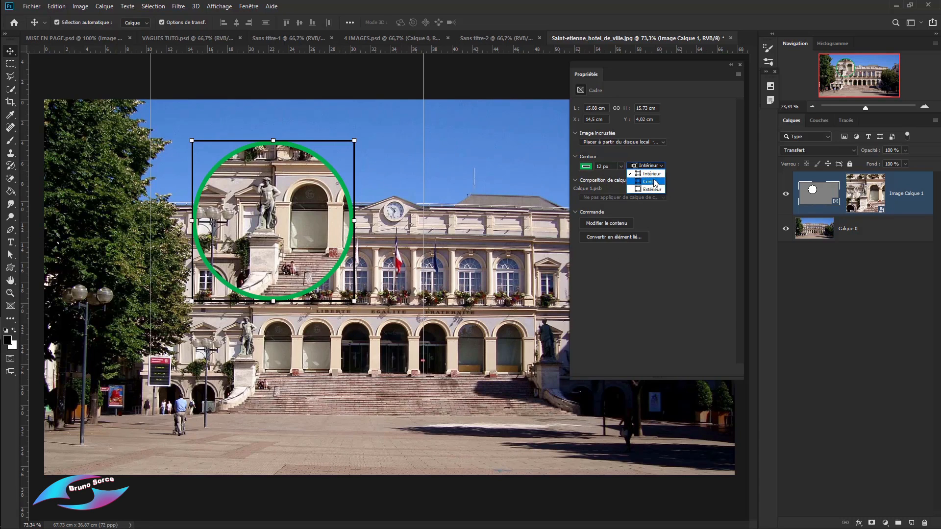
pyautogui.click(651, 182)
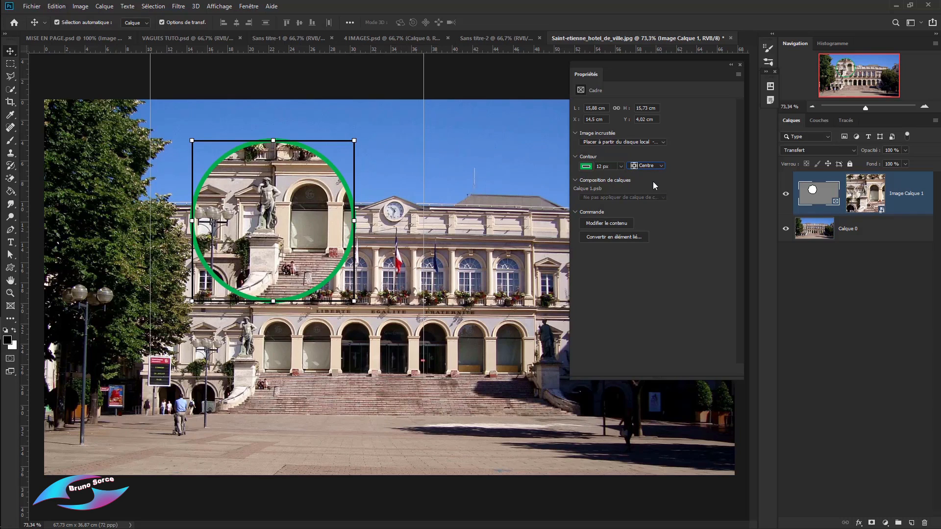
pyautogui.click(662, 167)
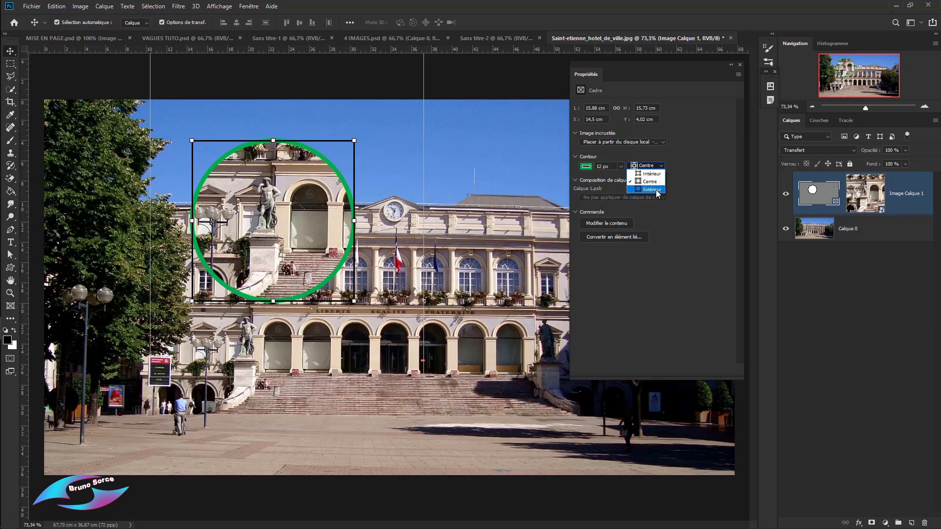
pyautogui.click(652, 190)
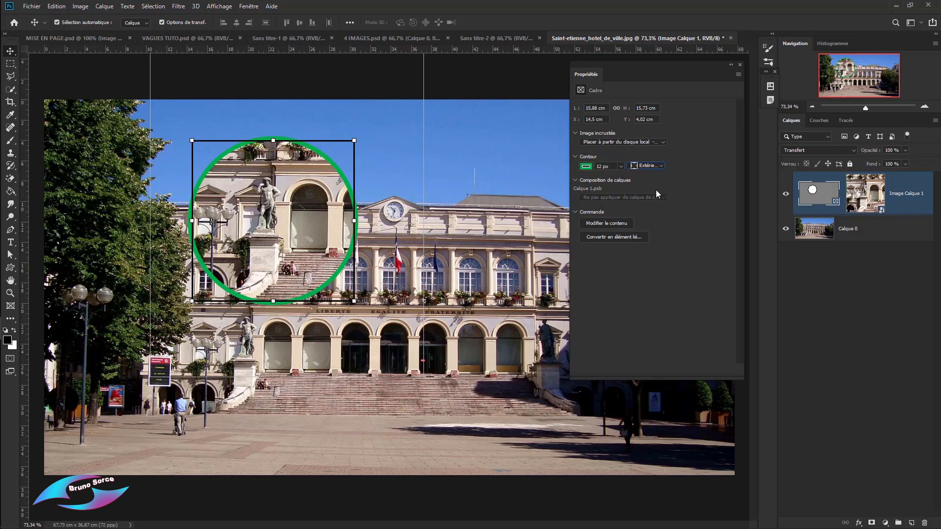
pyautogui.click(740, 65)
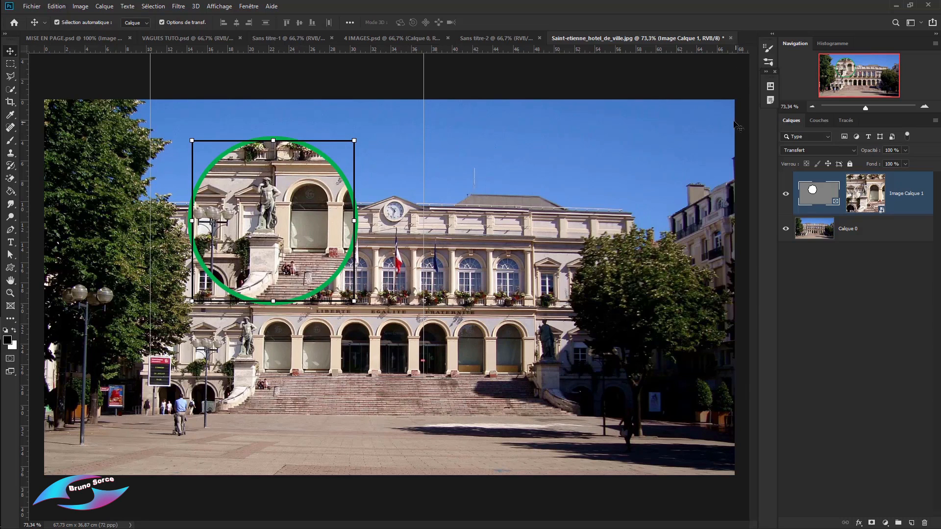
pyautogui.click(721, 86)
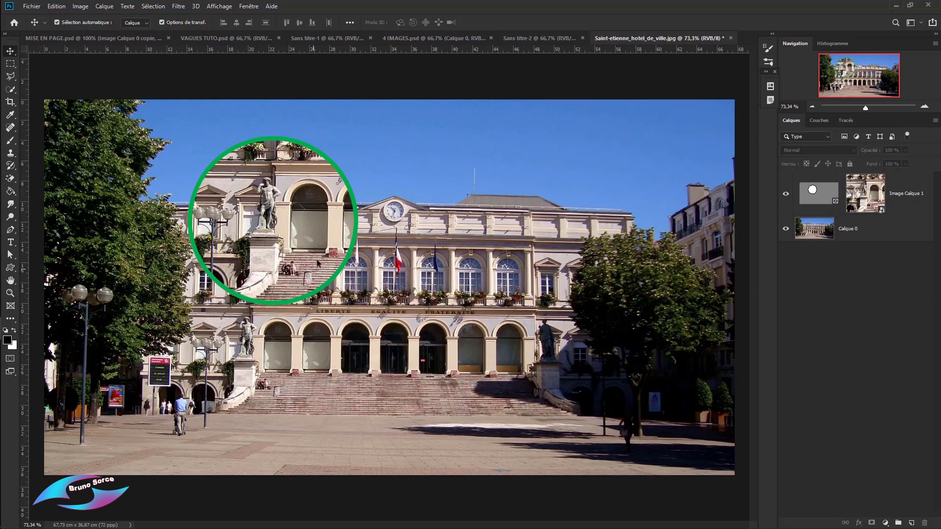
# Scale the circular frame and its image together to 68.67% and move them upward
pyautogui.click(843, 195)
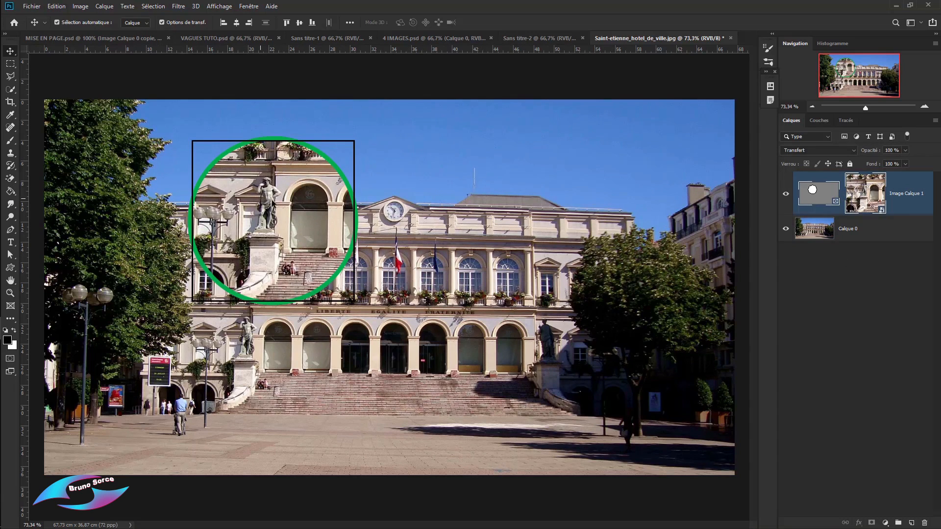
pyautogui.moveTo(293, 206)
pyautogui.mouseDown()
pyautogui.moveTo(437, 226)
pyautogui.moveTo(357, 183)
pyautogui.moveTo(301, 194)
pyautogui.mouseUp()
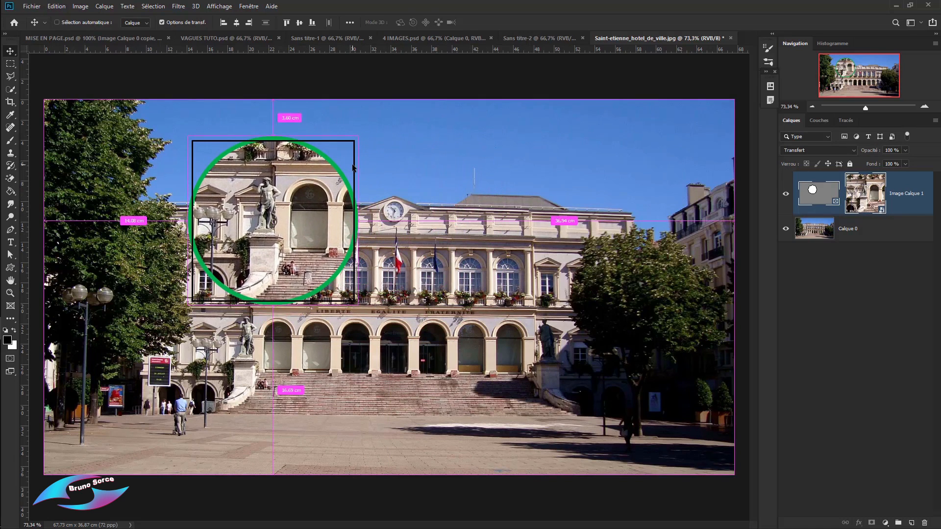
pyautogui.hotkey('ctrl', 't')
pyautogui.moveTo(357, 133); pyautogui.dragTo(304, 189)
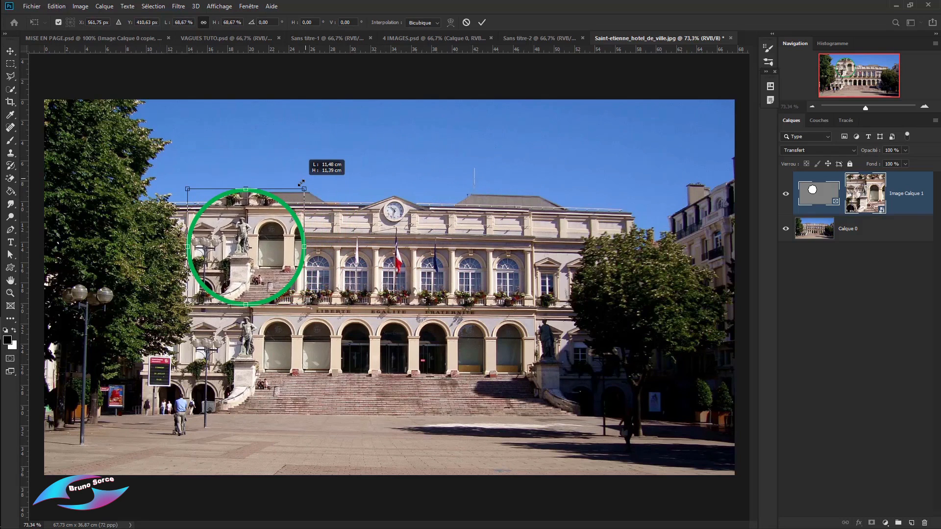
pyautogui.click(482, 22)
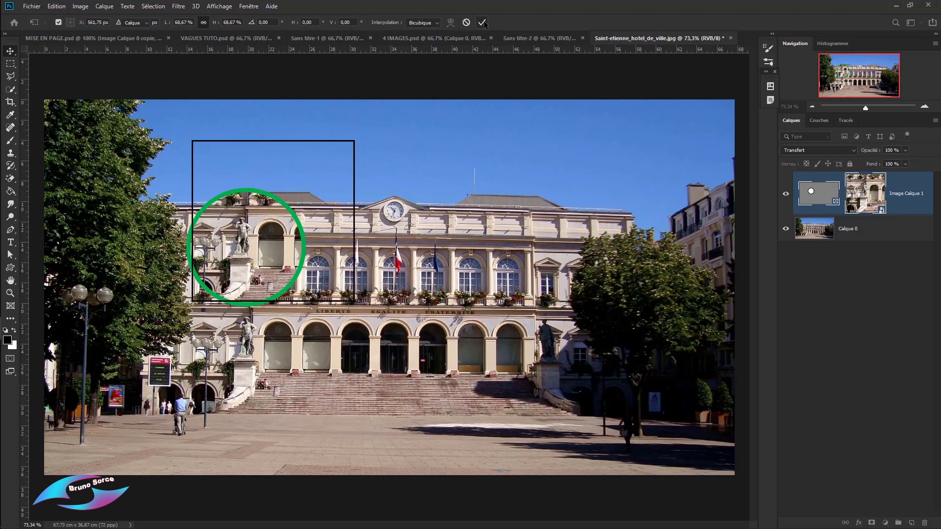
pyautogui.moveTo(273, 240); pyautogui.dragTo(289, 165)
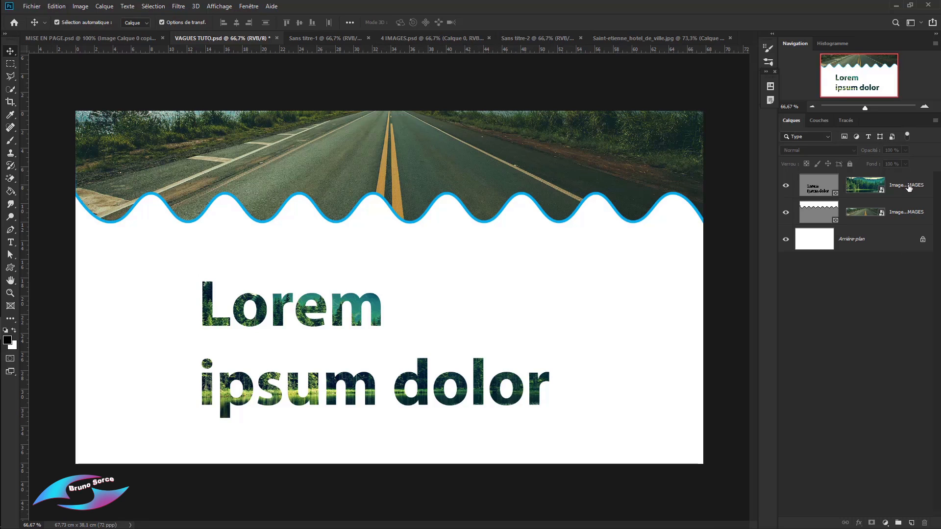
# In VAGUES TUTO.psd, delete the forest image from the "Lorem ipsum dolor" text frame, along with the frame itself
pyautogui.click(865, 187)
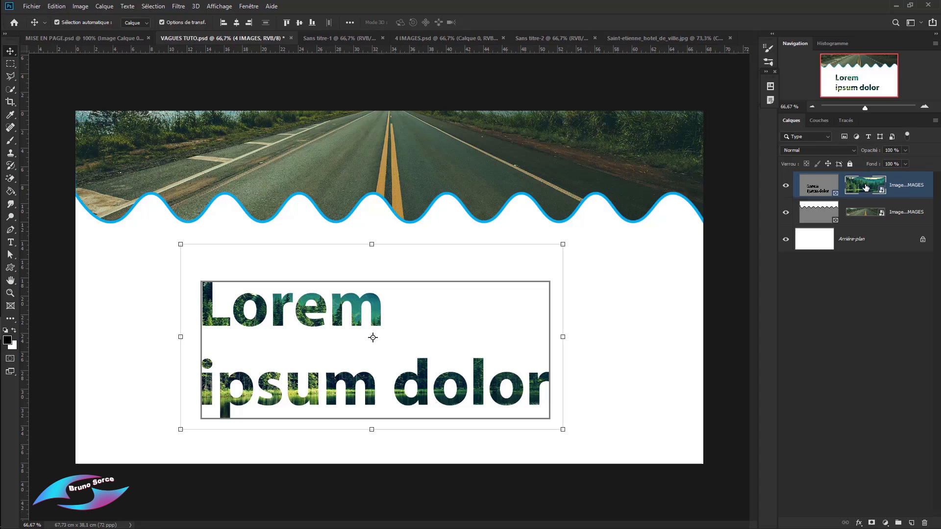
pyautogui.rightClick(865, 187)
pyautogui.press('Escape')
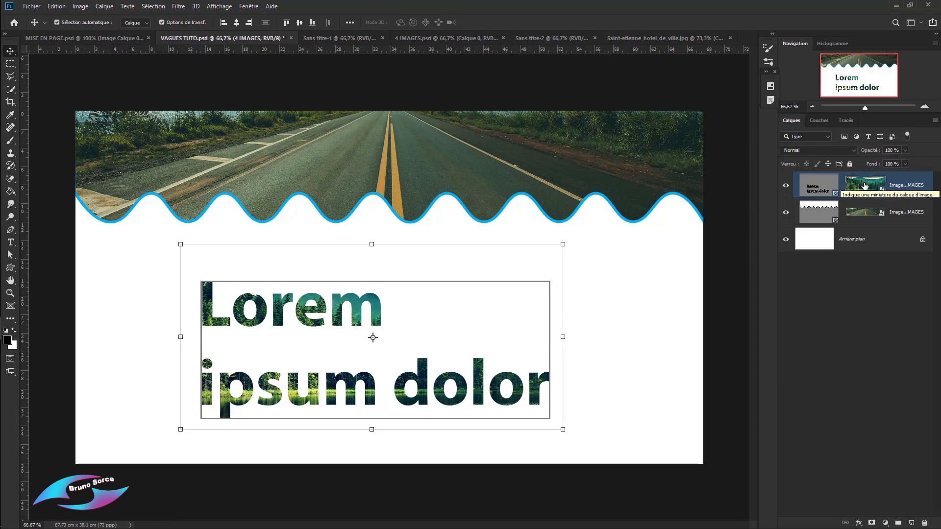
pyautogui.press('Delete')
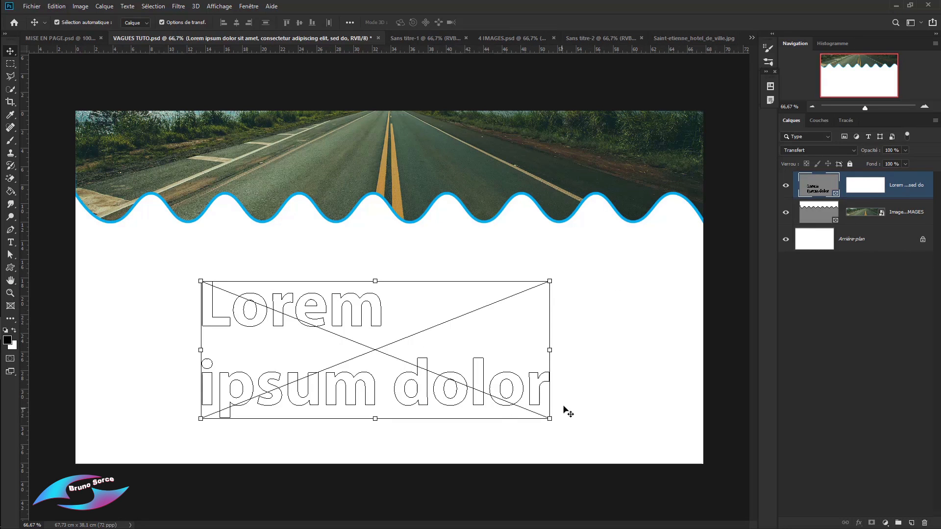
pyautogui.moveTo(917, 188); pyautogui.dragTo(924, 522)
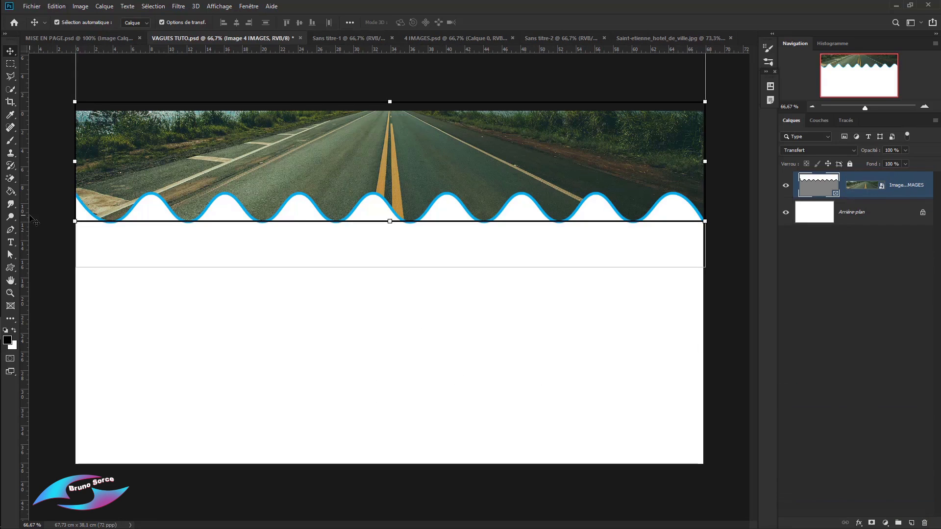
# Add a horizontal text box about 43 cm wide with the "Lorem ipsum dolor sit" placeholder text below the waves
pyautogui.rightClick(11, 242)
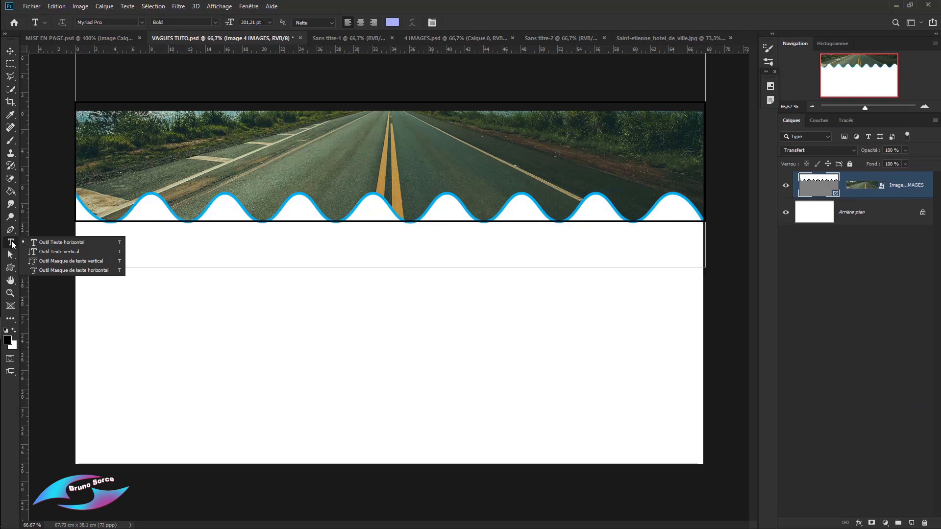
pyautogui.click(54, 243)
pyautogui.moveTo(194, 288); pyautogui.dragTo(589, 434)
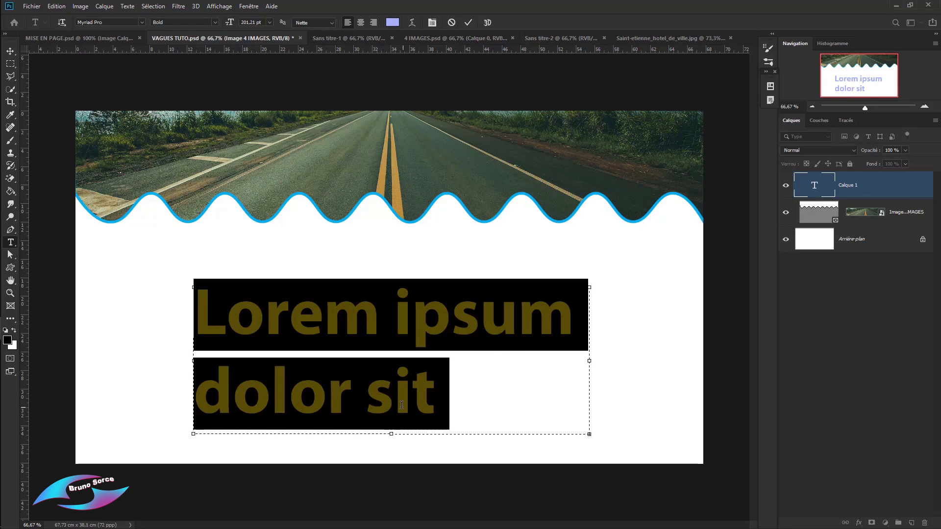
pyautogui.click(468, 22)
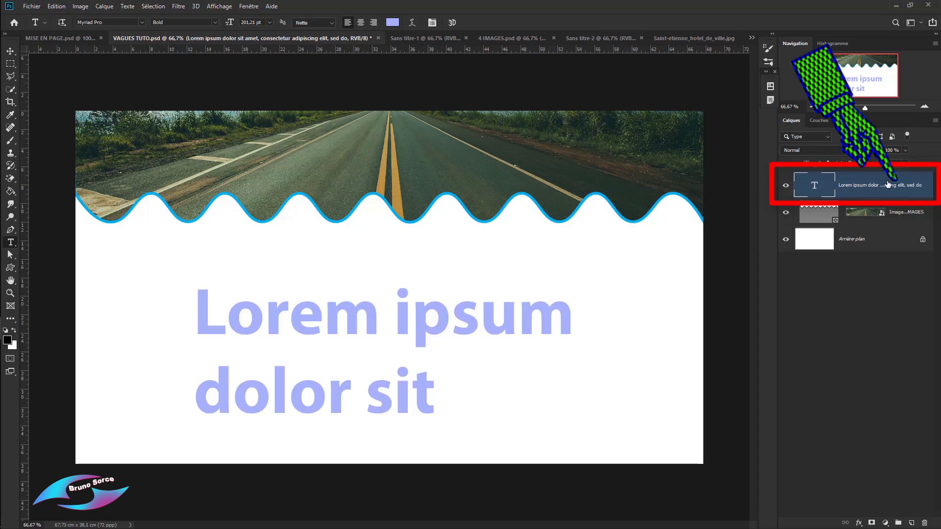
# Convert the "Lorem ipsum dolor sit" text layer into a frame, keeping the suggested name and size
pyautogui.rightClick(914, 184)
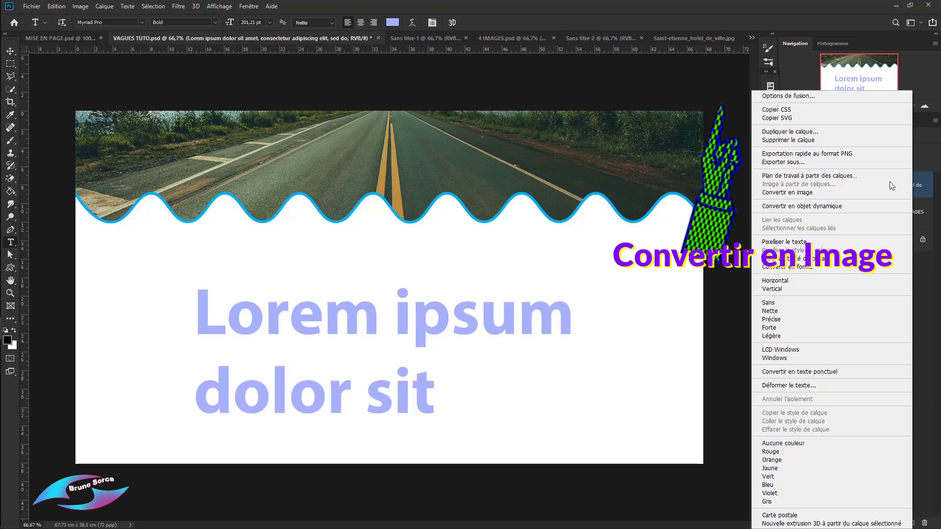
pyautogui.click(787, 194)
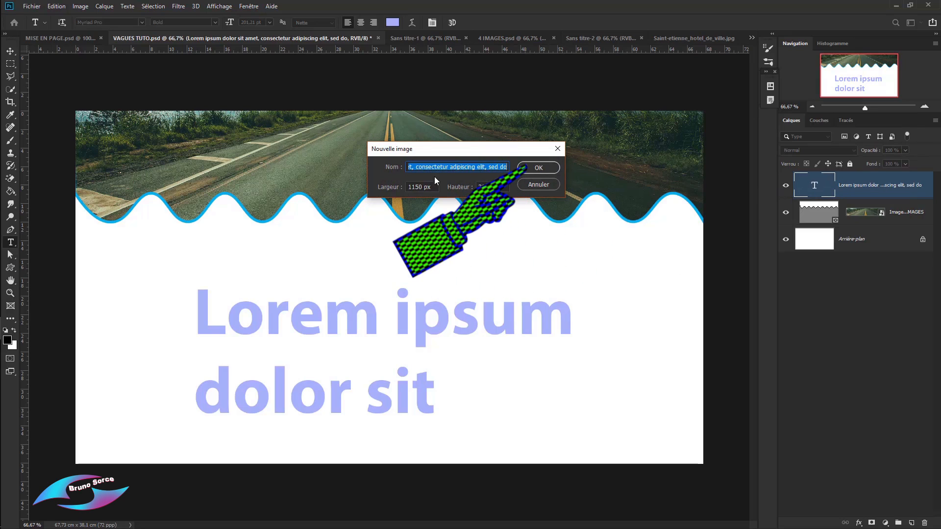
pyautogui.click(542, 167)
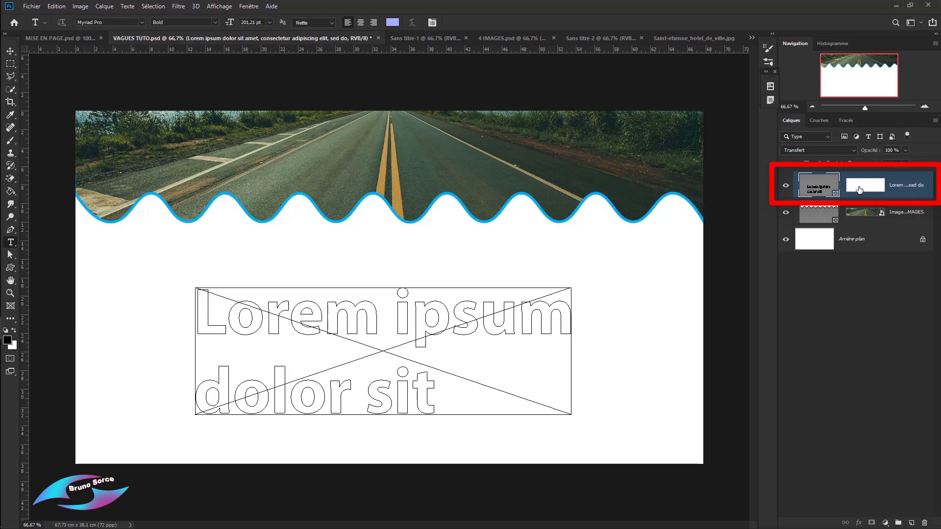
# Place the graffiti image as a linked file in the text frame and scale it to 93.61% by 89.53% so it covers all the letters
pyautogui.click(31, 8)
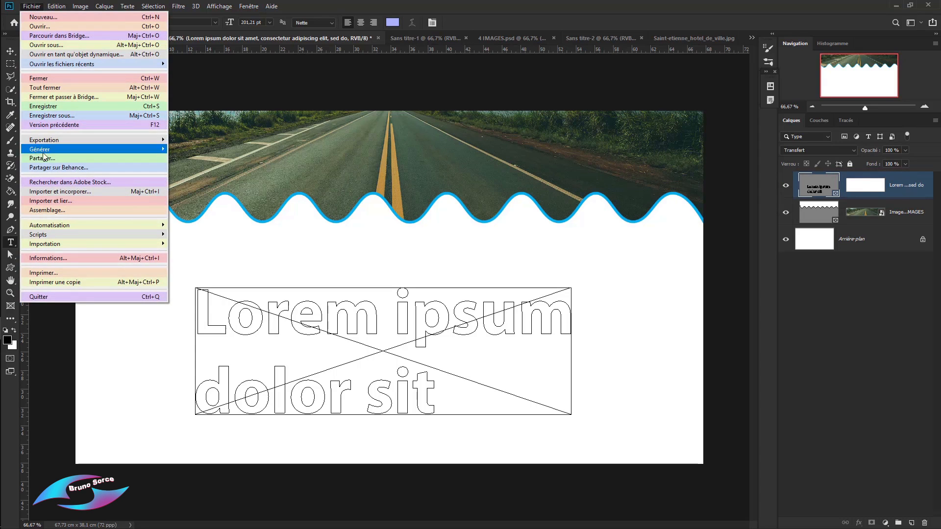
pyautogui.click(46, 201)
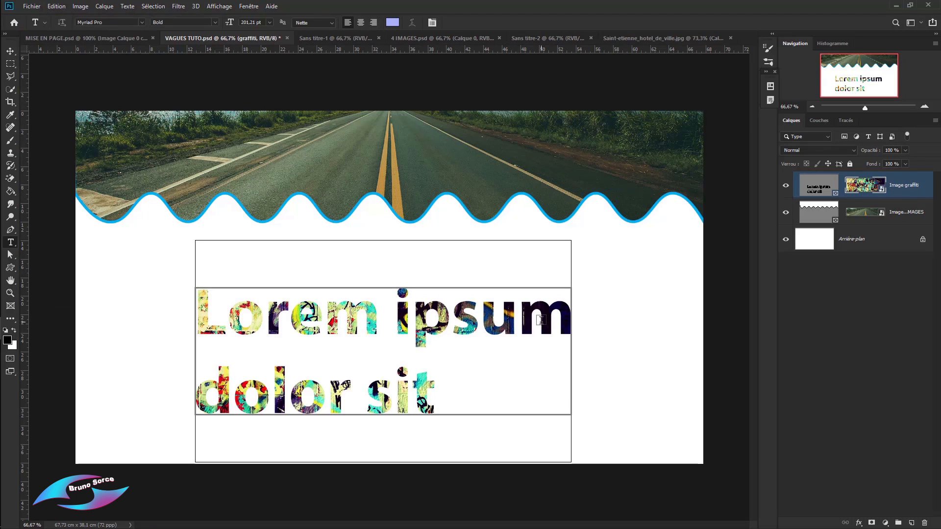
pyautogui.press('v')
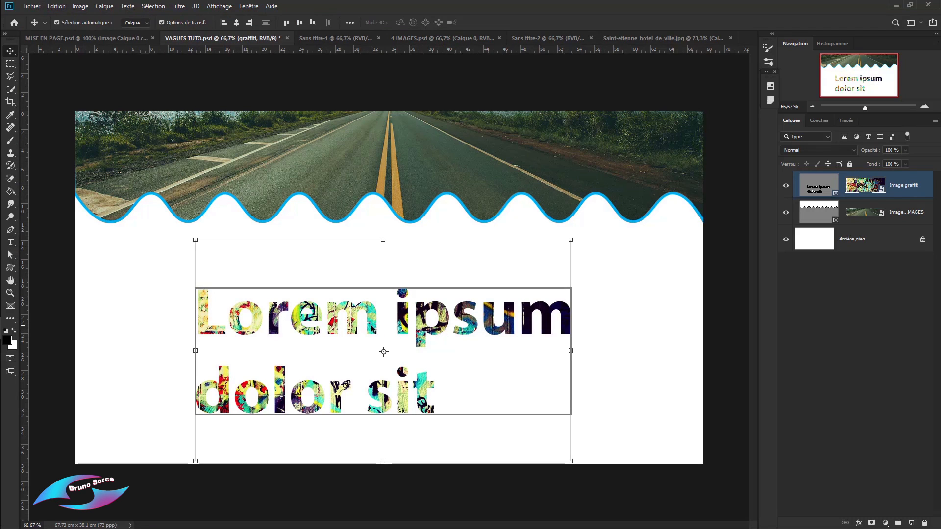
pyautogui.moveTo(366, 328)
pyautogui.mouseDown()
pyautogui.moveTo(359, 287)
pyautogui.moveTo(333, 288)
pyautogui.moveTo(371, 316)
pyautogui.moveTo(426, 315)
pyautogui.moveTo(383, 327)
pyautogui.mouseUp()
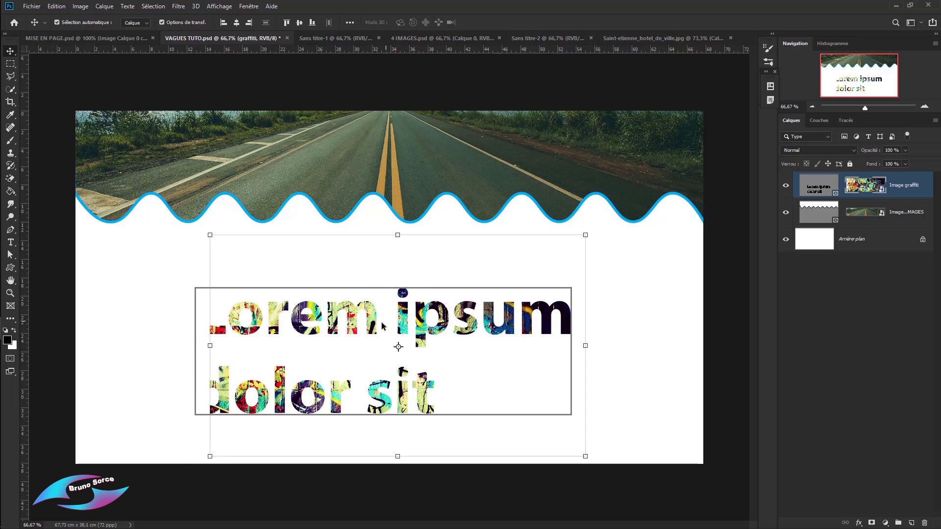
pyautogui.moveTo(210, 235); pyautogui.dragTo(146, 210)
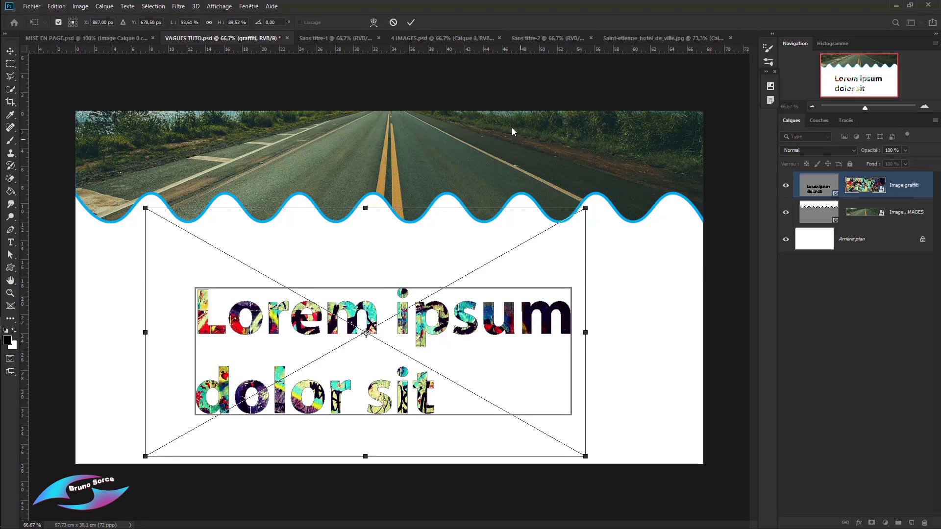
pyautogui.press('Return')
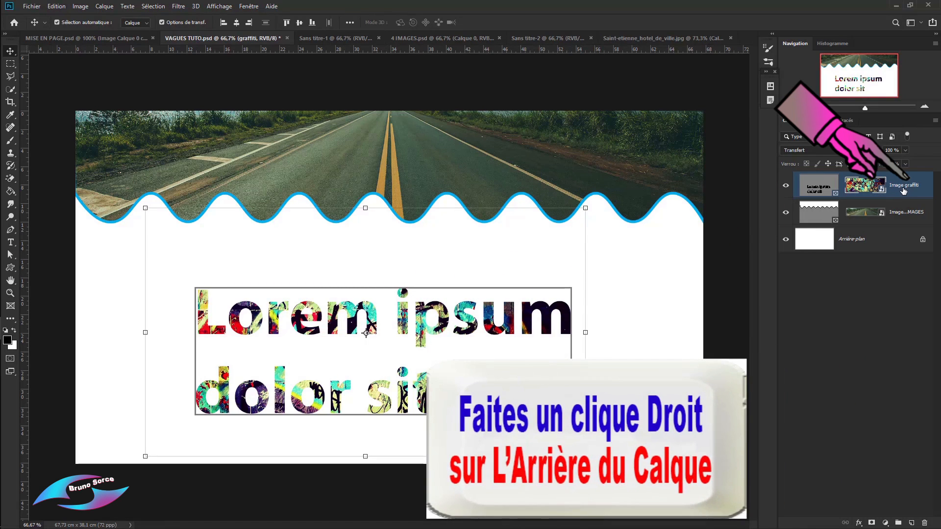
# Convert the graffiti-filled text frame into a smart object
pyautogui.rightClick(903, 191)
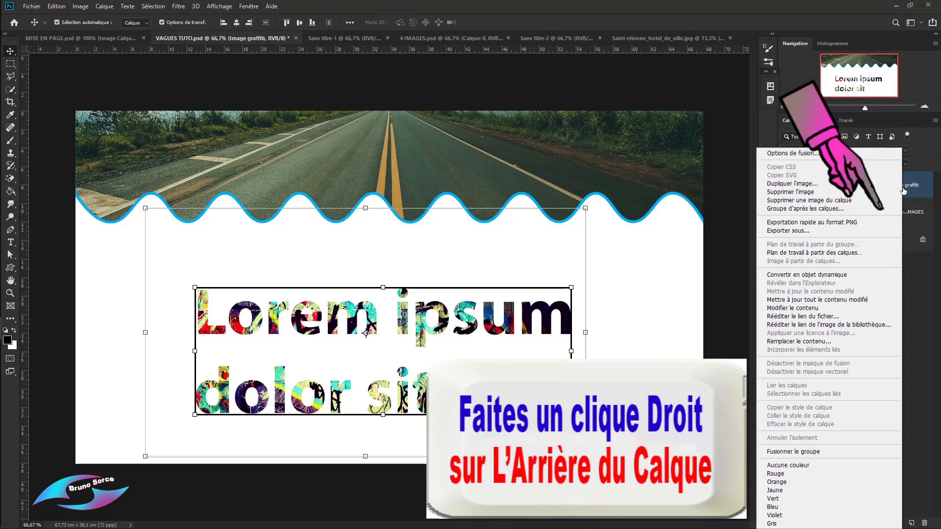
pyautogui.click(812, 276)
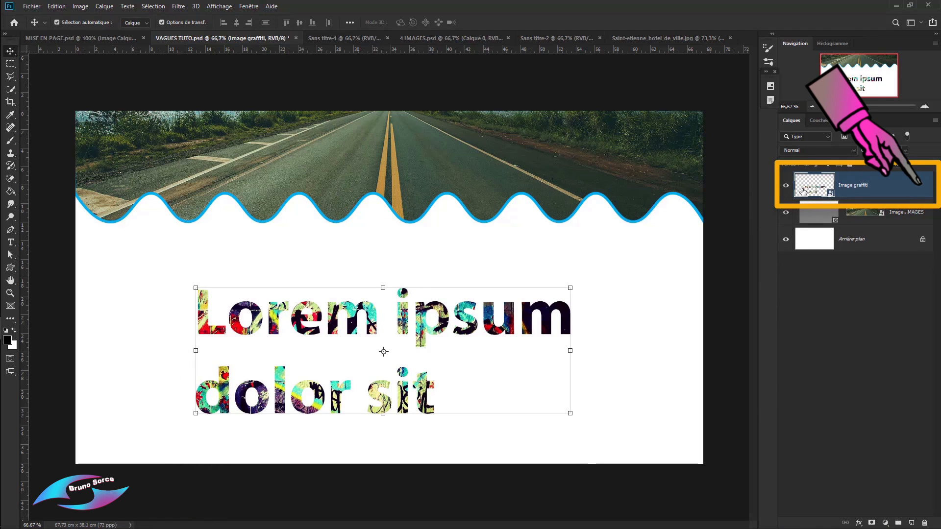
# Try a blue drop shadow on the graffiti text with a 140° angle, 7 px distance, 9% spread and 13 px size
pyautogui.rightClick(905, 186)
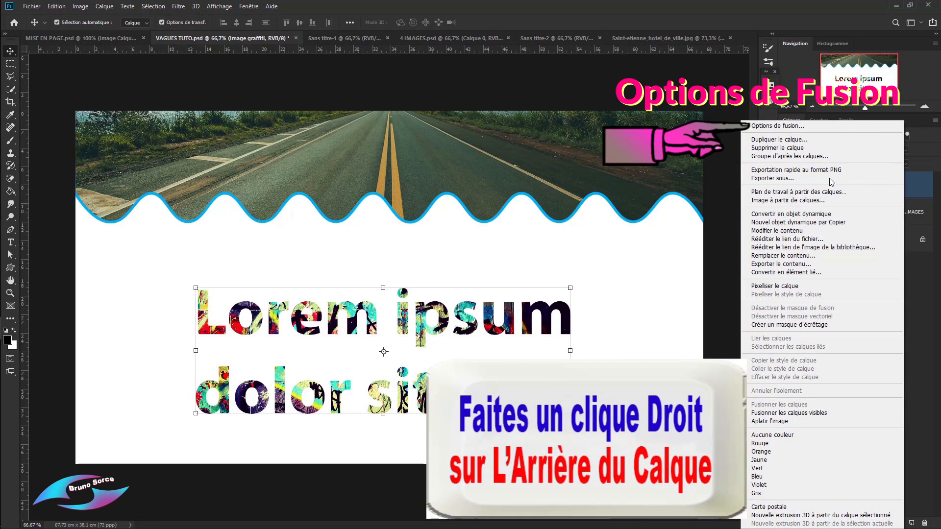
pyautogui.click(765, 128)
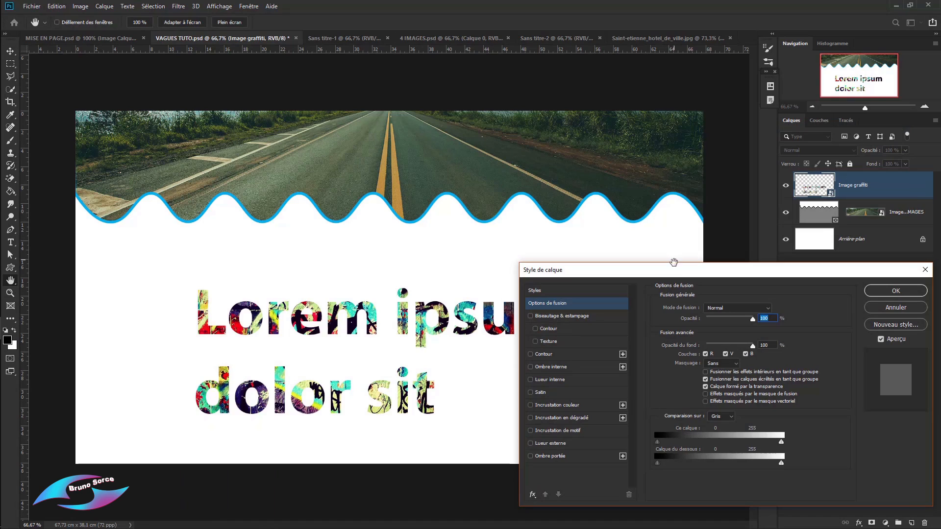
pyautogui.moveTo(676, 269); pyautogui.dragTo(571, 59)
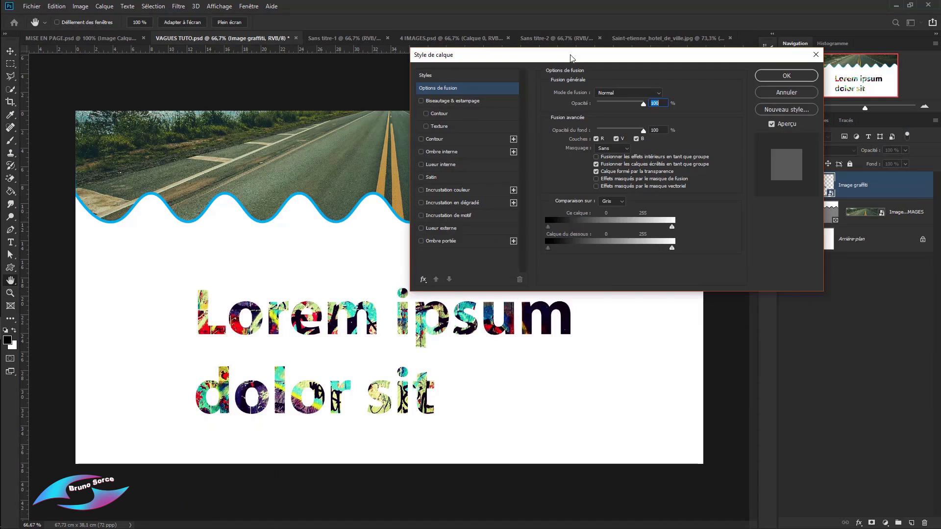
pyautogui.click(446, 242)
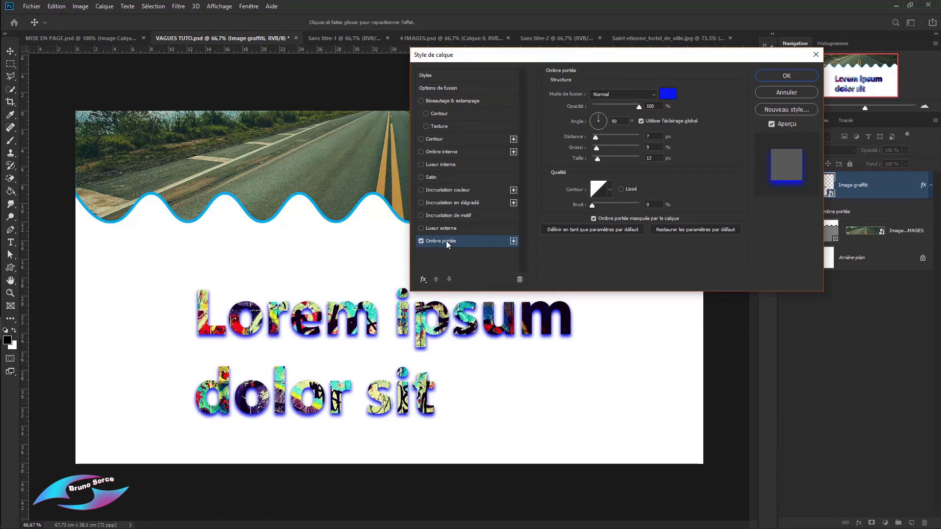
pyautogui.moveTo(598, 158); pyautogui.dragTo(596, 159)
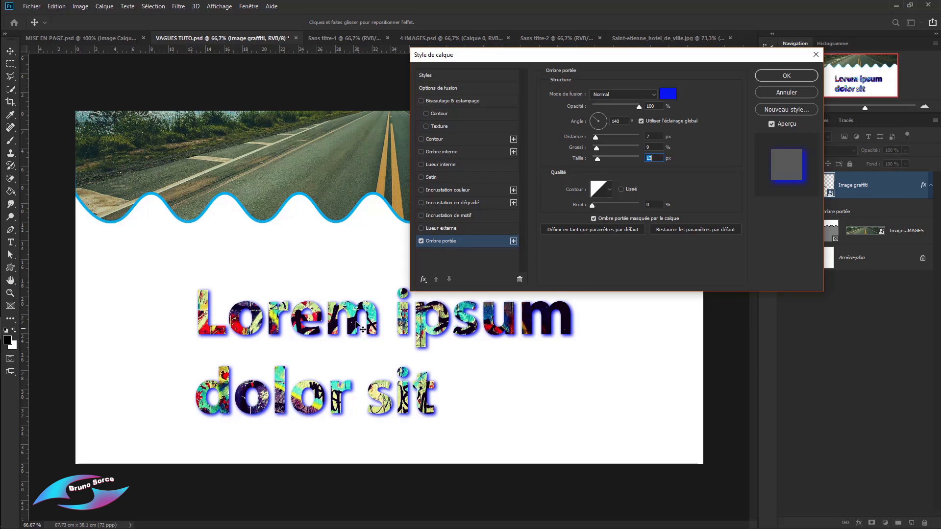
# Try a rough grey pattern overlay on the graffiti text and discard all the layer style changes
pyautogui.click(457, 215)
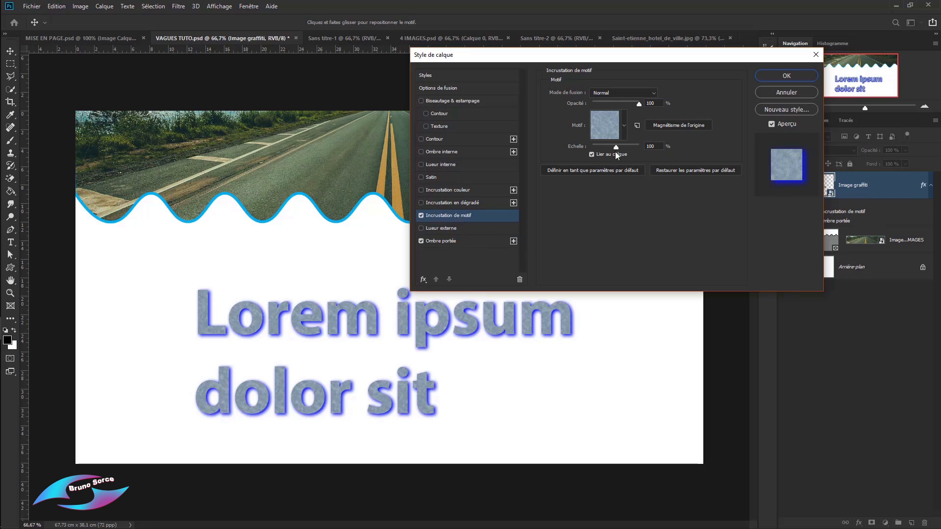
pyautogui.click(604, 129)
pyautogui.click(627, 156)
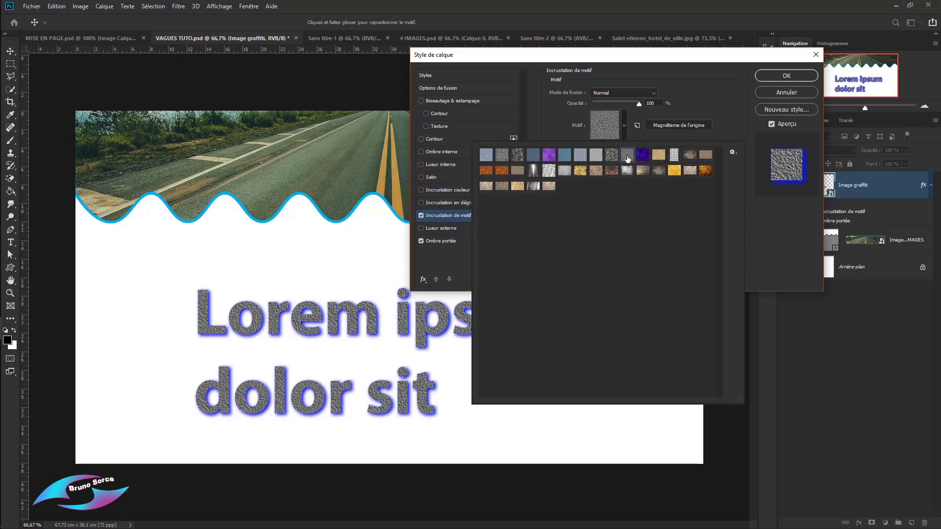
pyautogui.click(373, 318)
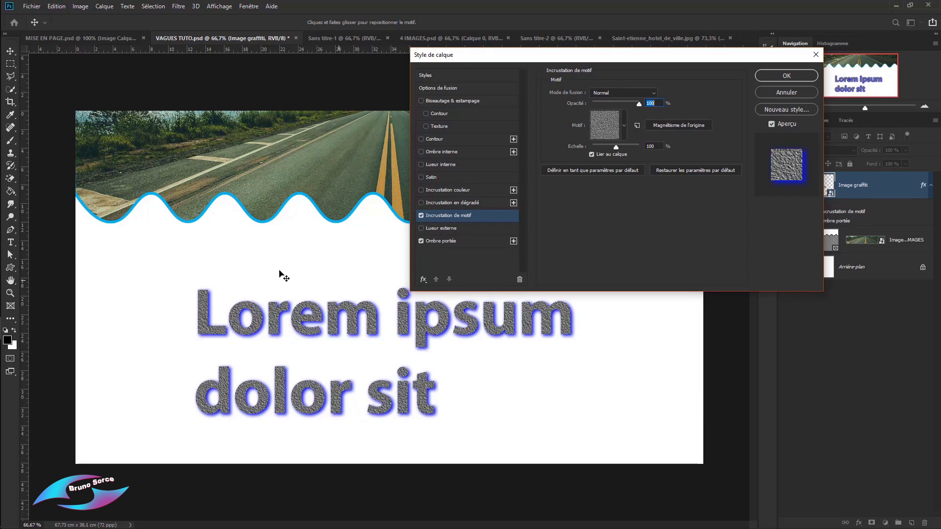
pyautogui.moveTo(283, 277); pyautogui.dragTo(414, 357)
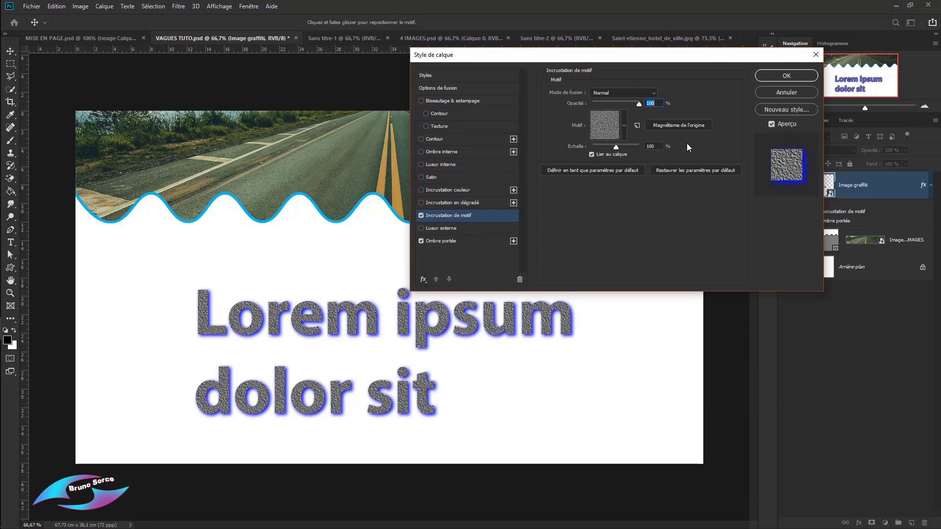
pyautogui.click(782, 92)
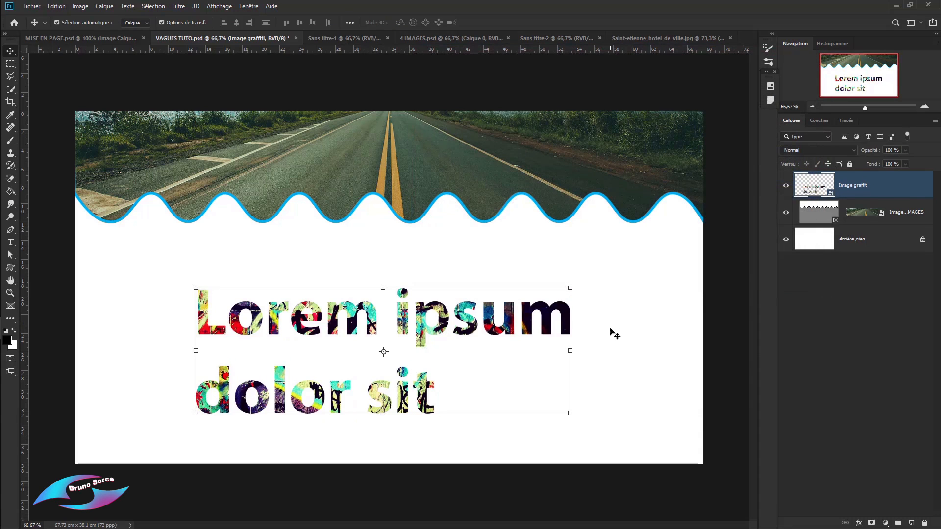
# Delete the graffiti text layer and remove the road image from the wave frame
pyautogui.moveTo(886, 187); pyautogui.dragTo(924, 523)
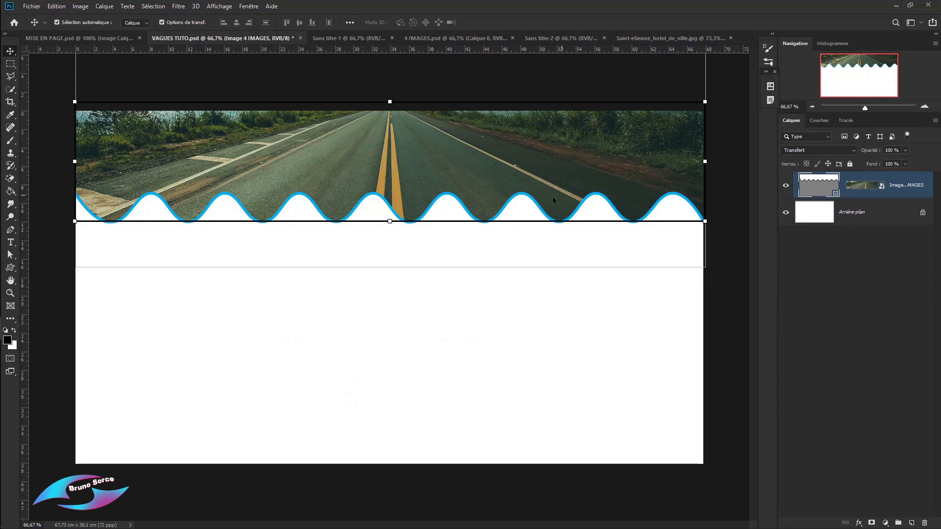
pyautogui.click(859, 190)
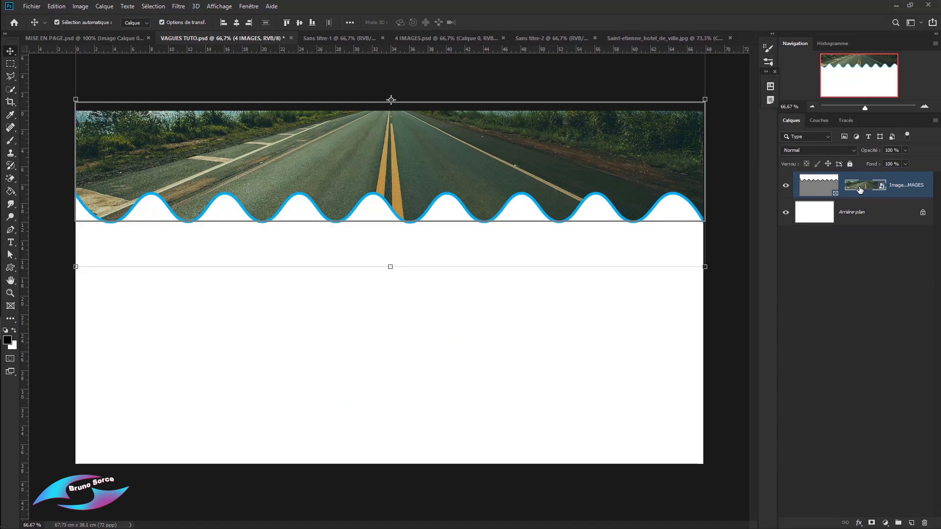
pyautogui.press('Delete')
# Remove the blue stroke from the empty wave frame and delete the frame, leaving only the background
pyautogui.doubleClick(816, 190)
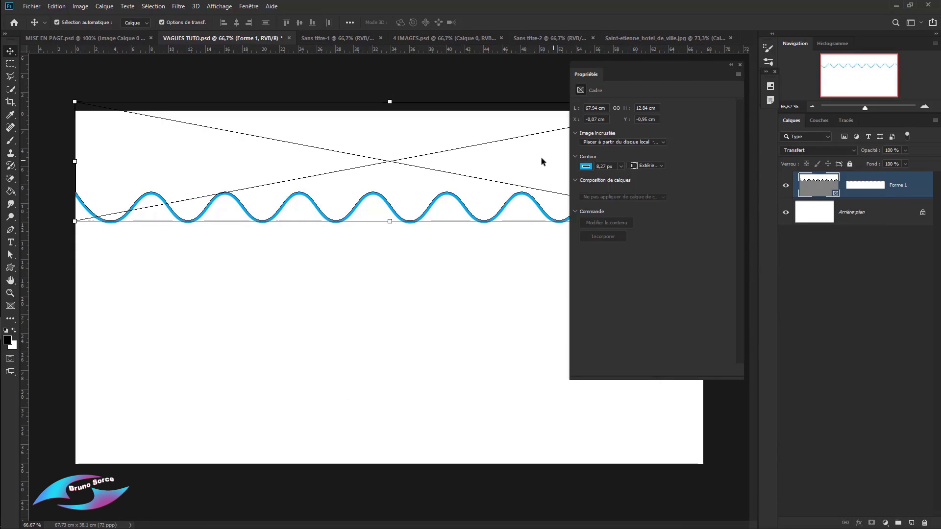
pyautogui.click(589, 168)
pyautogui.click(587, 185)
pyautogui.click(740, 65)
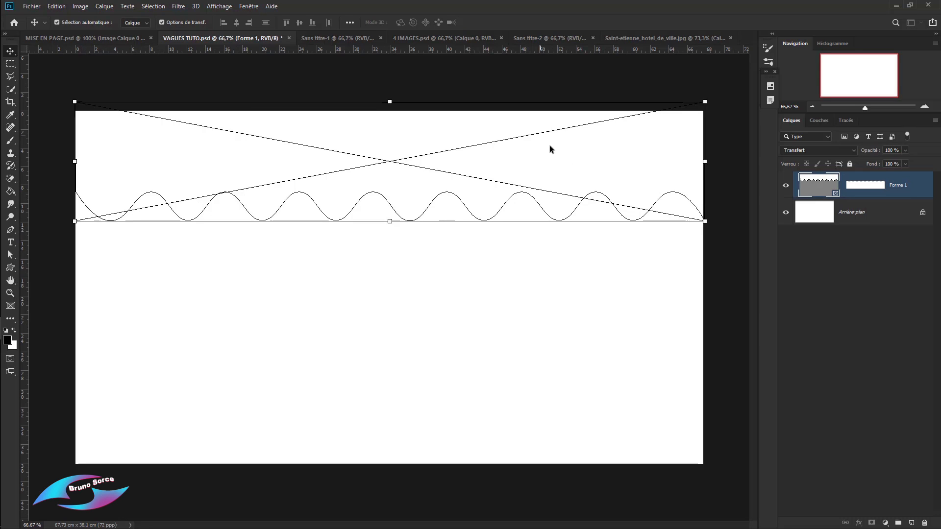
pyautogui.press('Delete')
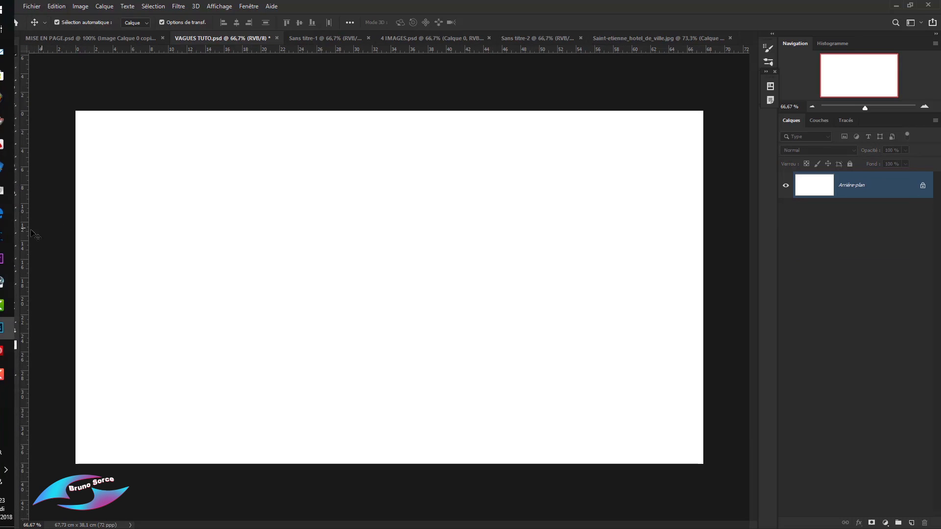
# Set up the Pen tool in Shape mode with a red fill, checking its fill and stroke options
pyautogui.click(8, 233)
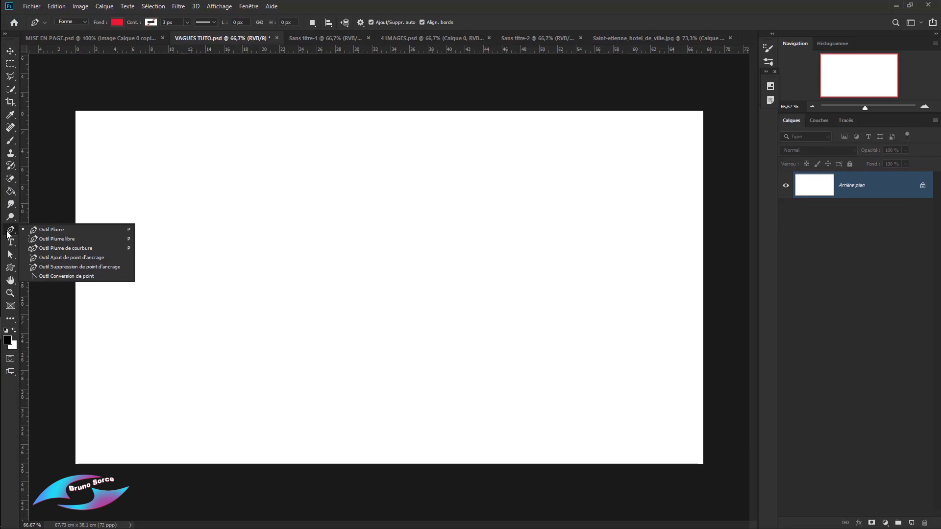
pyautogui.click(43, 229)
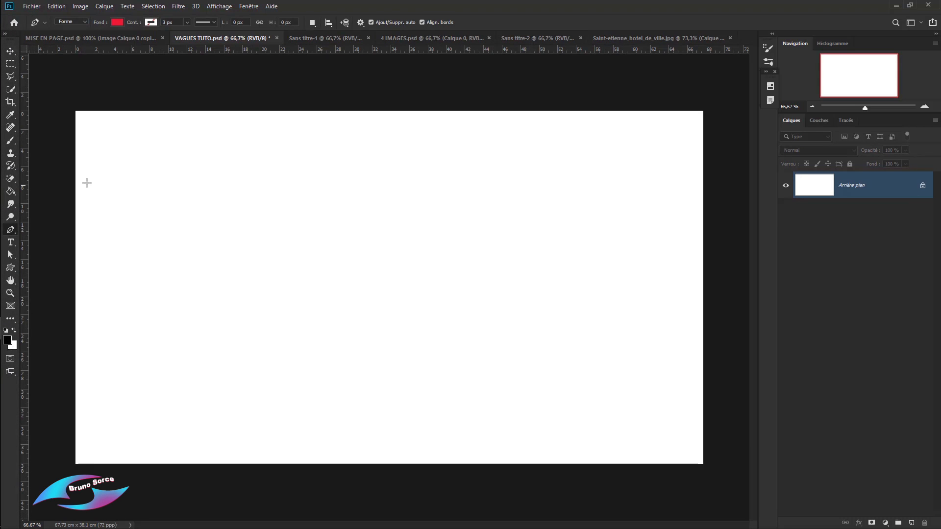
pyautogui.click(79, 22)
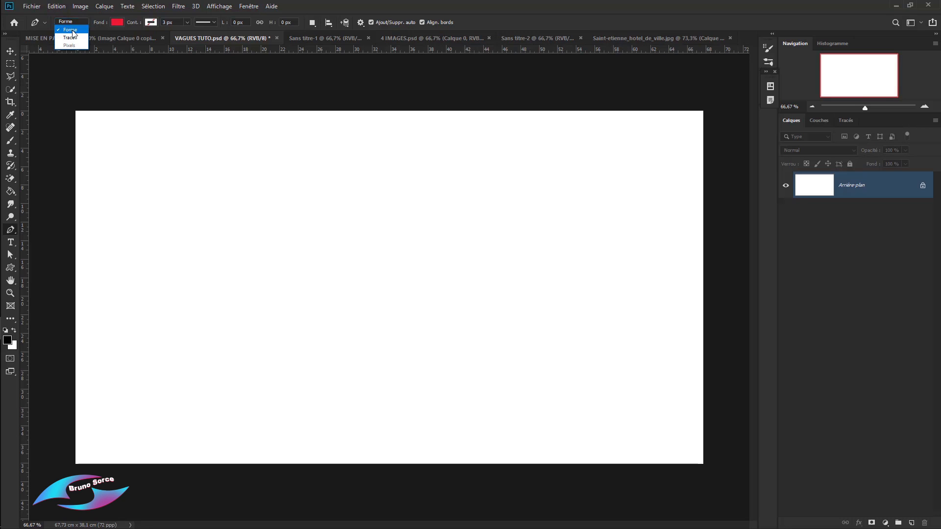
pyautogui.click(116, 21)
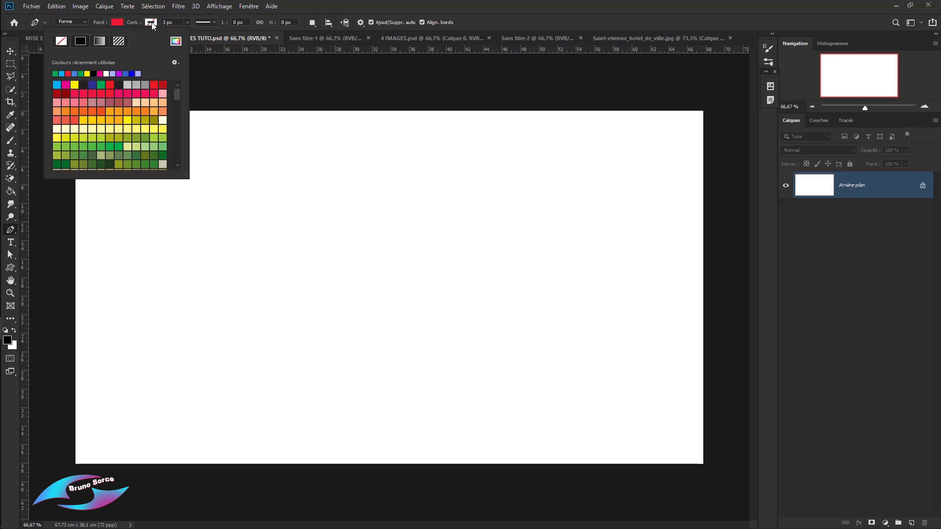
pyautogui.click(152, 22)
pyautogui.click(96, 42)
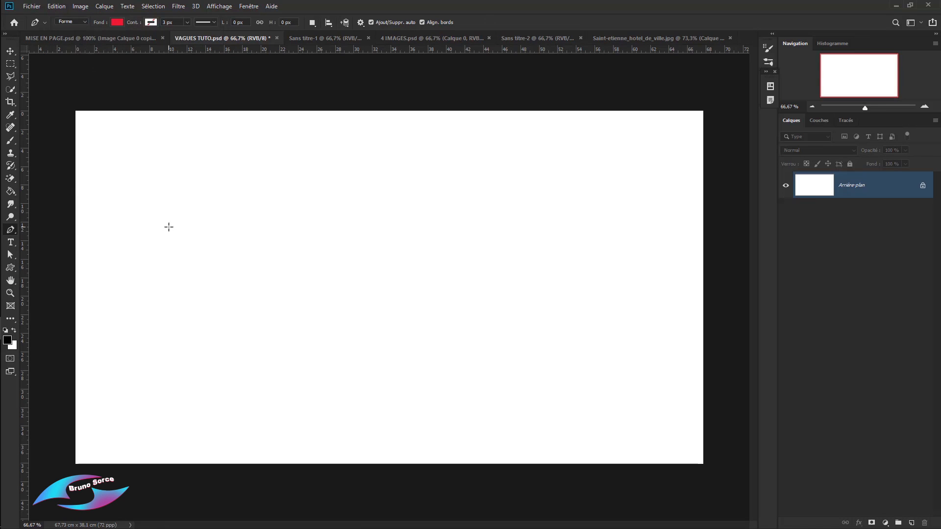
# Draw a wavy edge with the Pen tool across the full width of the canvas's upper part, using curved anchor points
pyautogui.click(72, 203)
pyautogui.moveTo(164, 208); pyautogui.dragTo(220, 237)
pyautogui.click(300, 205)
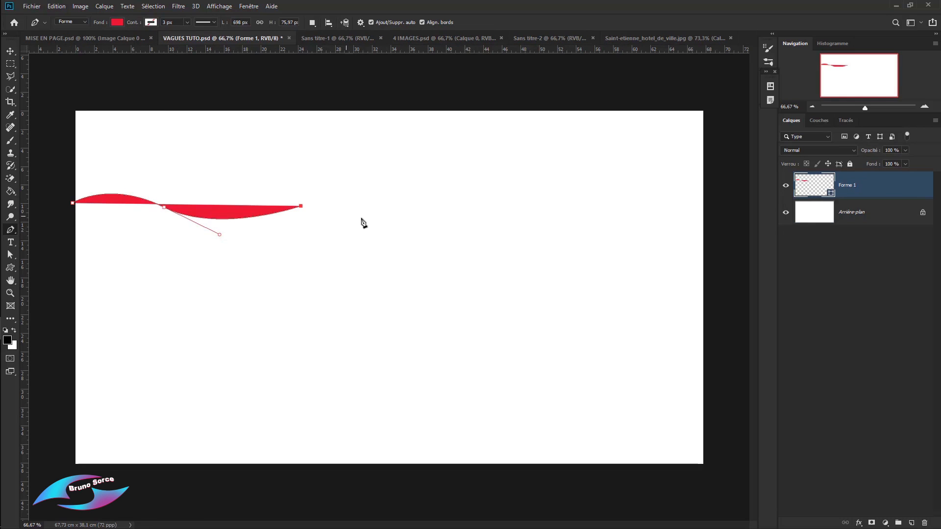
pyautogui.moveTo(419, 217); pyautogui.dragTo(455, 247)
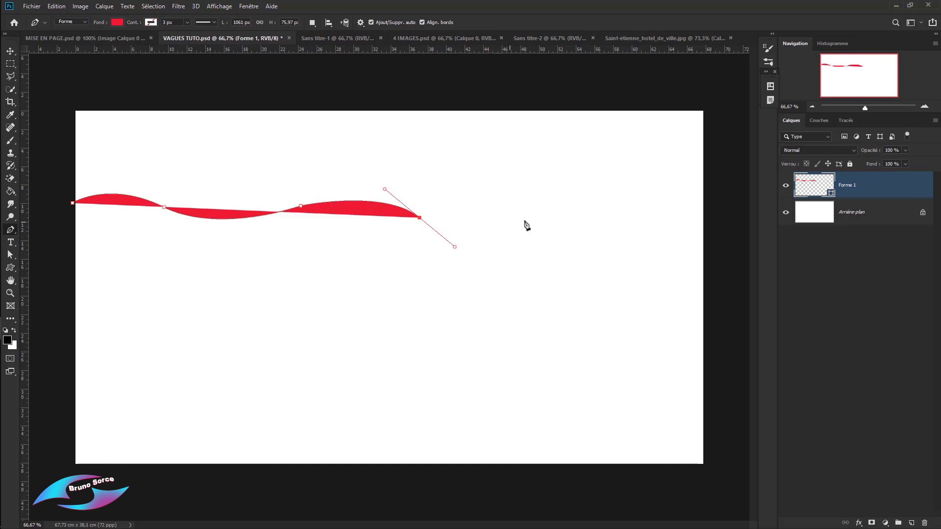
pyautogui.click(539, 211)
pyautogui.moveTo(541, 215); pyautogui.dragTo(552, 203)
pyautogui.moveTo(643, 221); pyautogui.dragTo(680, 239)
pyautogui.click(706, 207)
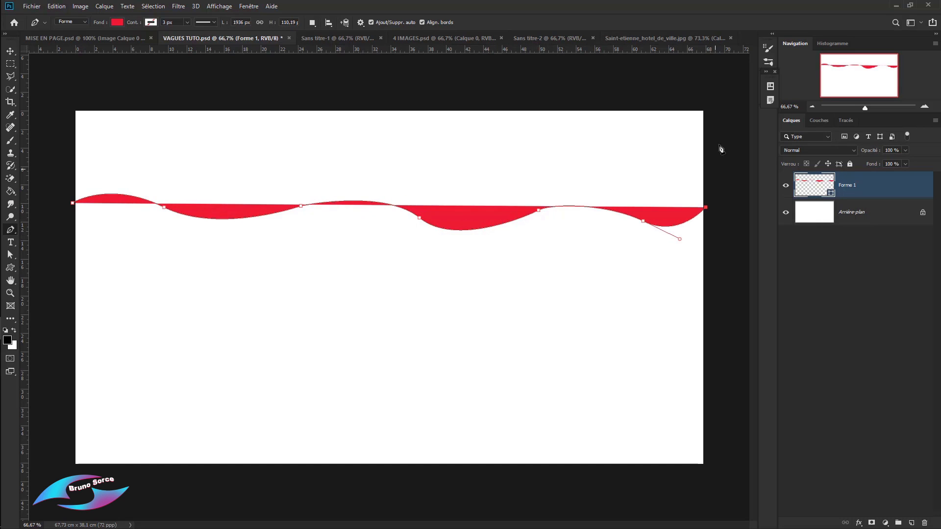
# Close the wave path around the area above it, placing the outer corner points beyond the canvas edges
pyautogui.click(710, 95)
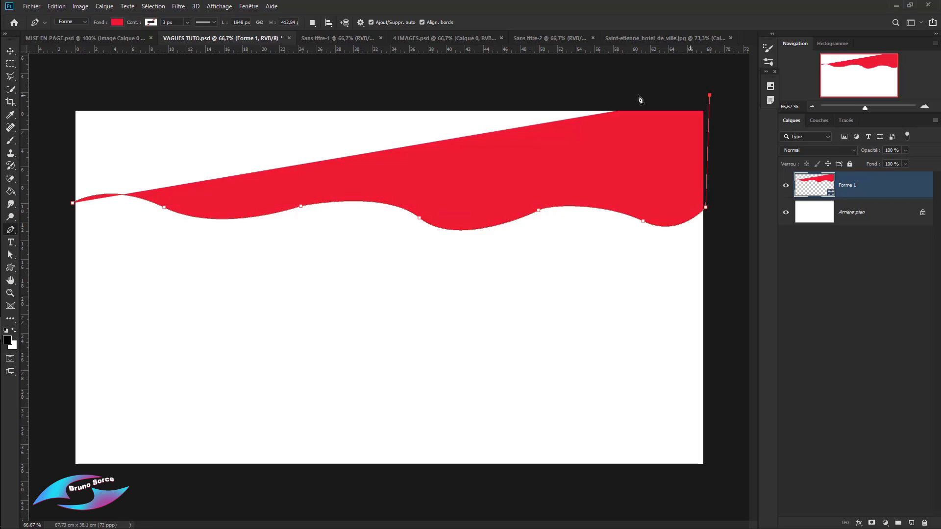
pyautogui.click(61, 77)
pyautogui.click(57, 200)
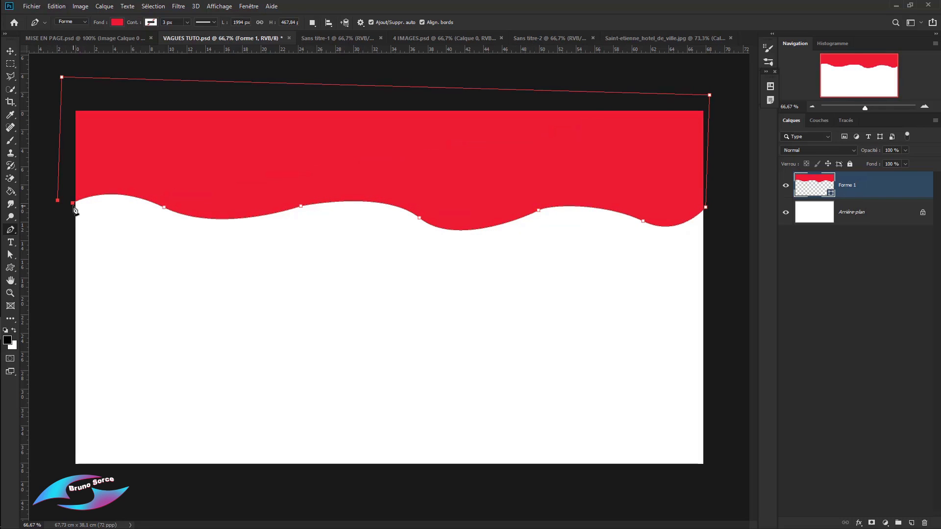
pyautogui.click(73, 204)
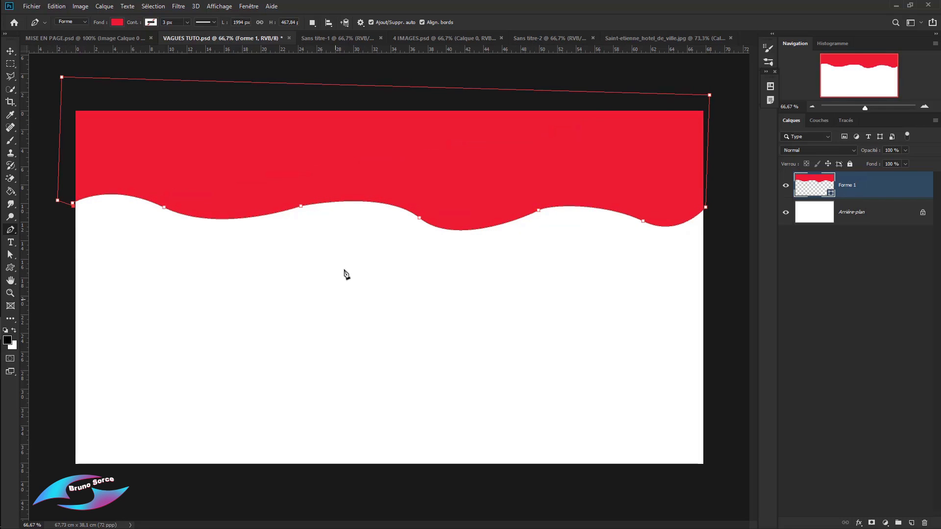
# Convert the red Forme 1 wave shape layer into a frame, accepting its name and the 1994 x 468 px size
pyautogui.rightClick(391, 173)
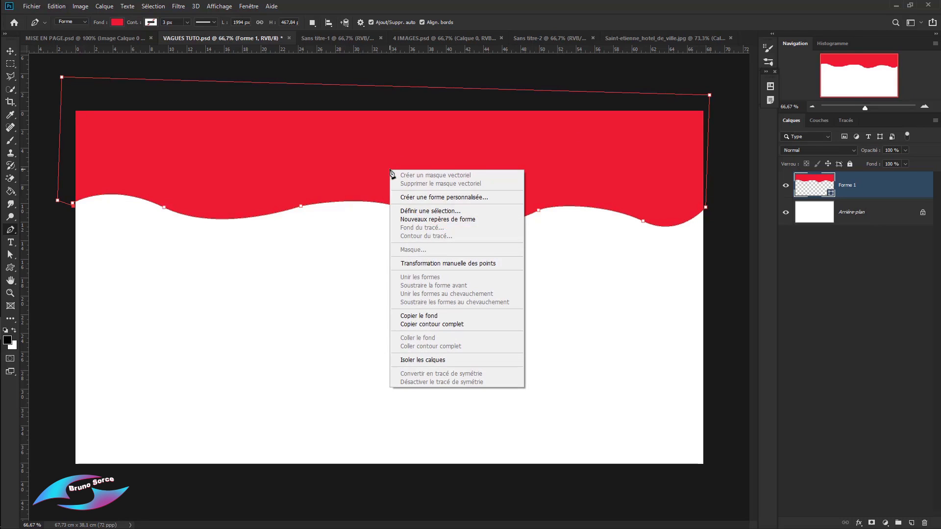
pyautogui.click(554, 23)
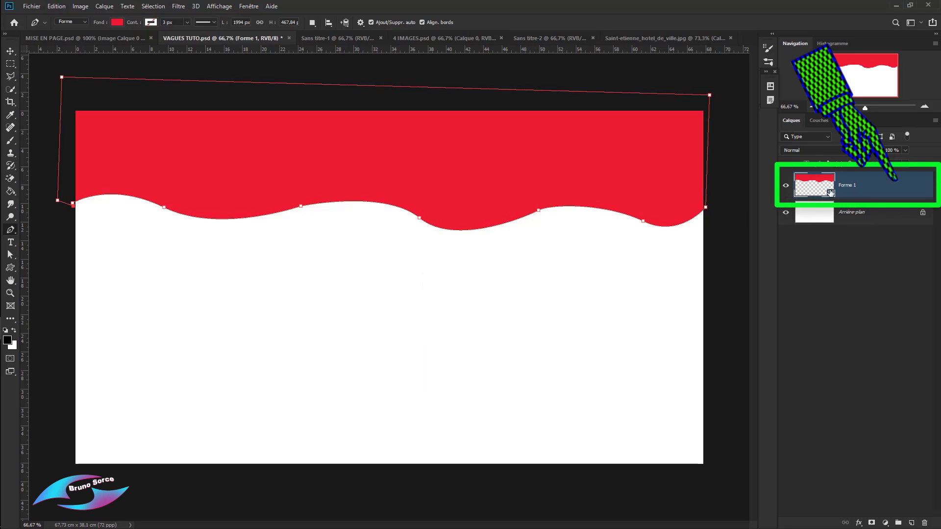
pyautogui.rightClick(897, 189)
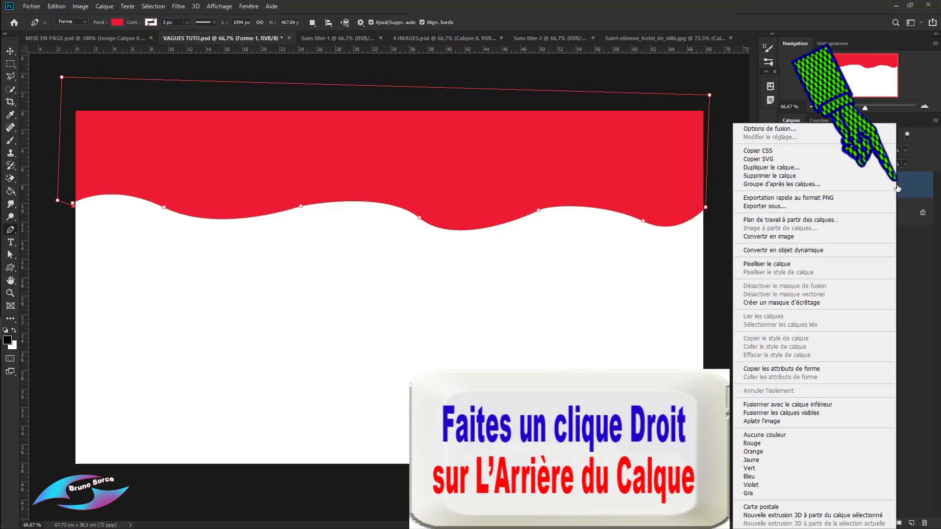
pyautogui.click(748, 240)
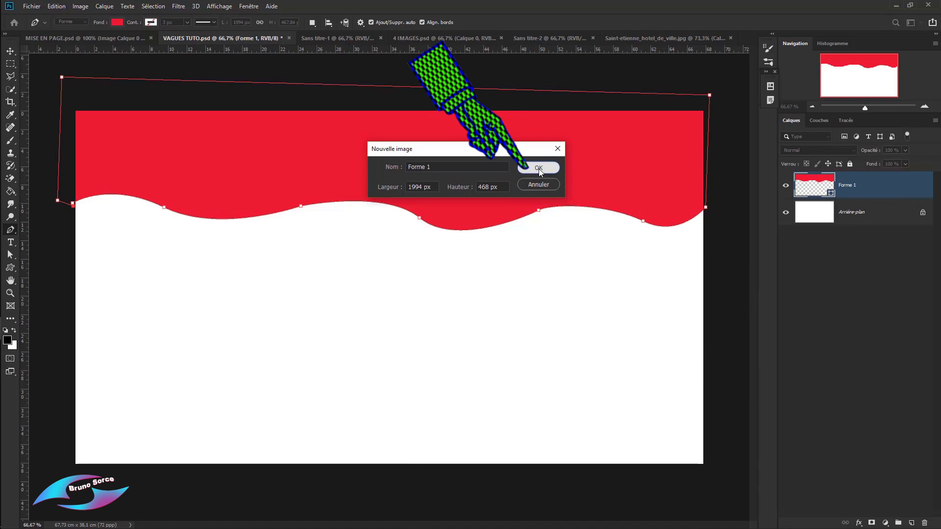
pyautogui.click(539, 168)
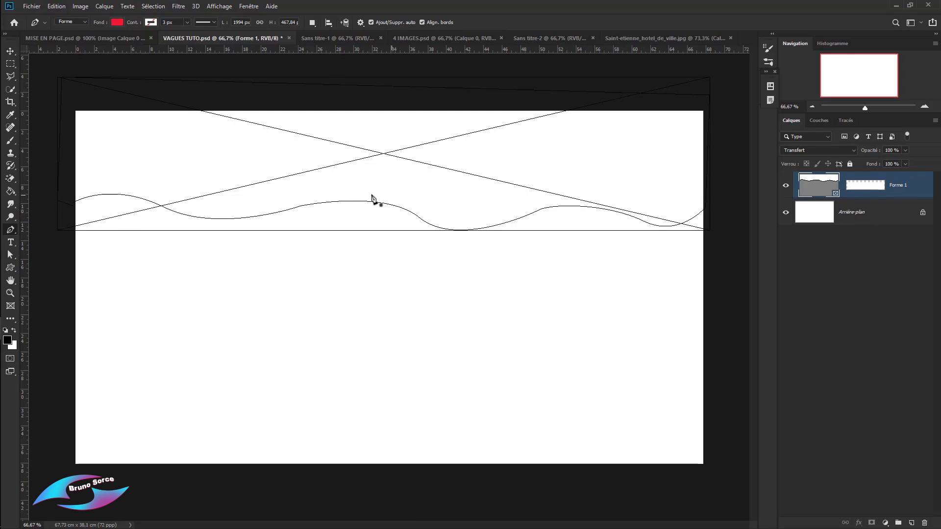
# Embed the 001499-froidure-et-brume-riveraine-au-petit-matin image in the wave frame and enlarge it to about 143% by 140% to fill the frame
pyautogui.click(31, 8)
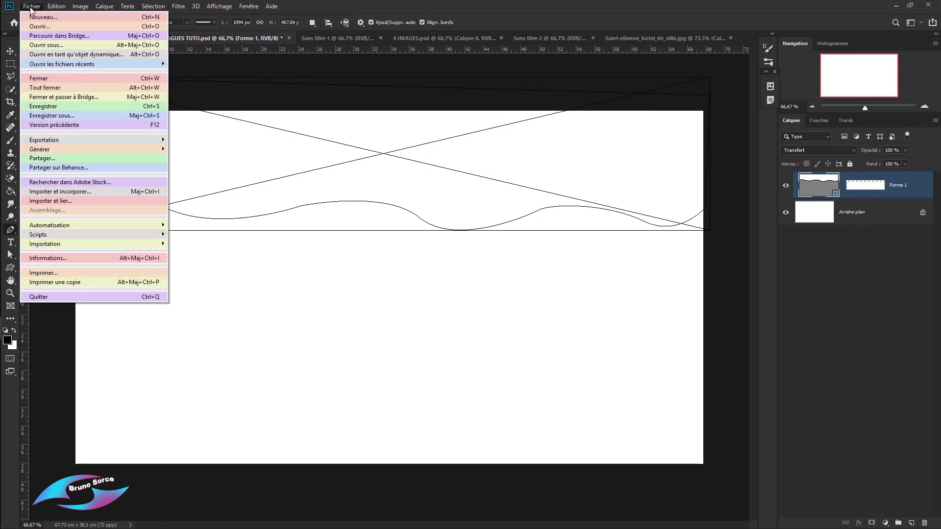
pyautogui.click(36, 195)
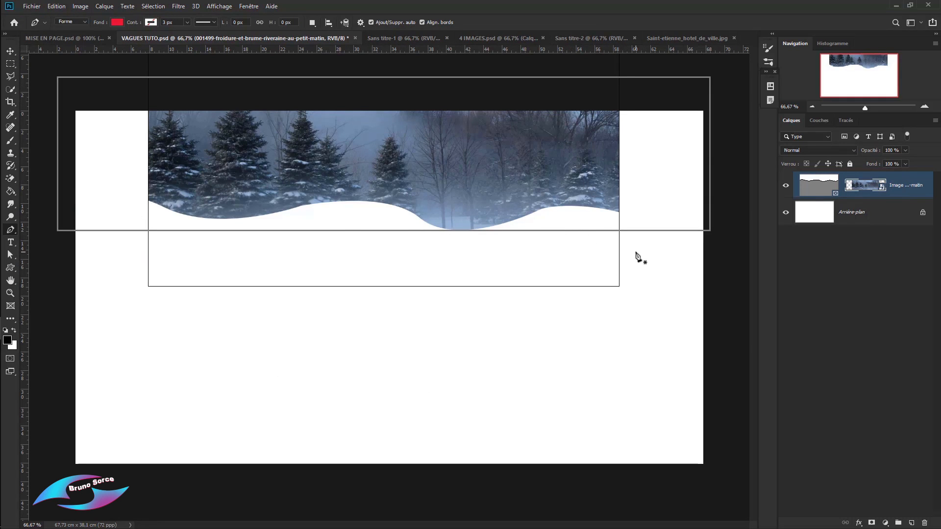
pyautogui.press('v')
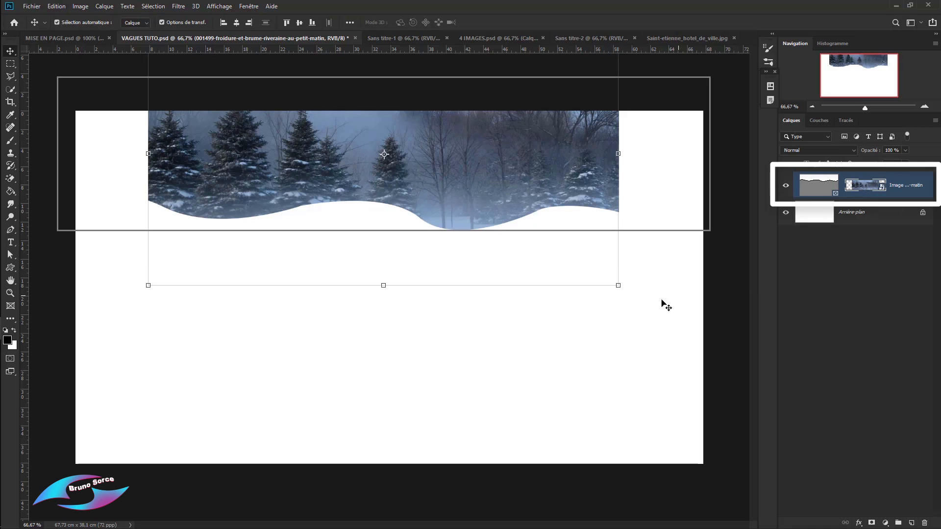
pyautogui.moveTo(618, 285); pyautogui.dragTo(719, 358)
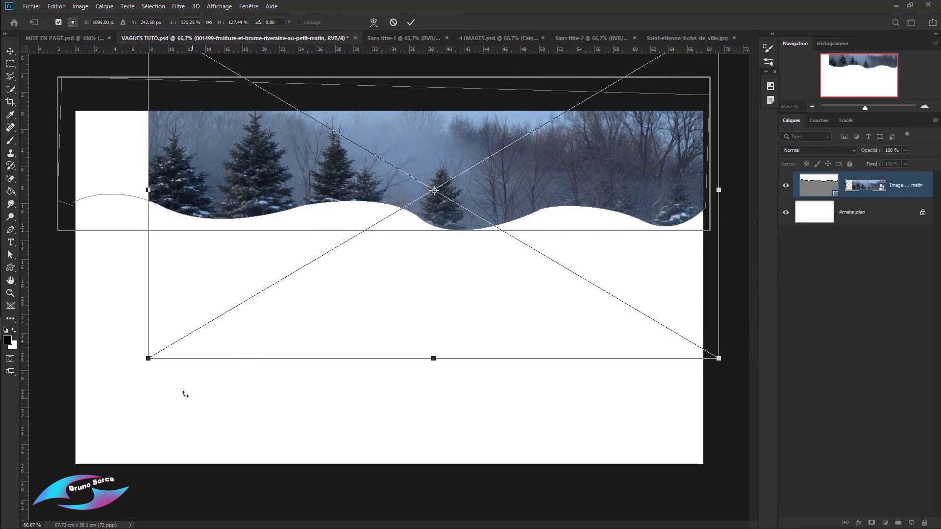
pyautogui.moveTo(148, 359); pyautogui.dragTo(43, 392)
pyautogui.moveTo(411, 151); pyautogui.dragTo(403, 116)
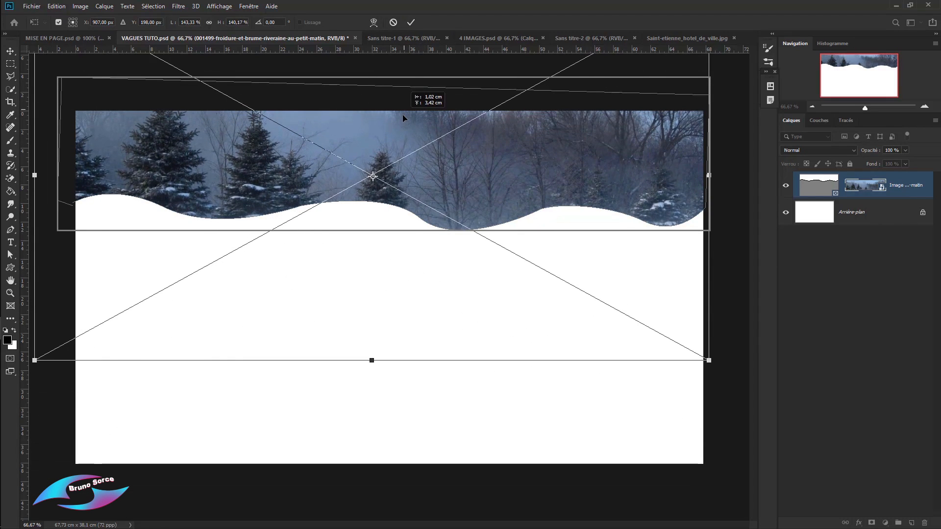
pyautogui.click(410, 22)
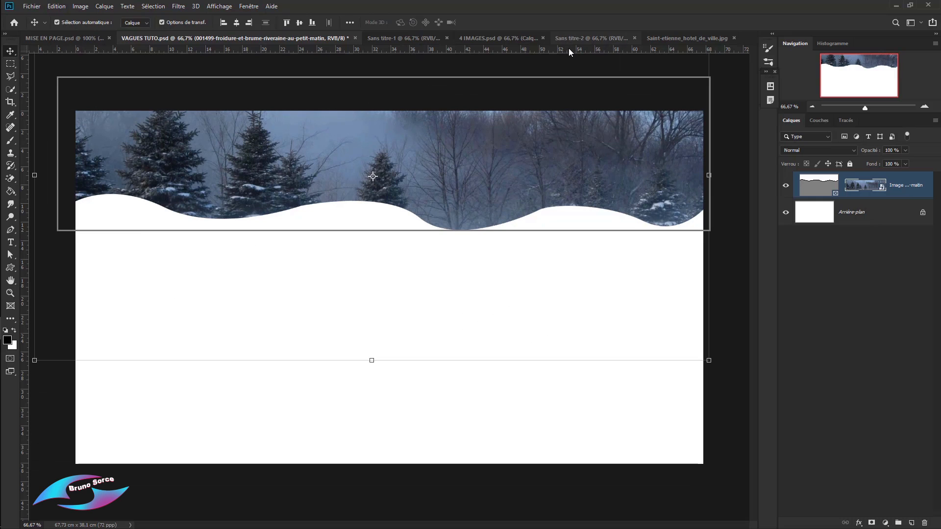
pyautogui.click(729, 308)
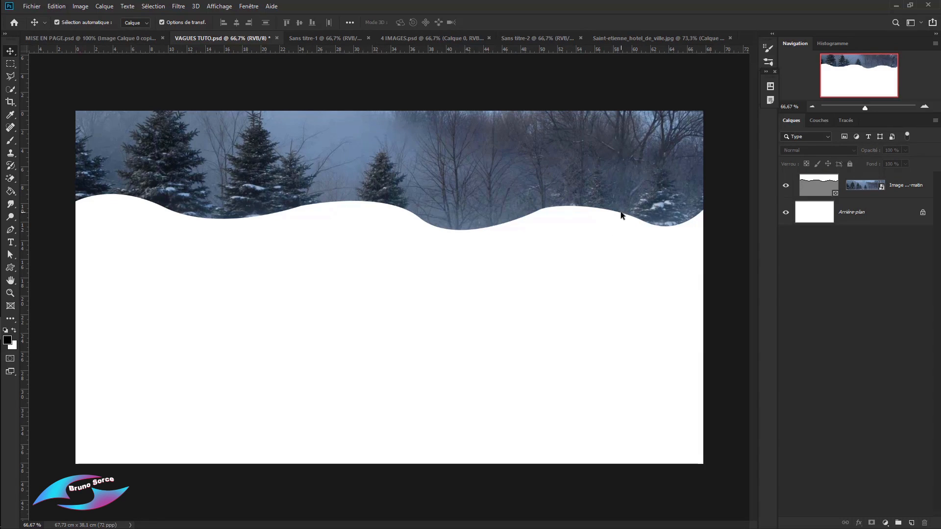
# Select the wave frame itself and give it a magenta stroke in its properties
pyautogui.click(820, 187)
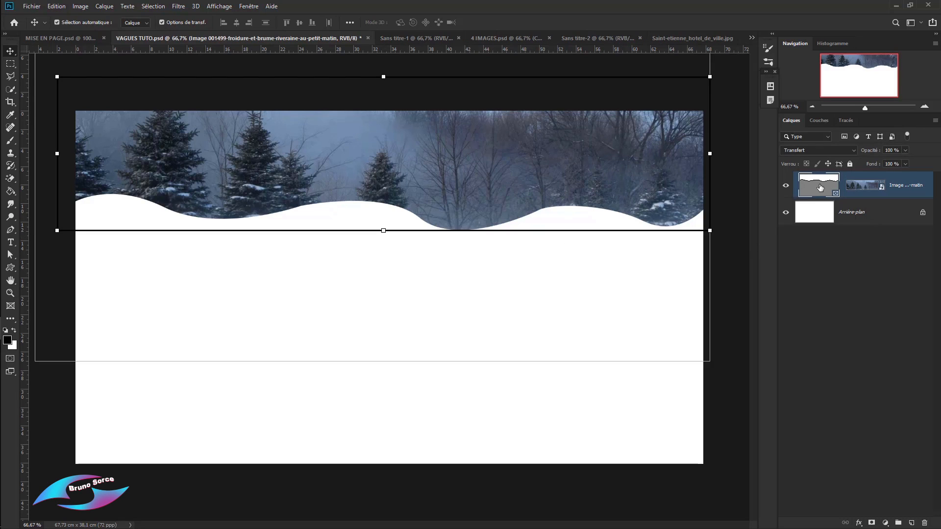
pyautogui.doubleClick(820, 187)
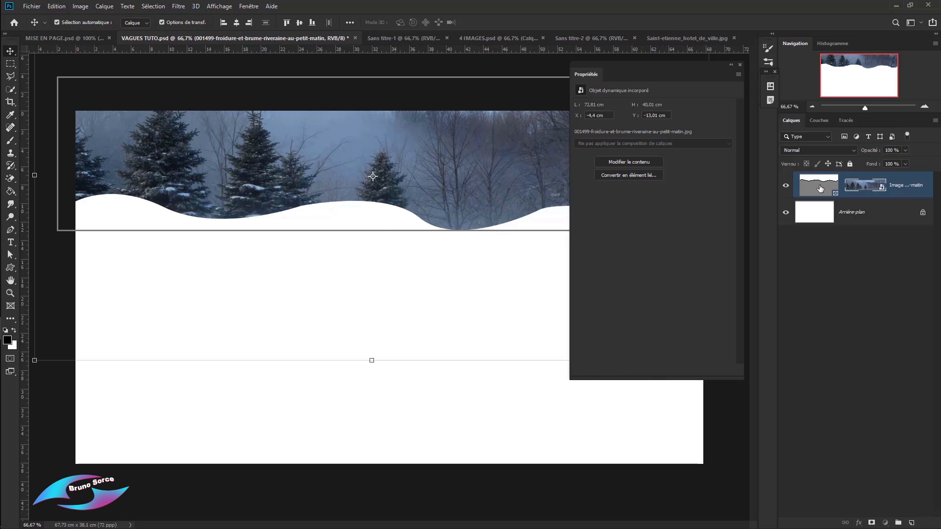
pyautogui.click(586, 166)
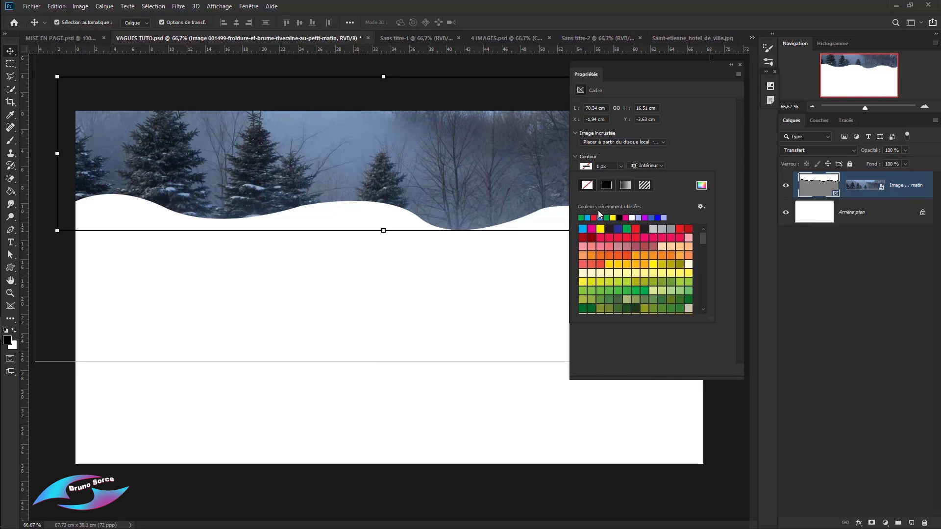
pyautogui.click(592, 229)
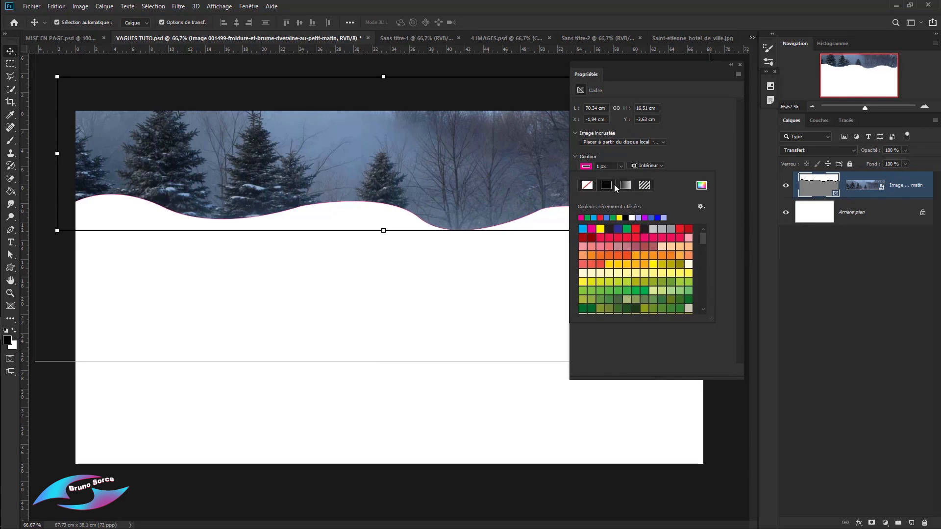
# Set the wave frame's stroke width to 14.04 px and its alignment to Extérieur, and close the properties
pyautogui.click(622, 167)
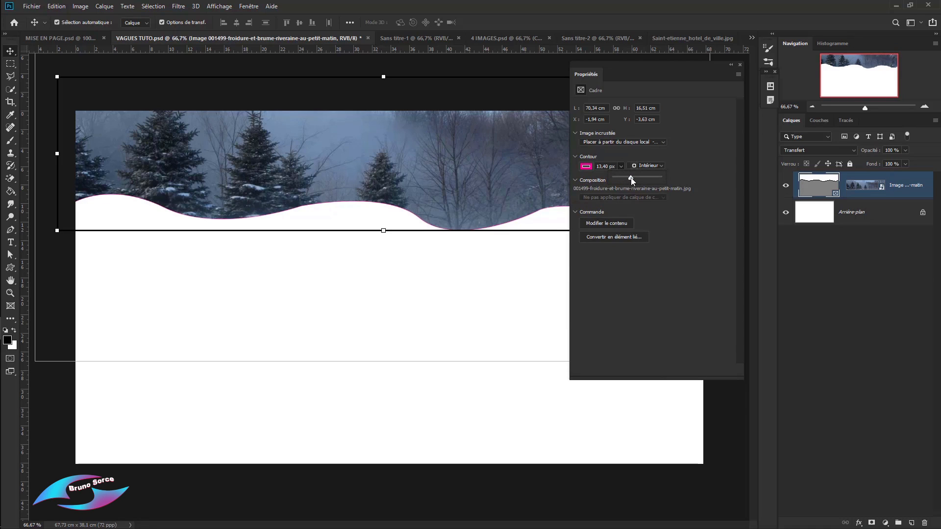
pyautogui.moveTo(631, 178); pyautogui.dragTo(633, 178)
pyautogui.click(647, 166)
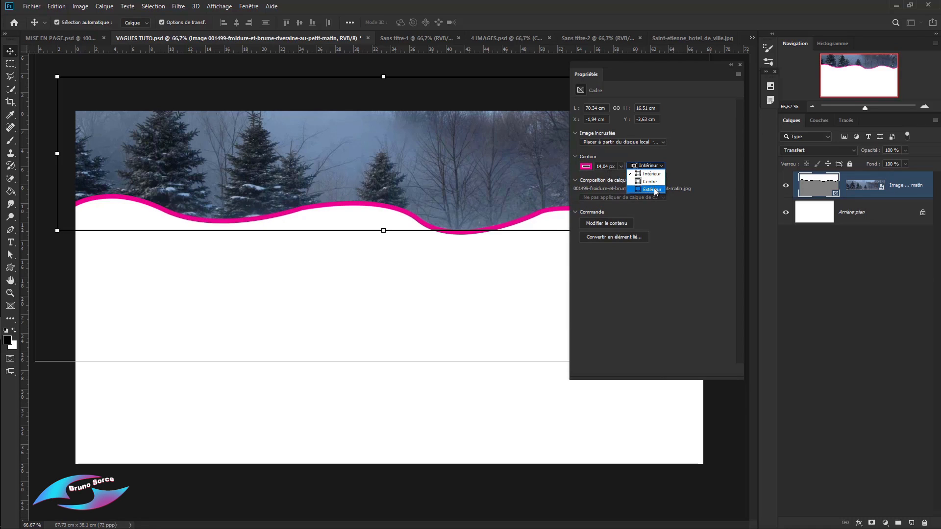
pyautogui.click(654, 190)
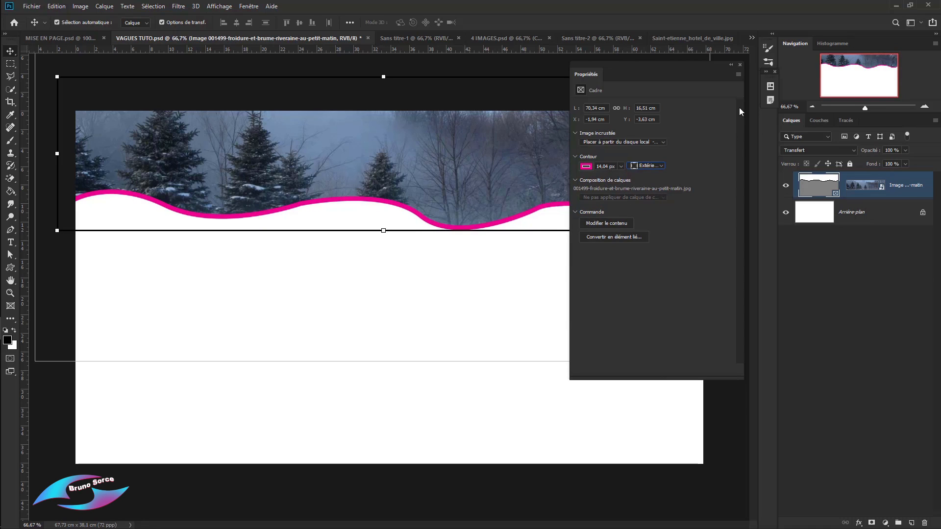
pyautogui.click(740, 65)
pyautogui.click(427, 241)
pyautogui.click(463, 274)
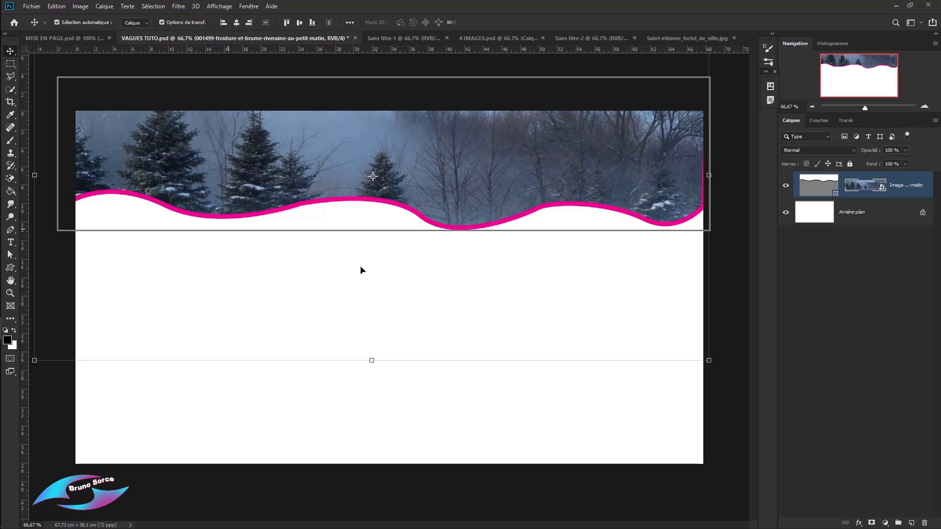
# Stretch the wave frame farther beyond the canvas's right edge and lower its top edge slightly
pyautogui.click(814, 189)
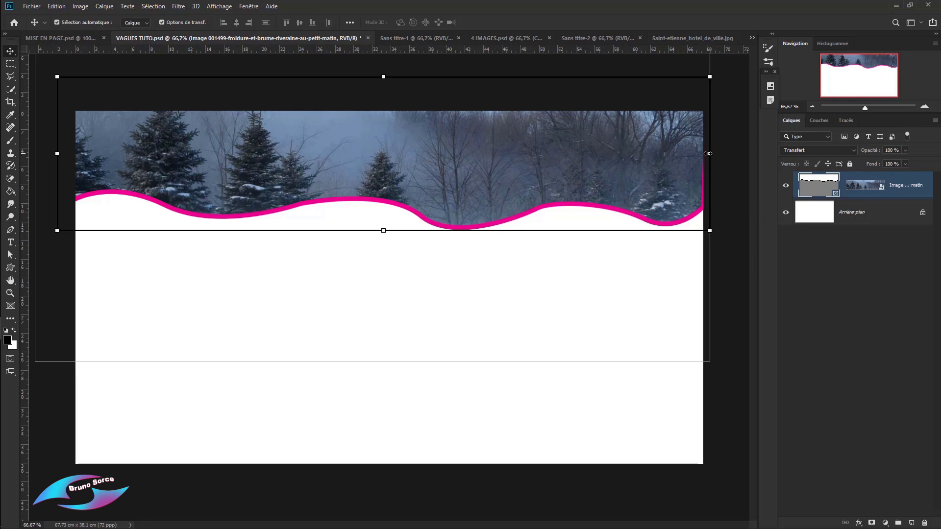
pyautogui.moveTo(709, 153); pyautogui.dragTo(718, 153)
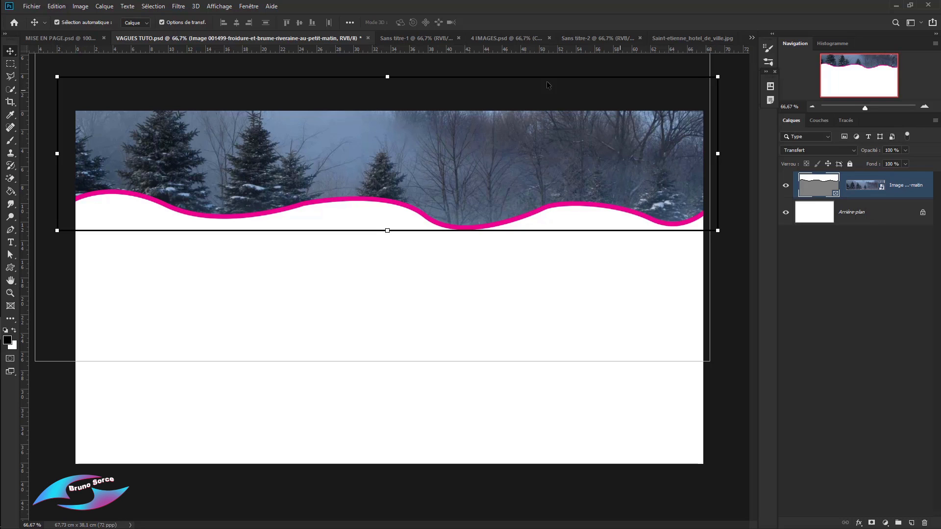
pyautogui.moveTo(387, 77)
pyautogui.mouseDown()
pyautogui.moveTo(381, 115)
pyautogui.moveTo(387, 79)
pyautogui.mouseUp()
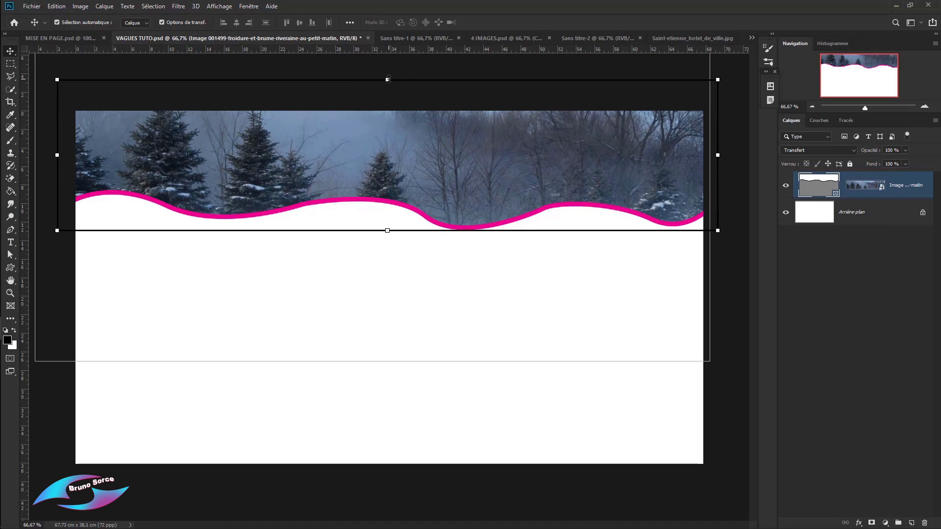
pyautogui.press('Return')
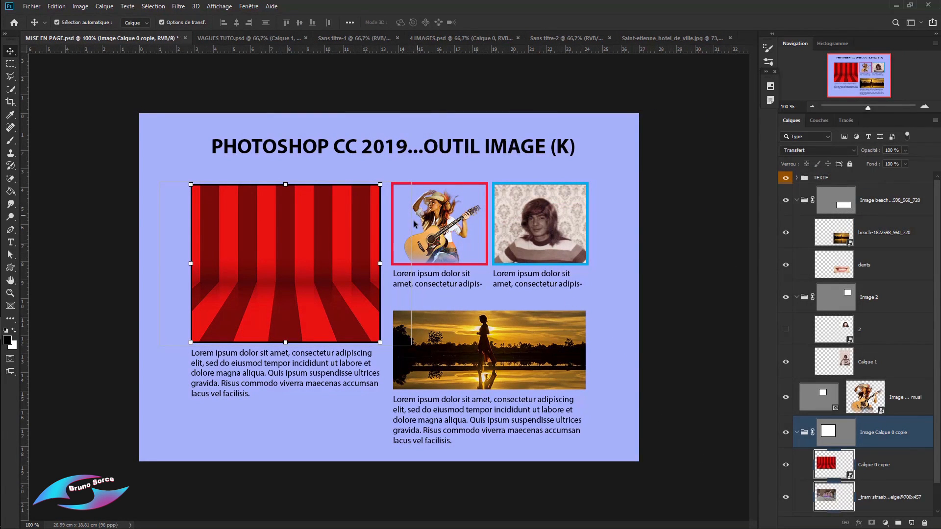
# Switch to the 4 IMAGES document and show the three hidden image layers above Calque 0
pyautogui.click(443, 221)
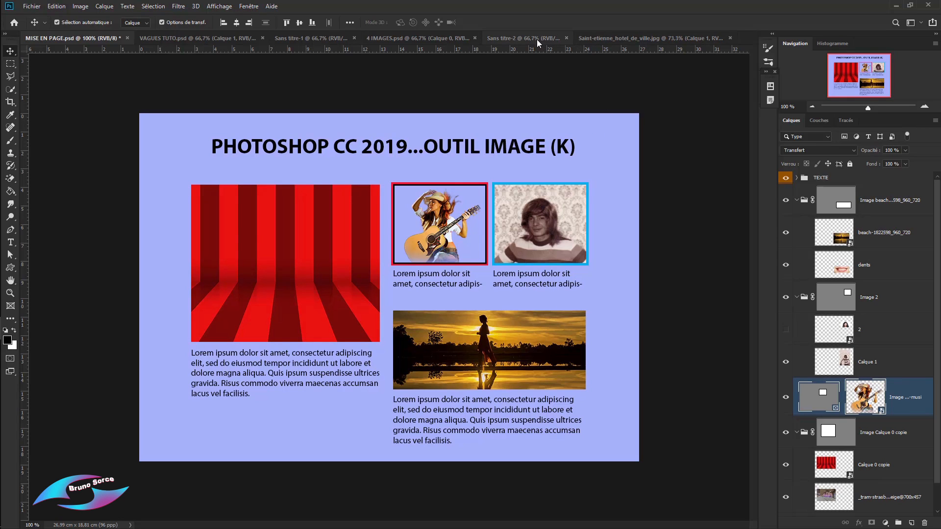
pyautogui.click(418, 38)
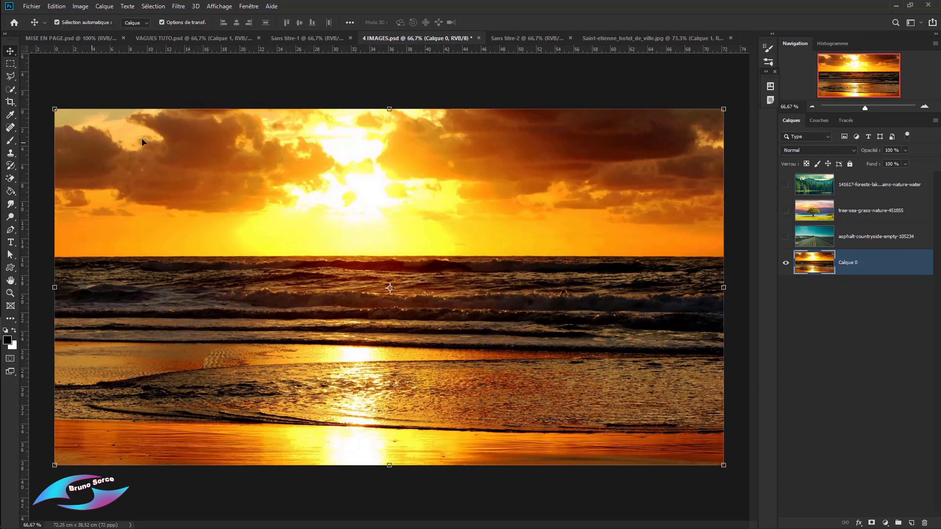
pyautogui.click(35, 6)
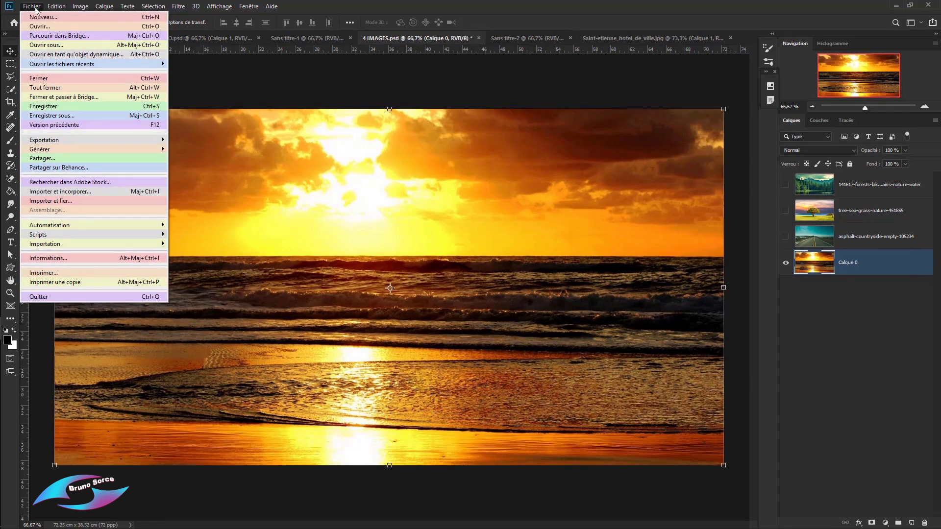
pyautogui.click(518, 7)
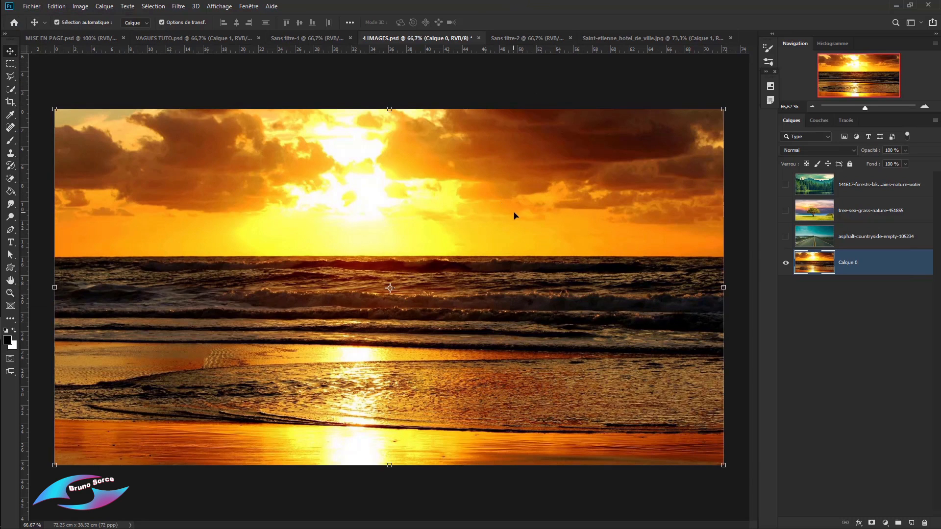
pyautogui.moveTo(786, 237); pyautogui.dragTo(786, 190)
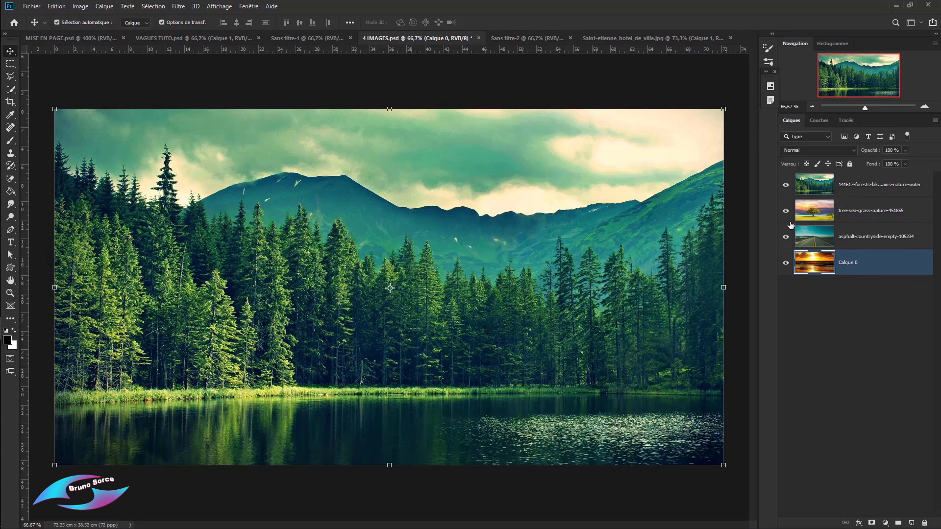
# Hide the three lower image layers, select the forest lake layer and display the layer compositions
pyautogui.moveTo(787, 214); pyautogui.dragTo(785, 266)
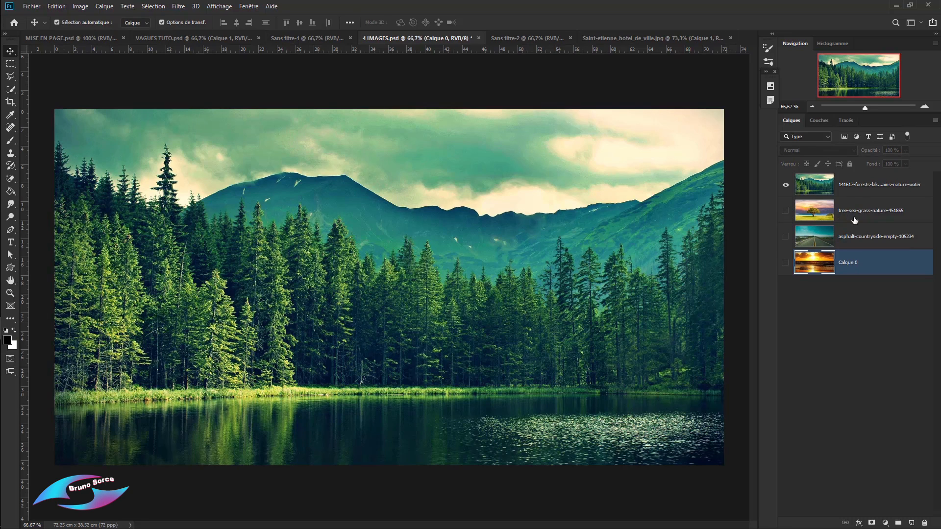
pyautogui.click(853, 187)
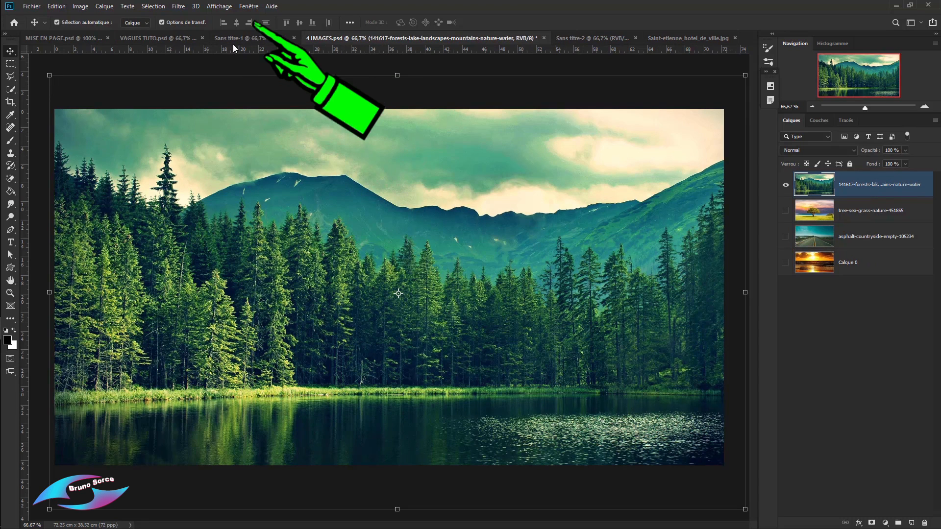
pyautogui.click(248, 7)
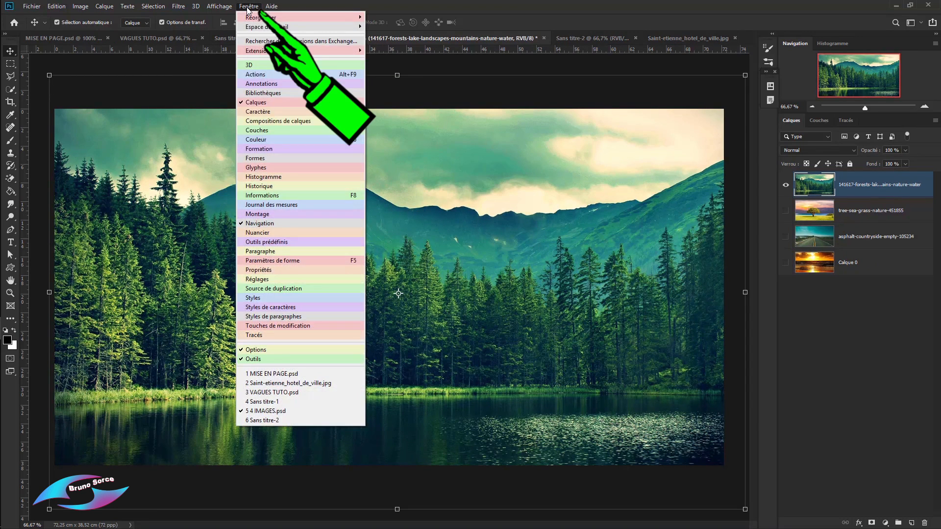
pyautogui.click(275, 125)
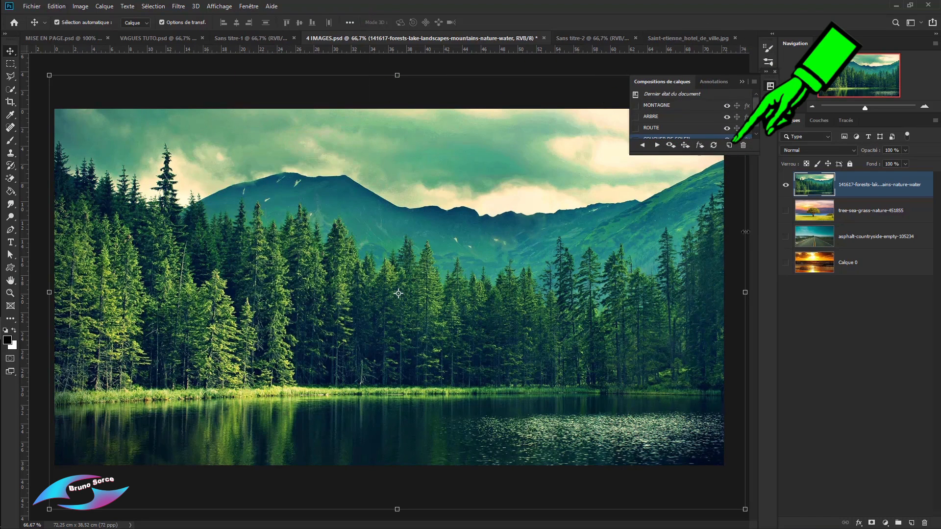
# Create a layer composition named ARBRES that records the layers' visibility
pyautogui.click(730, 146)
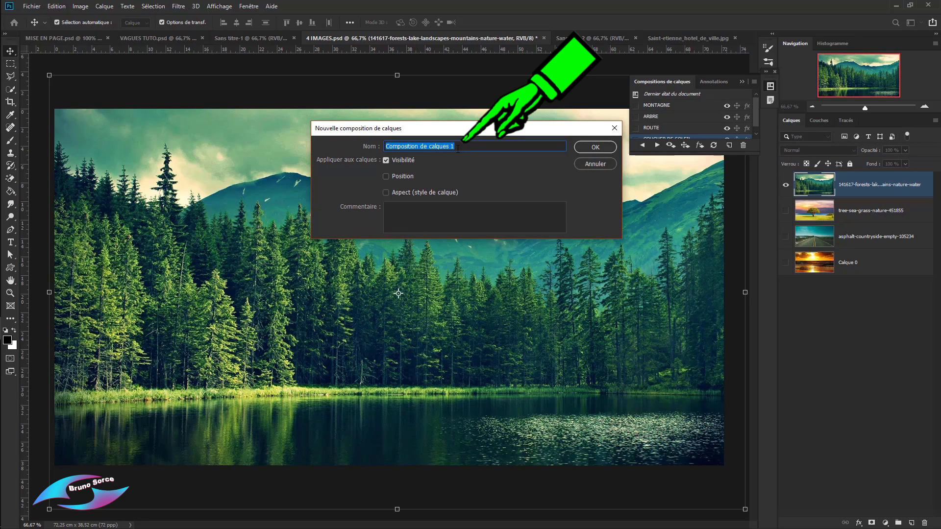
pyautogui.write('ARBRES')
pyautogui.click(598, 148)
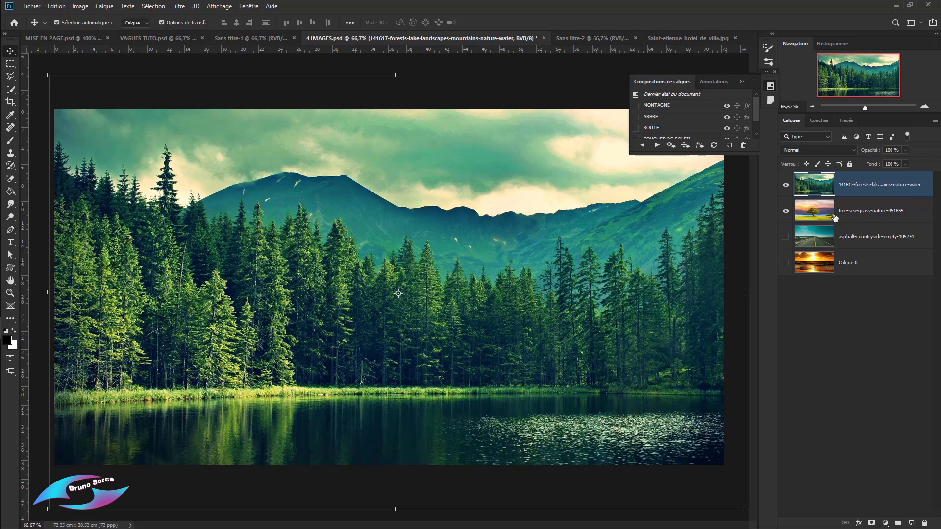
# Make the tree-sea-grass layer the only visible one and record it as a layer composition named MER ET ARBRE
pyautogui.click(861, 211)
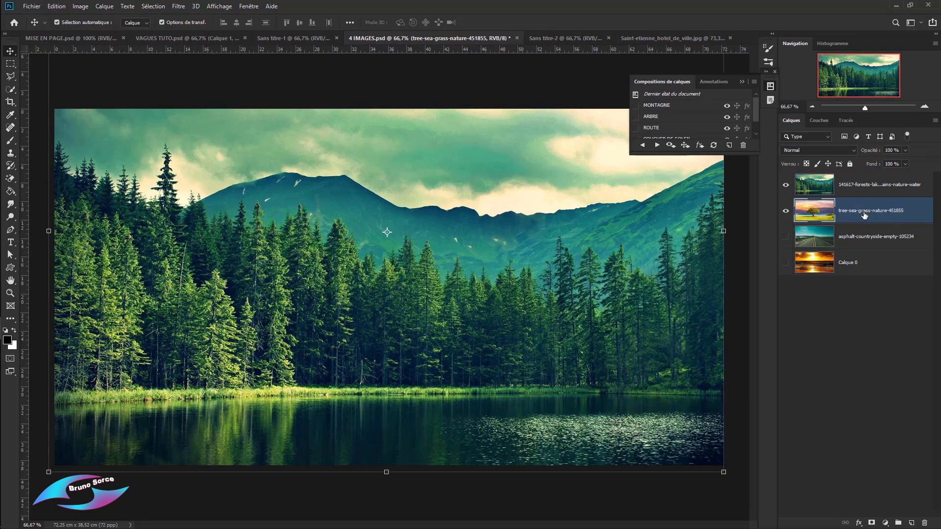
pyautogui.click(785, 189)
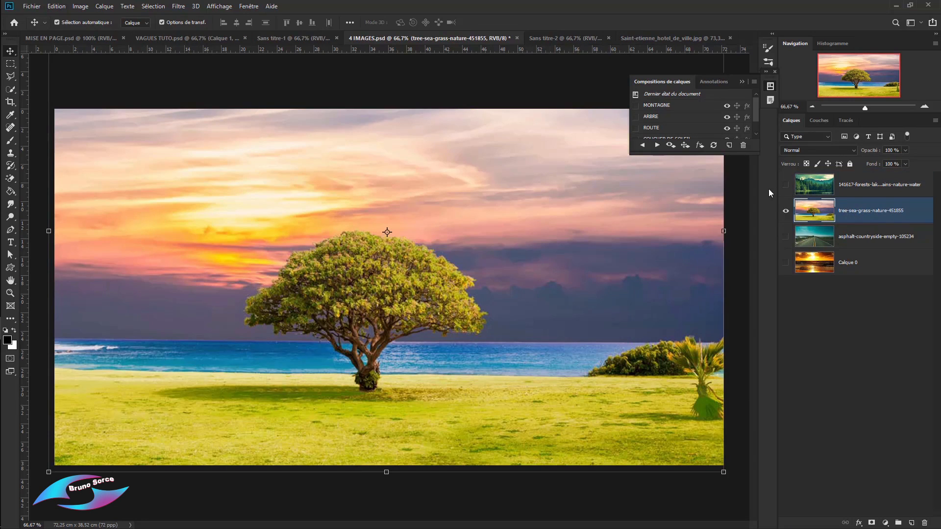
pyautogui.click(729, 145)
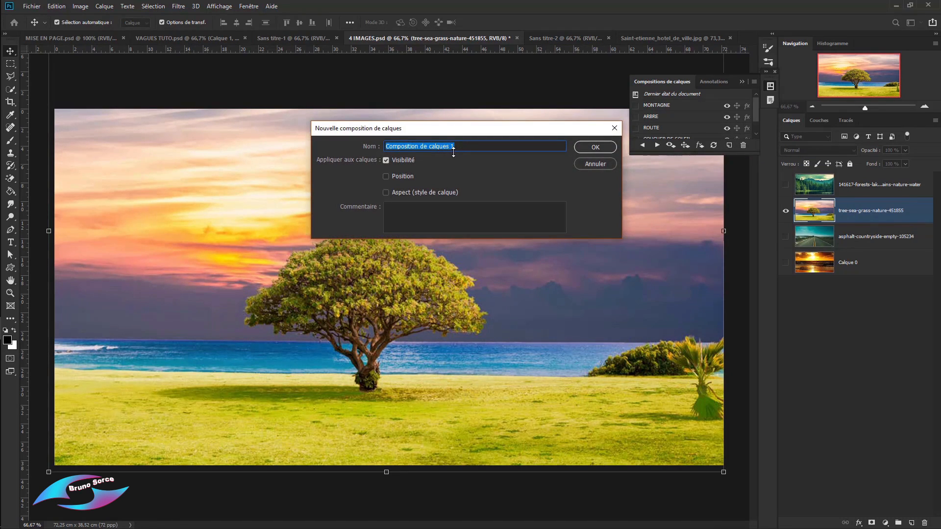
pyautogui.write('MER ET ARBRE')
pyautogui.click(594, 147)
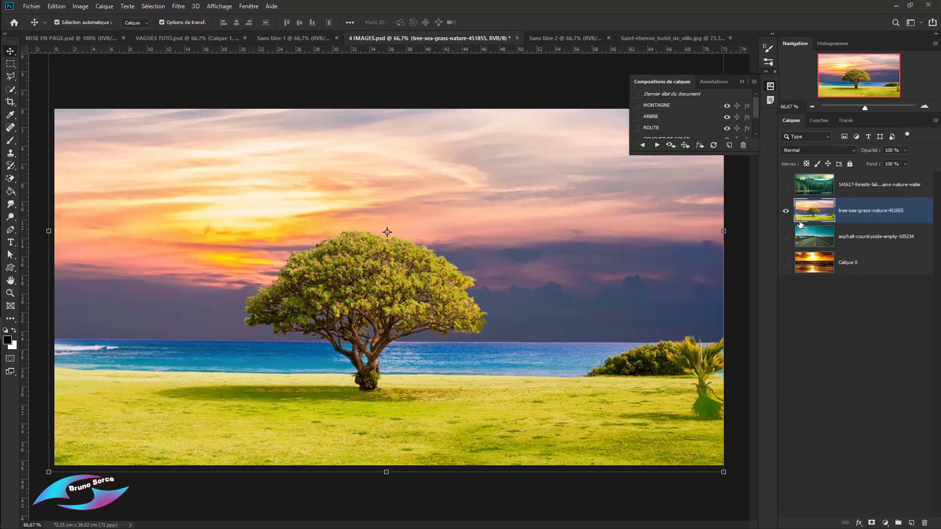
# Make the asphalt-countryside layer the only visible one and record it as a layer composition named ROUTE LIGNE JAUNE
pyautogui.click(786, 211)
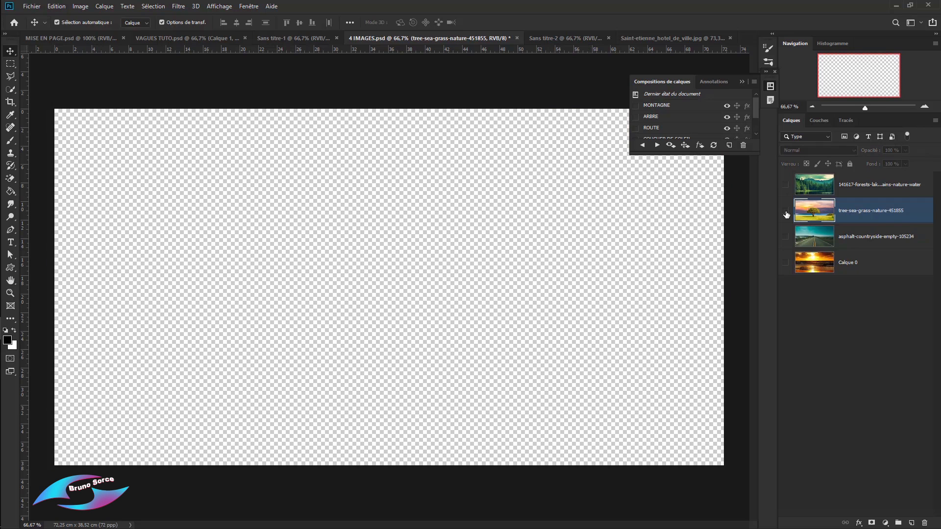
pyautogui.click(786, 237)
pyautogui.click(871, 240)
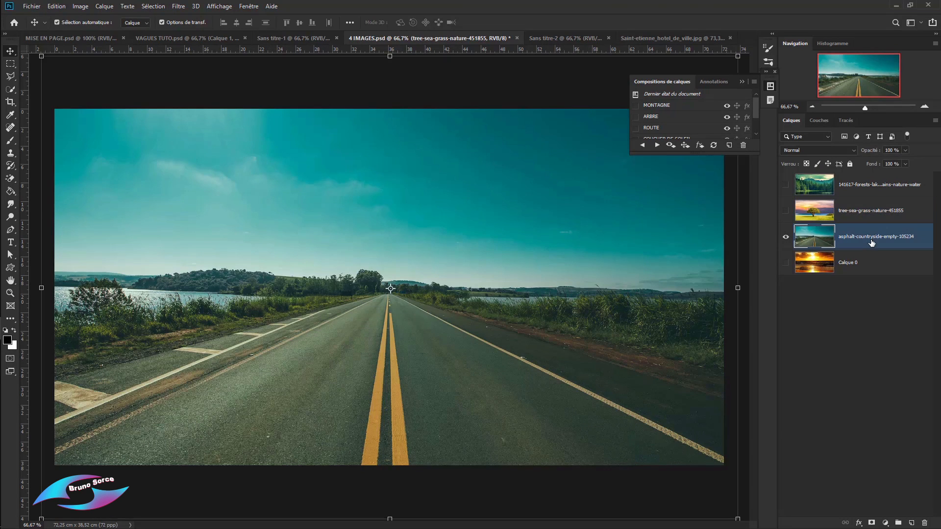
pyautogui.click(729, 145)
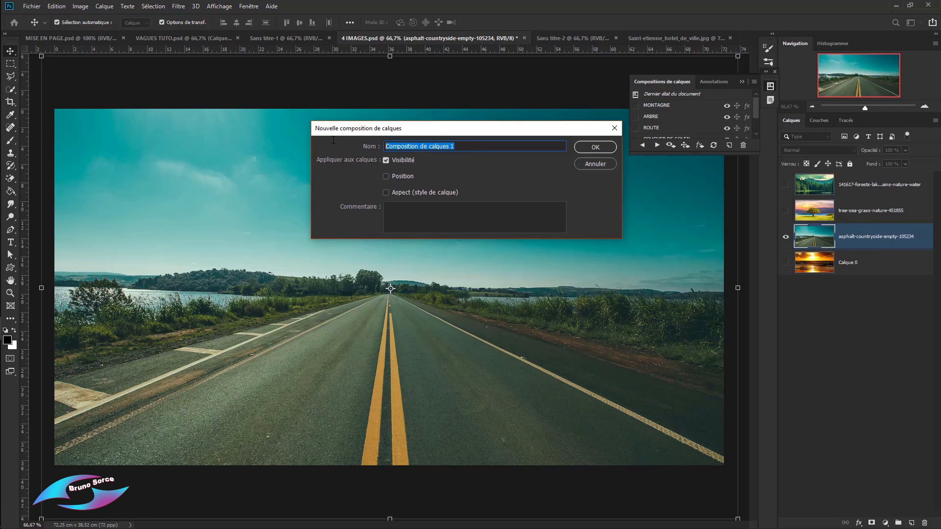
pyautogui.write('RO')
pyautogui.write('UTE LIGNE JAUNE')
pyautogui.click(596, 148)
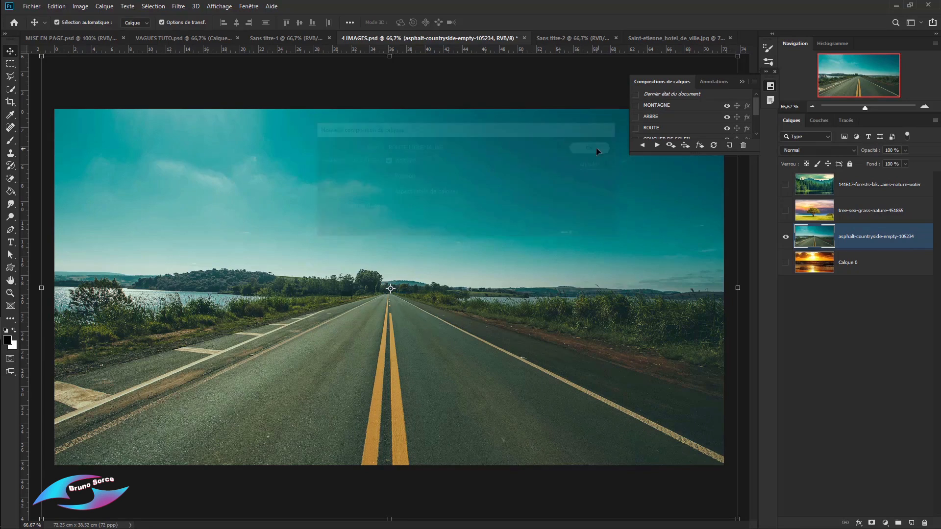
# Make Calque 0 the only visible layer and record it as a layer composition named SOLEIL
pyautogui.click(787, 238)
pyautogui.click(786, 264)
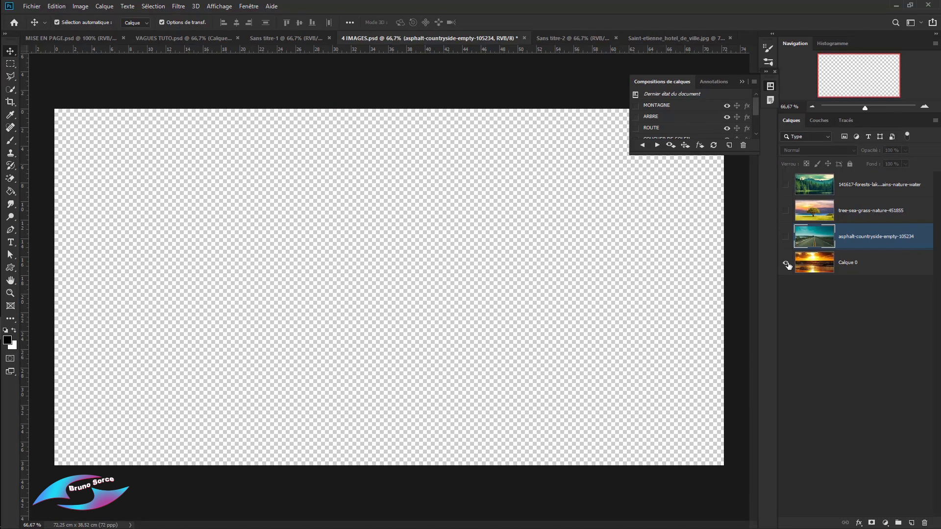
pyautogui.click(882, 269)
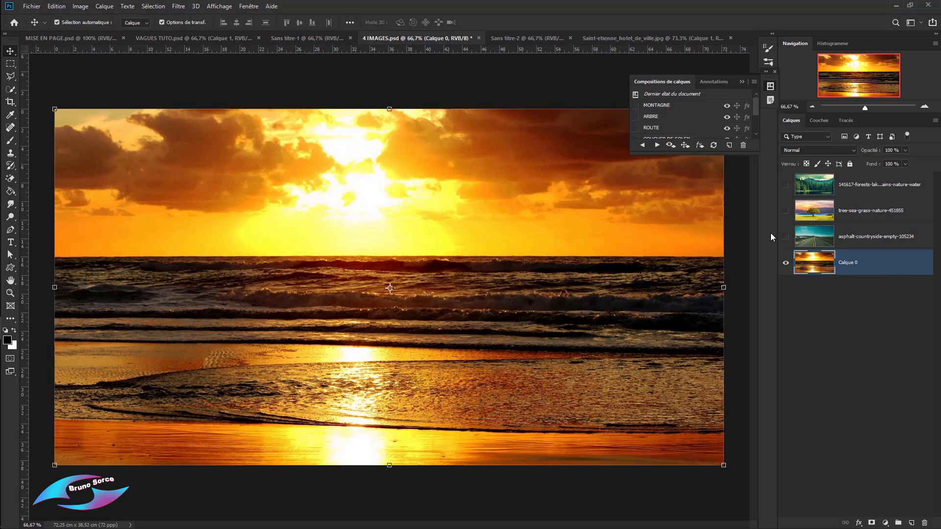
pyautogui.click(729, 146)
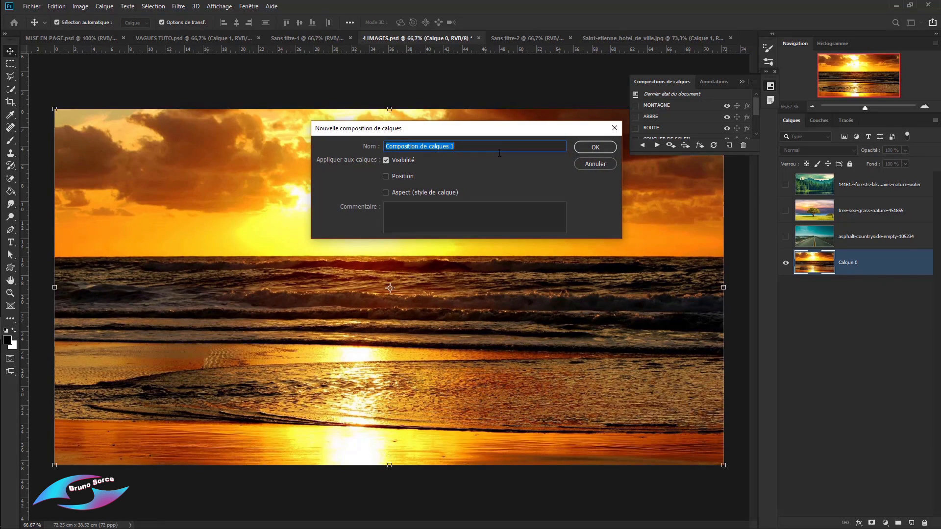
pyautogui.press('BackSpace')
pyautogui.press('Return')
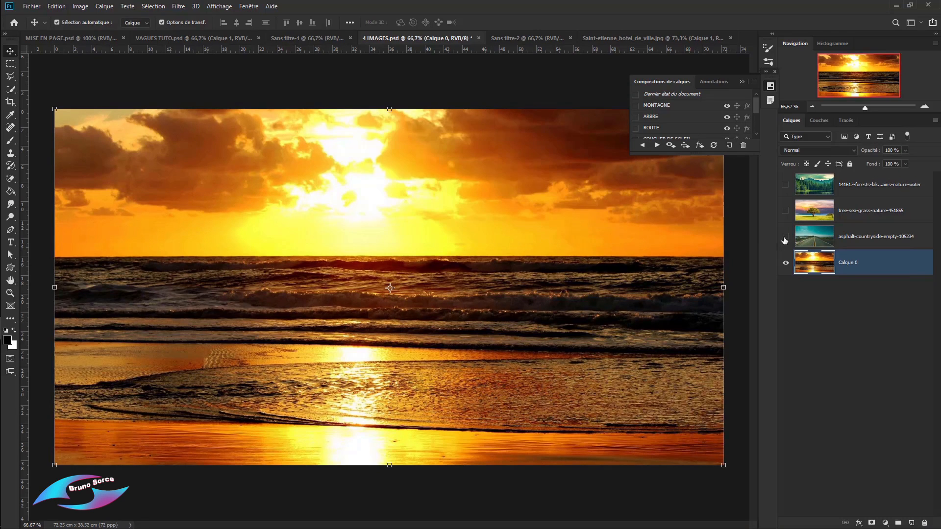
# Show all the image layers again and save the document as a Photoshop file named 4 IMAGES BIS
pyautogui.moveTo(787, 240); pyautogui.dragTo(786, 193)
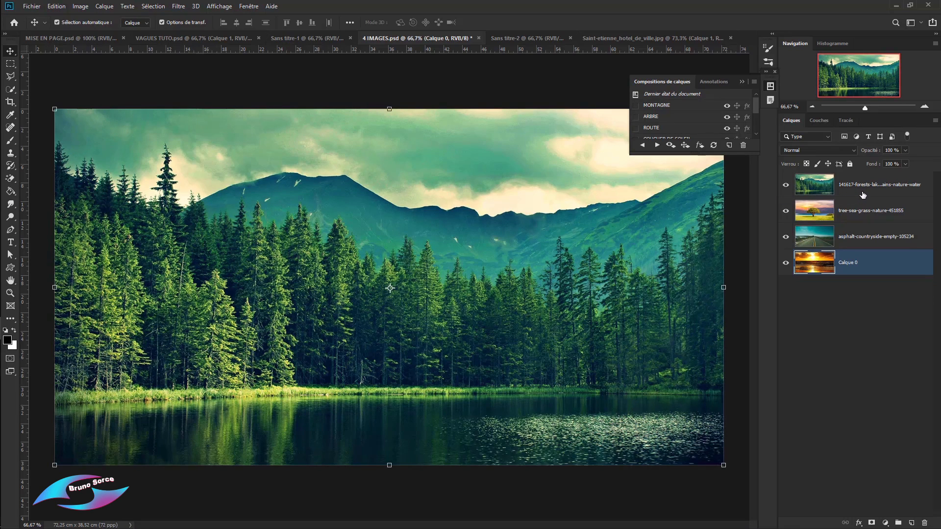
pyautogui.click(31, 7)
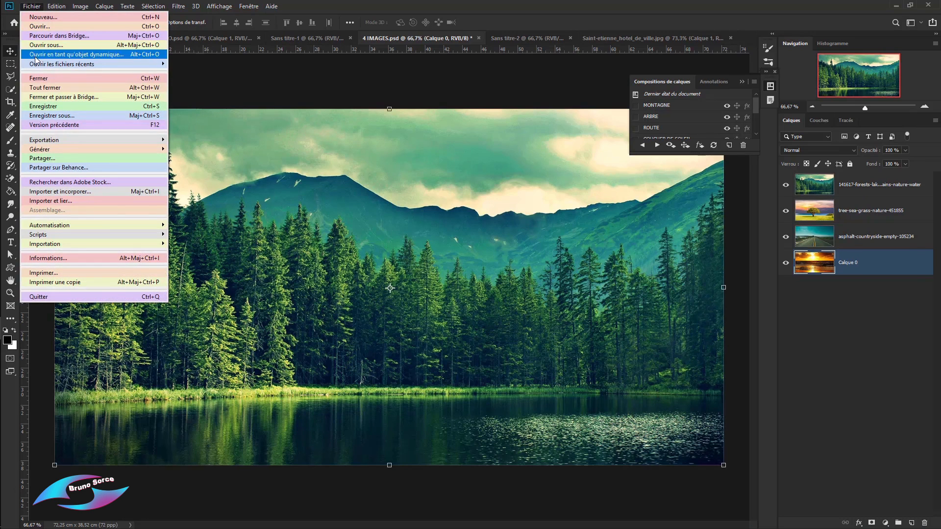
pyautogui.click(43, 116)
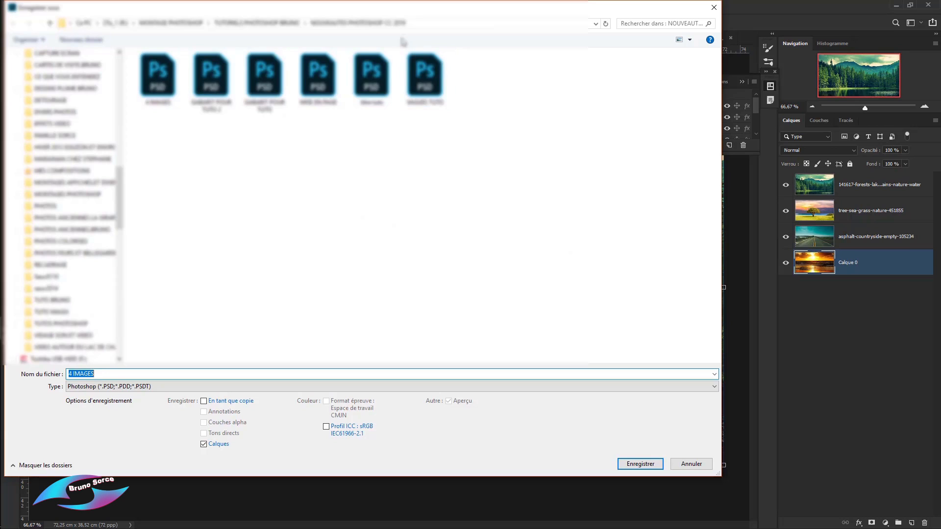
pyautogui.click(102, 373)
pyautogui.write('BIS')
pyautogui.click(635, 466)
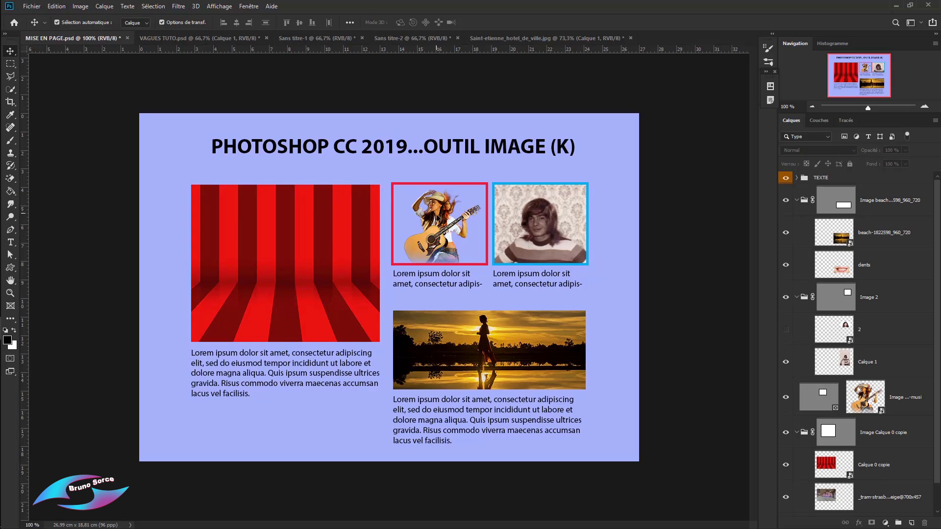
# Delete the guitarist image from its red-stroked frame in MISE EN PAGE, keeping the frame
pyautogui.click(444, 221)
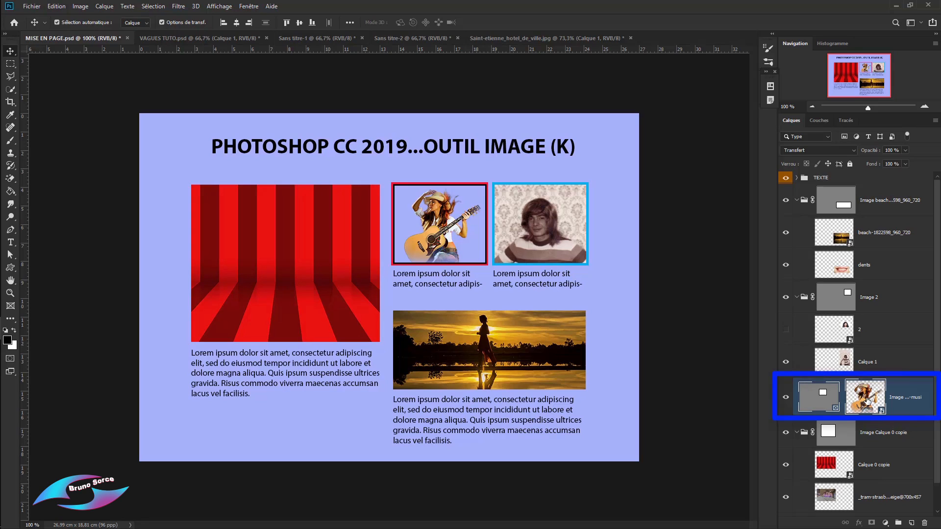
pyautogui.click(866, 400)
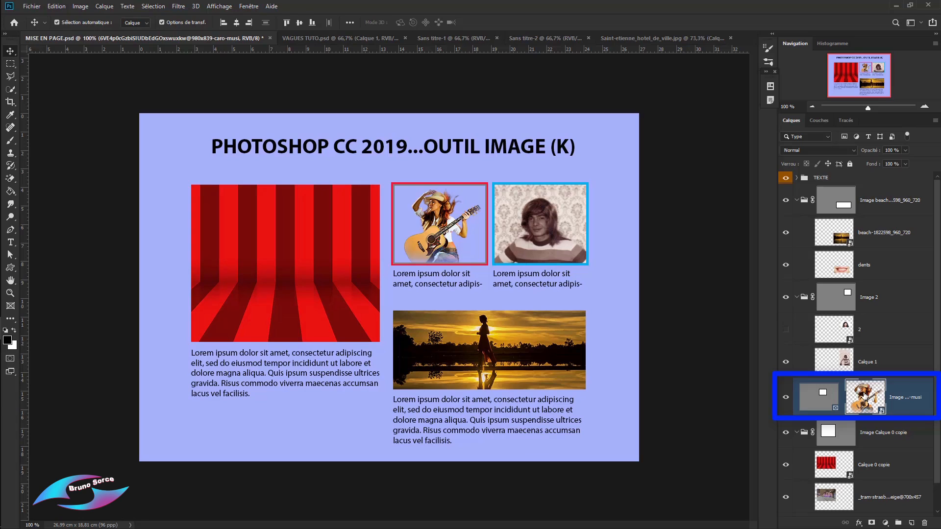
pyautogui.press('Delete')
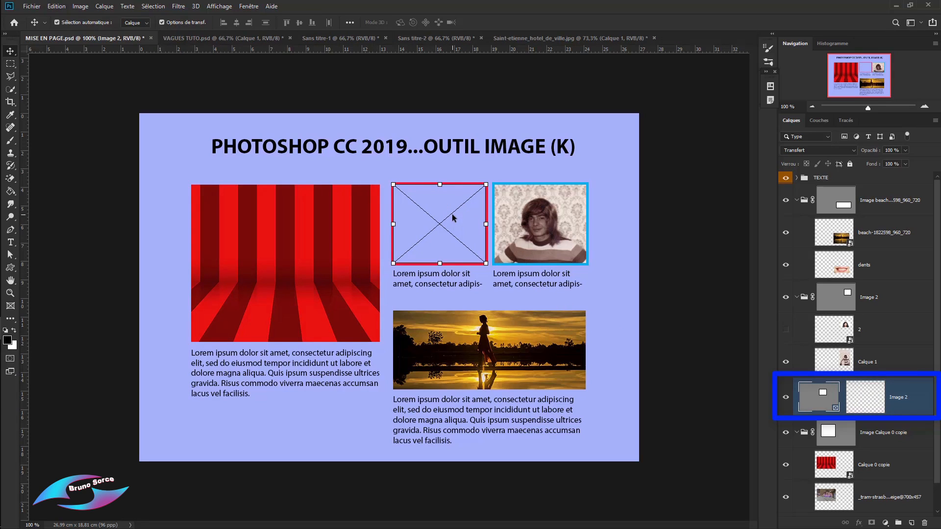
# Place 4 IMAGES BIS from the local disk into the empty frame as an embedded image
pyautogui.doubleClick(817, 400)
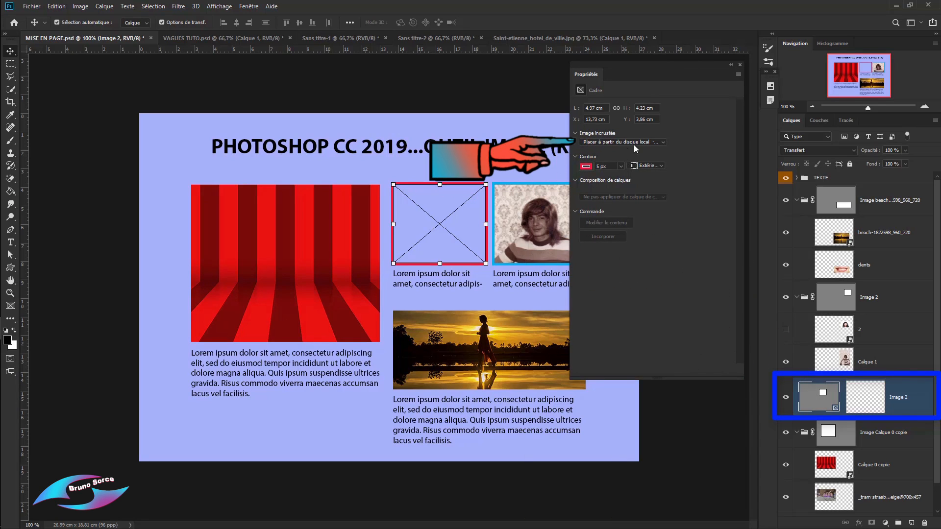
pyautogui.click(664, 142)
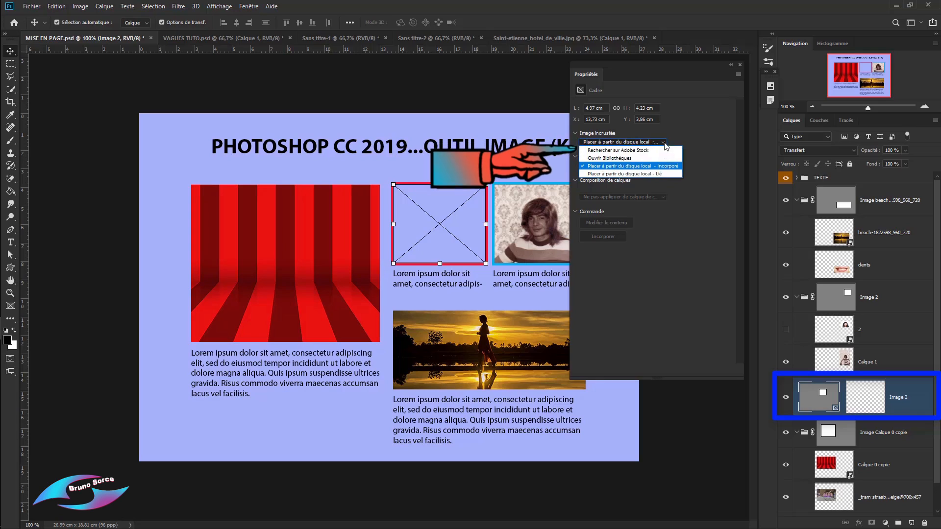
pyautogui.click(637, 166)
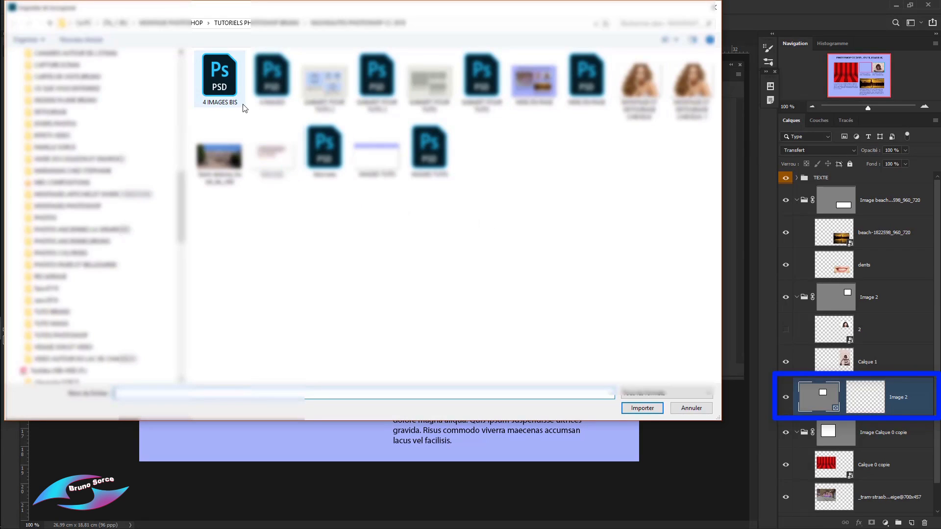
pyautogui.click(221, 83)
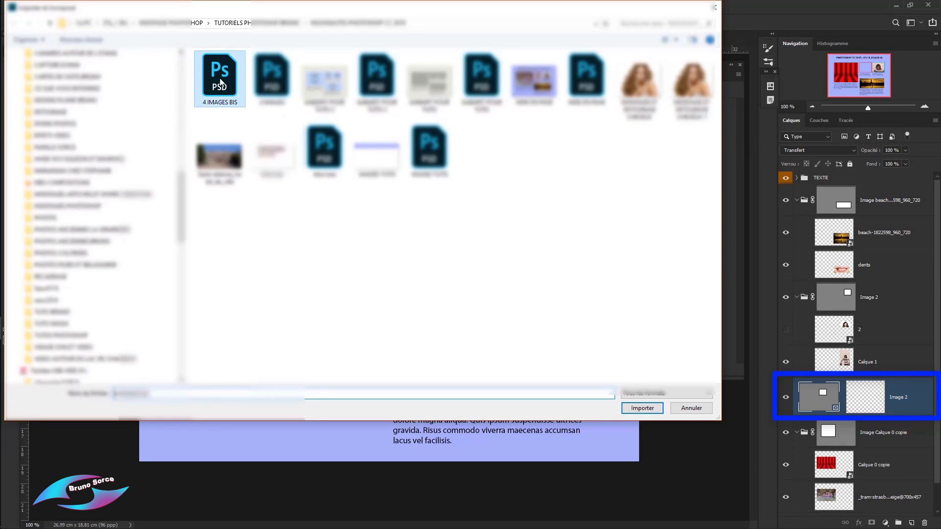
pyautogui.click(646, 409)
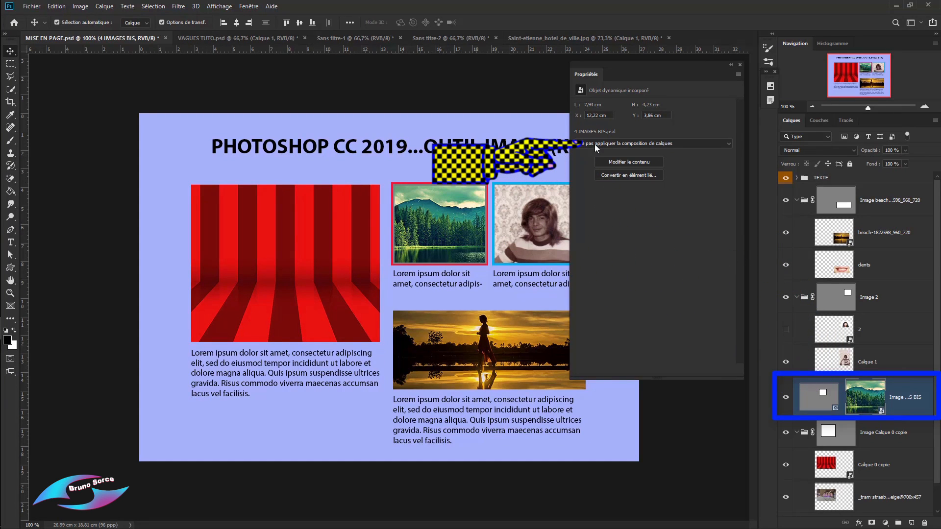
# Apply the MONTAGNE, ARBRE, ROUTE and COUCHER DE SOLEIL layer compositions in turn to the placed 4 IMAGES BIS object
pyautogui.click(709, 144)
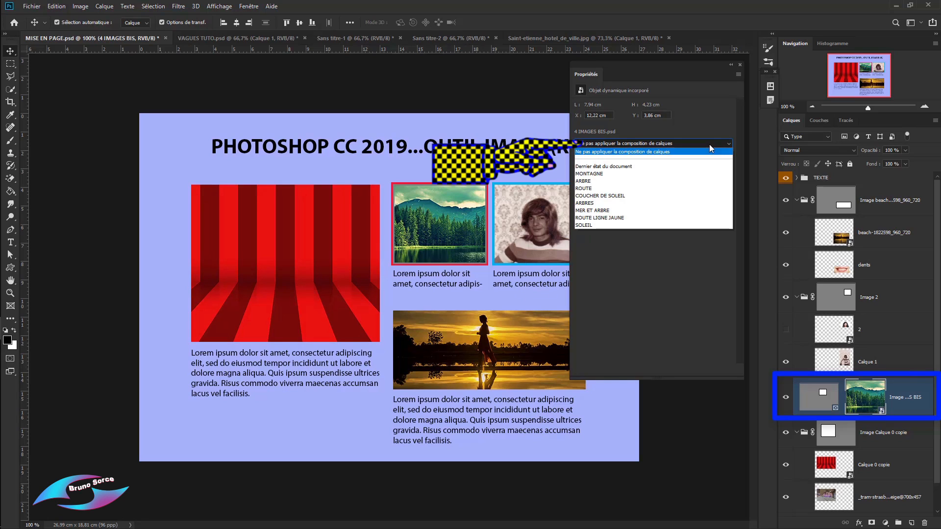
pyautogui.click(589, 174)
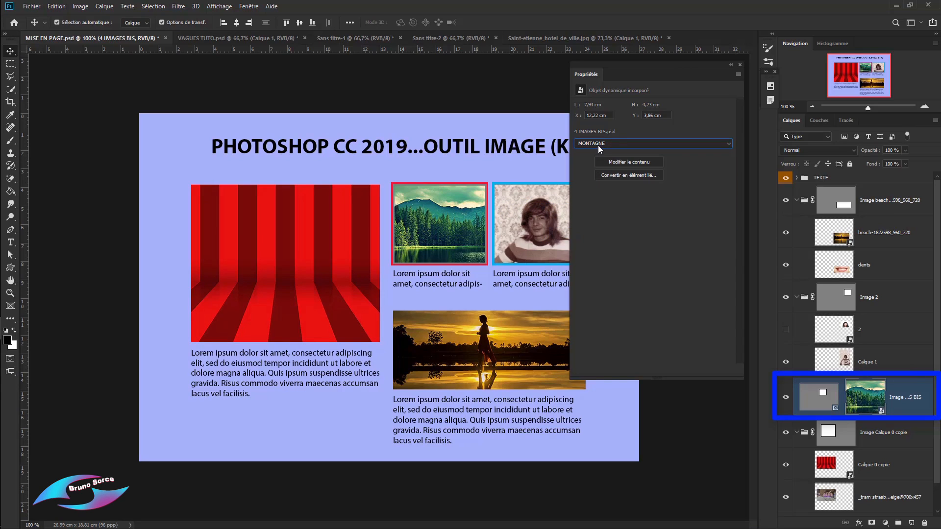
pyautogui.click(599, 146)
pyautogui.click(583, 183)
pyautogui.click(596, 146)
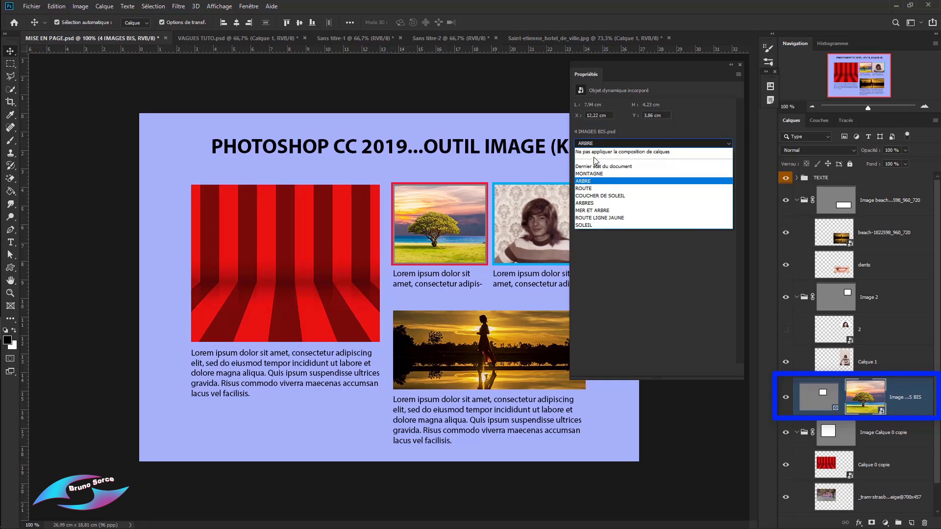
pyautogui.click(588, 189)
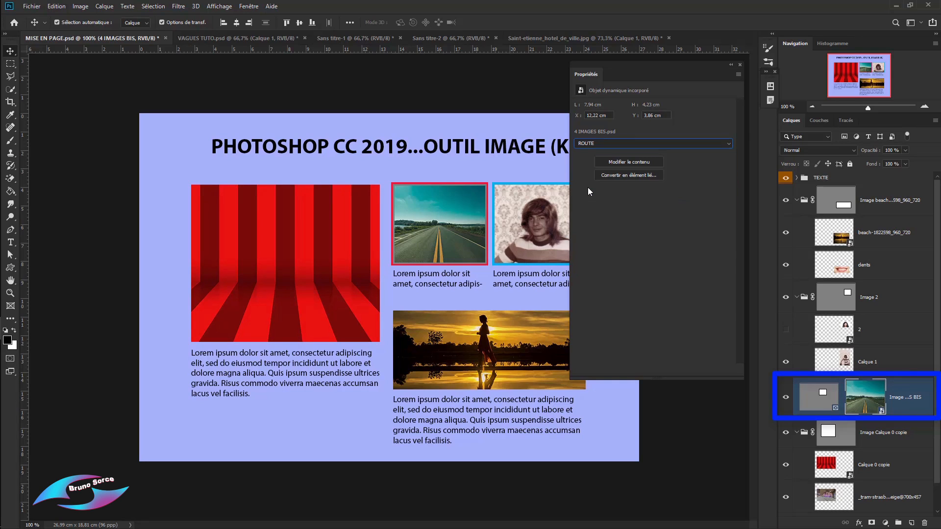
pyautogui.click(596, 146)
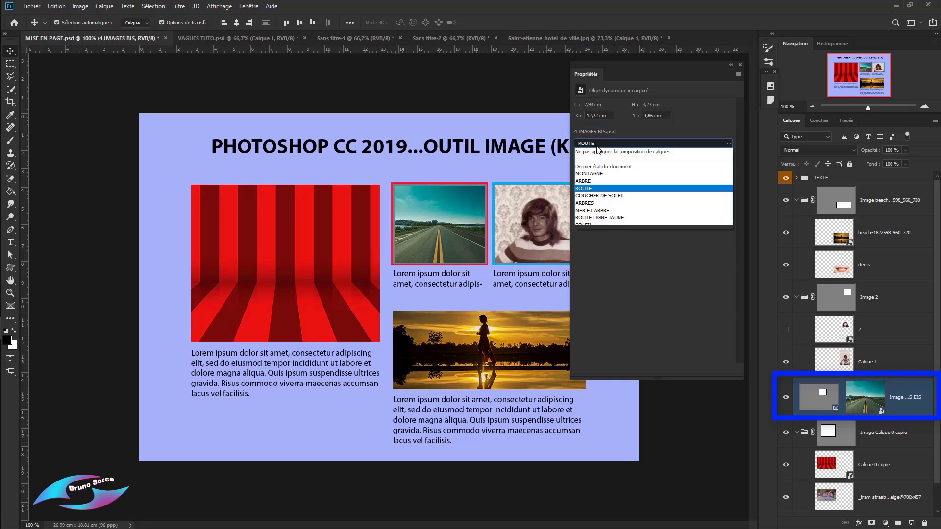
pyautogui.click(590, 199)
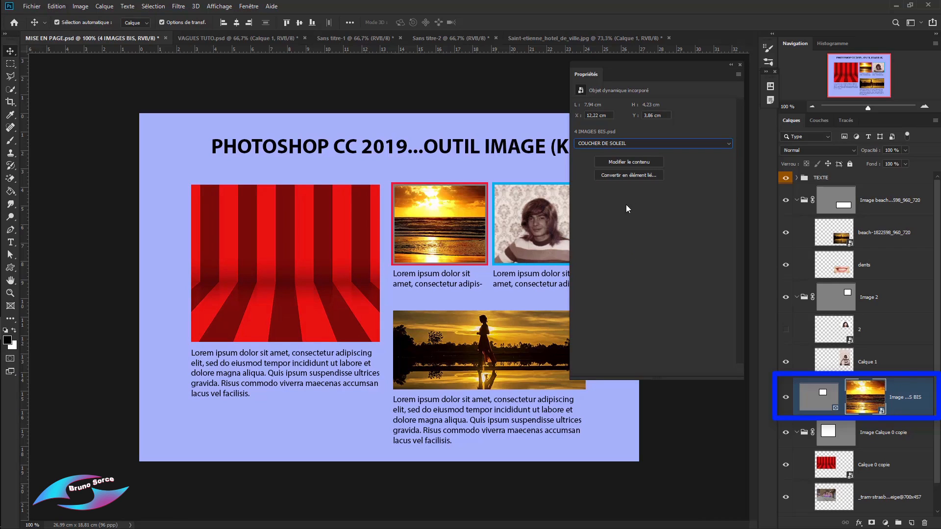
# Apply the ARBRE layer composition to the 4 IMAGES BIS object and enlarge it inside its frame to about 12.6% scale with Free Transform
pyautogui.click(626, 143)
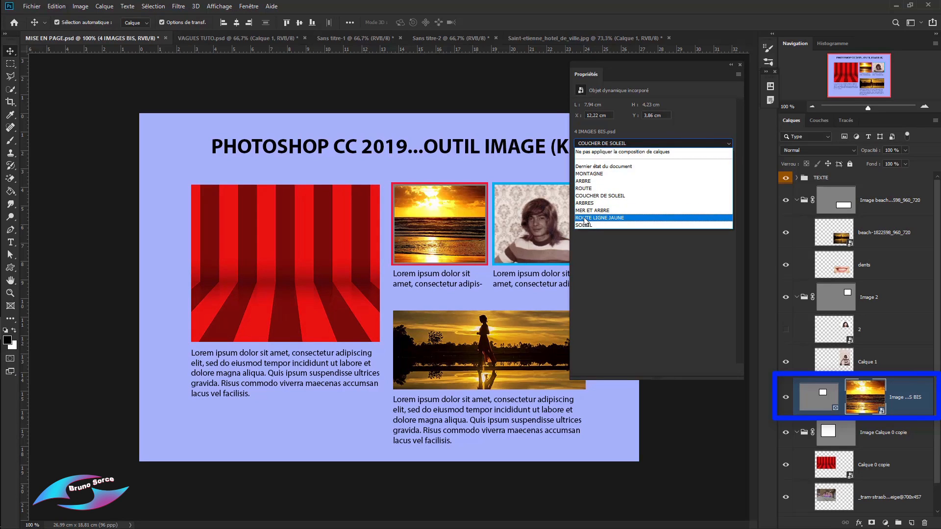
pyautogui.click(584, 182)
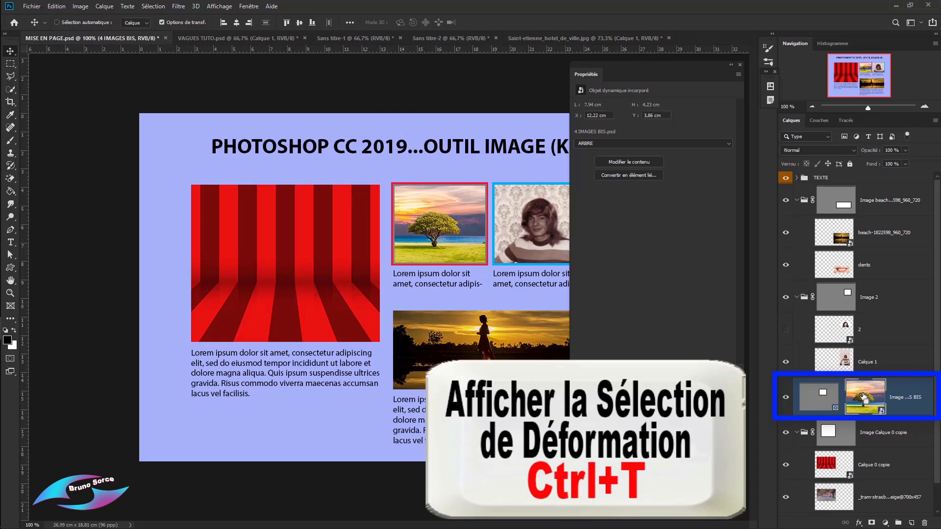
pyautogui.hotkey('ctrl', 't')
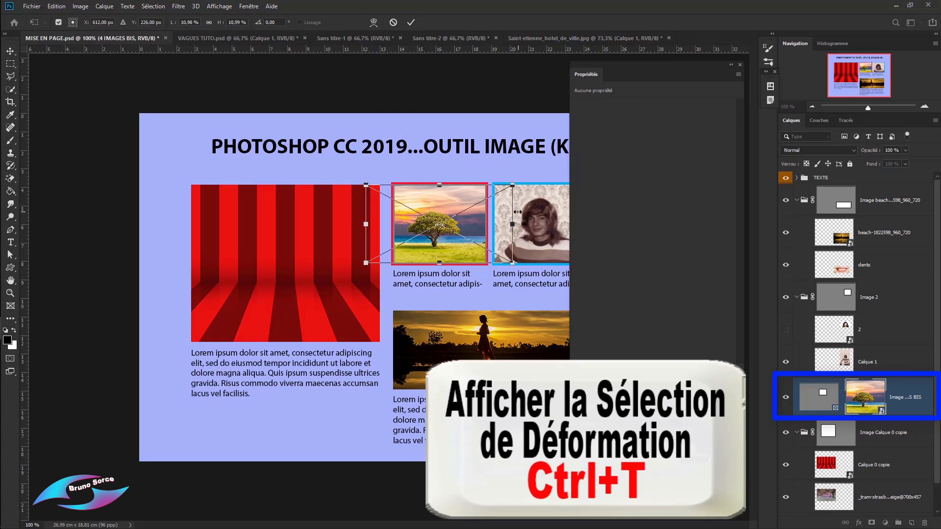
pyautogui.moveTo(512, 186); pyautogui.dragTo(534, 173)
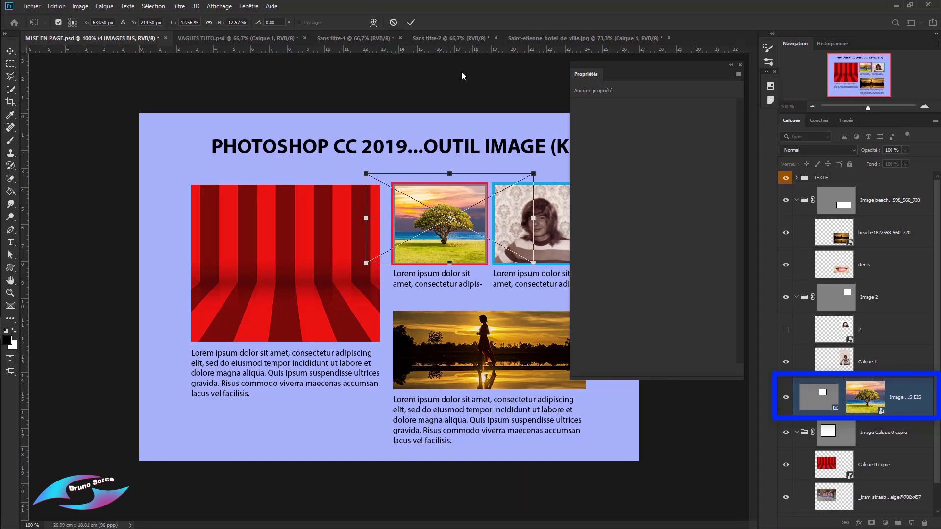
pyautogui.click(410, 22)
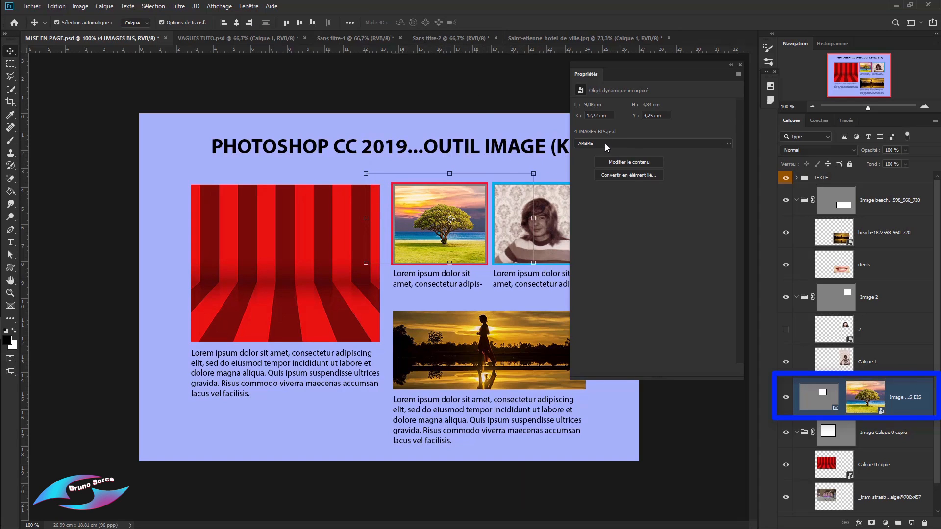
# Switch the enlarged image's layer composition to ROUTE and finally to COUCHER DE SOLEIL
pyautogui.click(607, 145)
pyautogui.click(592, 189)
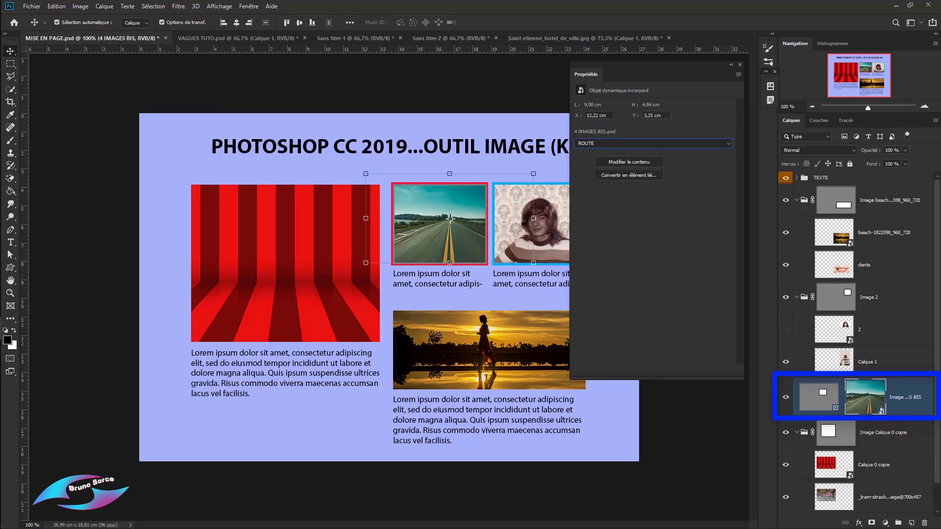
pyautogui.click(619, 144)
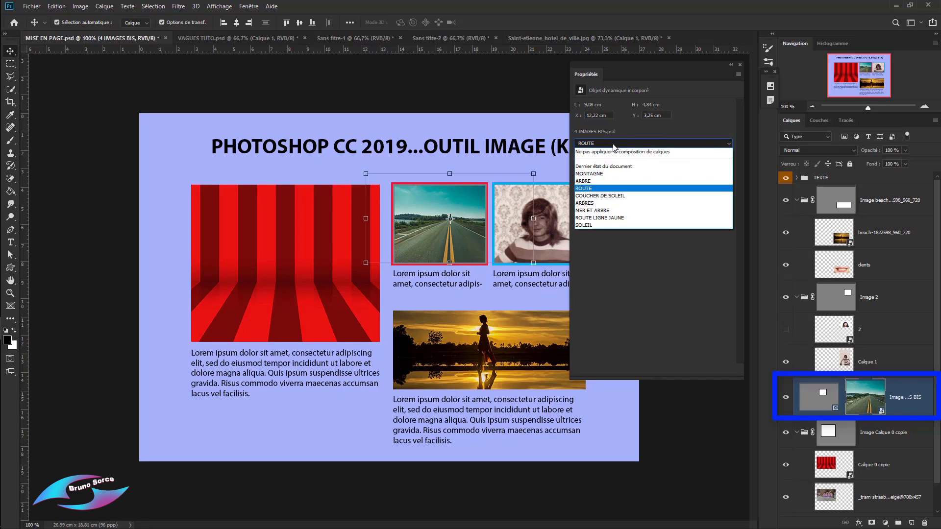
pyautogui.click(589, 196)
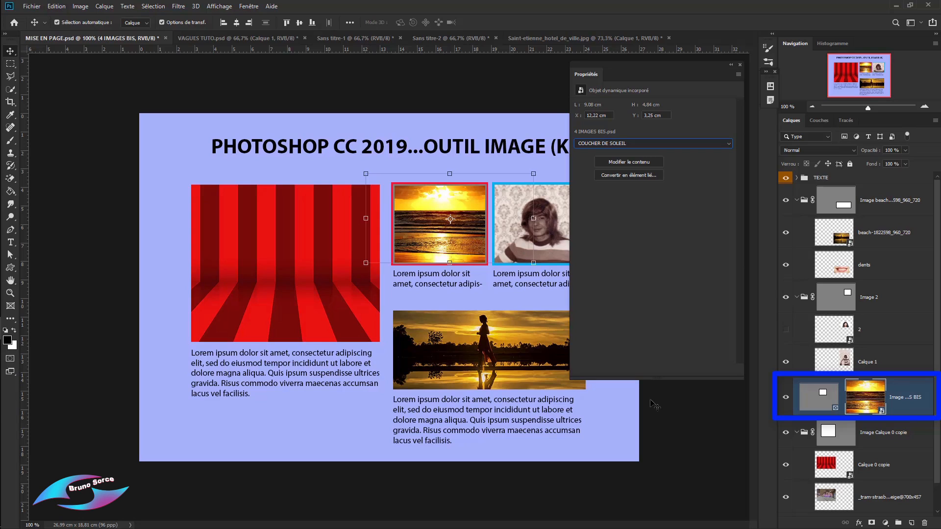